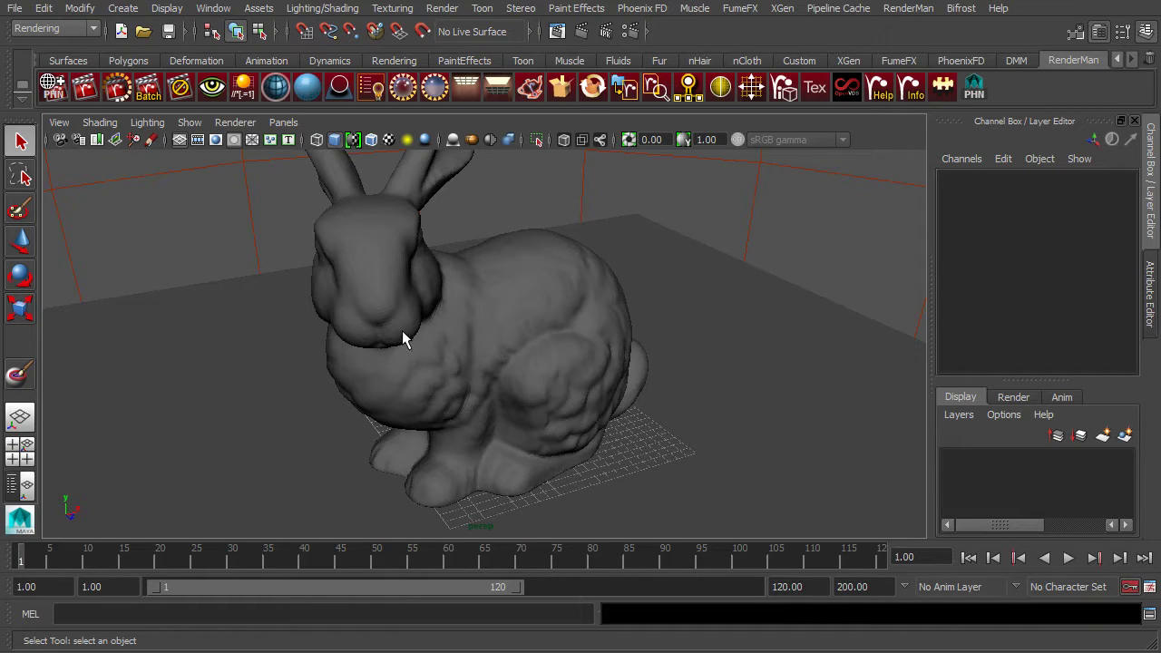
- Show the RenderMan RMS Materials list of Pxr shaders, PxrConstant through PxrVolume
{"action": "left_click", "coordinate": [908, 8]}
{"action": "mouse_move", "coordinate": [932, 160]}
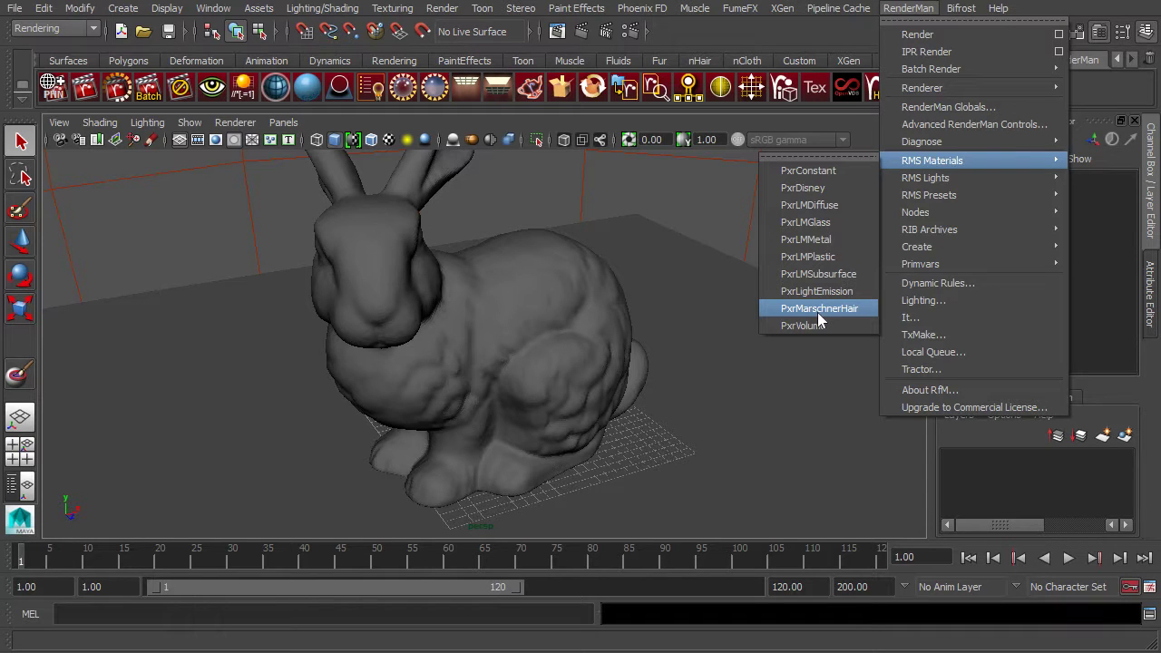
- Close the RenderMan materials list and select the Bunny mesh in the viewport
{"action": "left_click", "coordinate": [782, 9]}
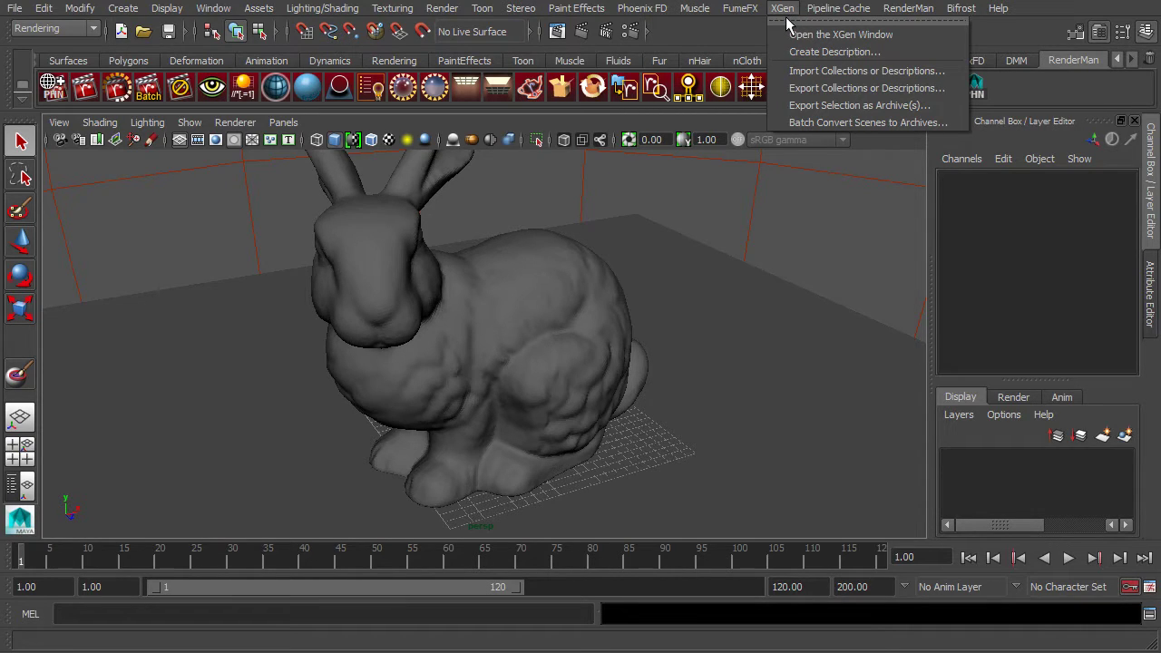
{"action": "left_click", "coordinate": [412, 272]}
{"action": "left_click", "coordinate": [409, 271]}
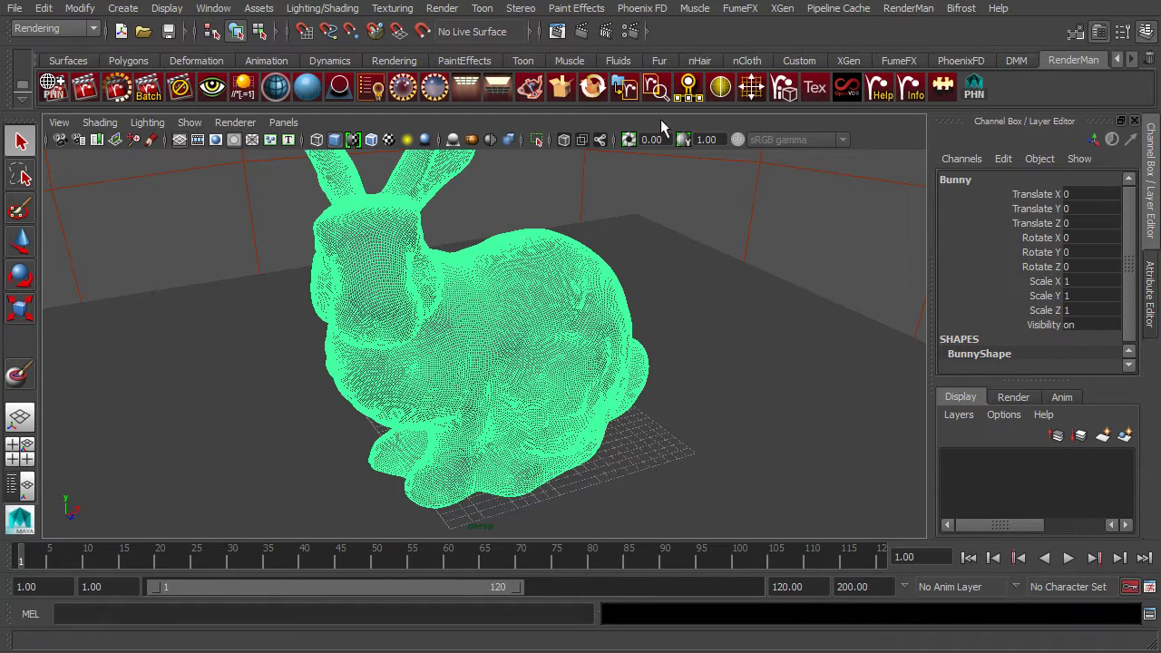
- Switch to the XGen shelf and open the XGen window with its getting-started guide
{"action": "left_click", "coordinate": [795, 11]}
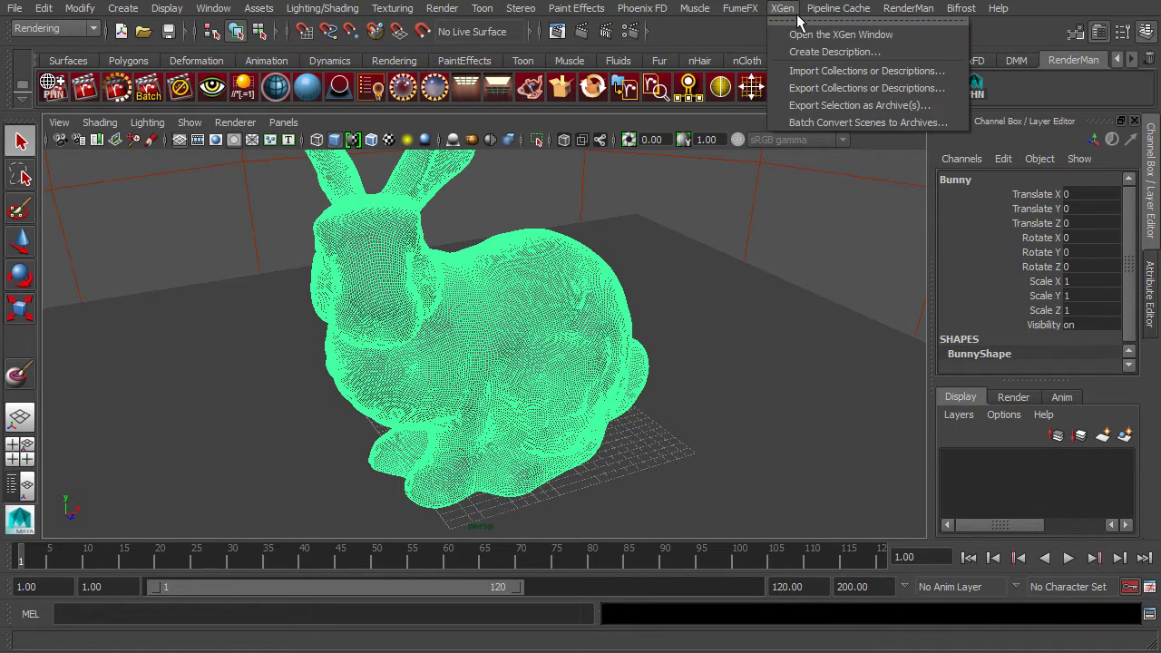
{"action": "left_click", "coordinate": [715, 52]}
{"action": "left_click", "coordinate": [850, 63]}
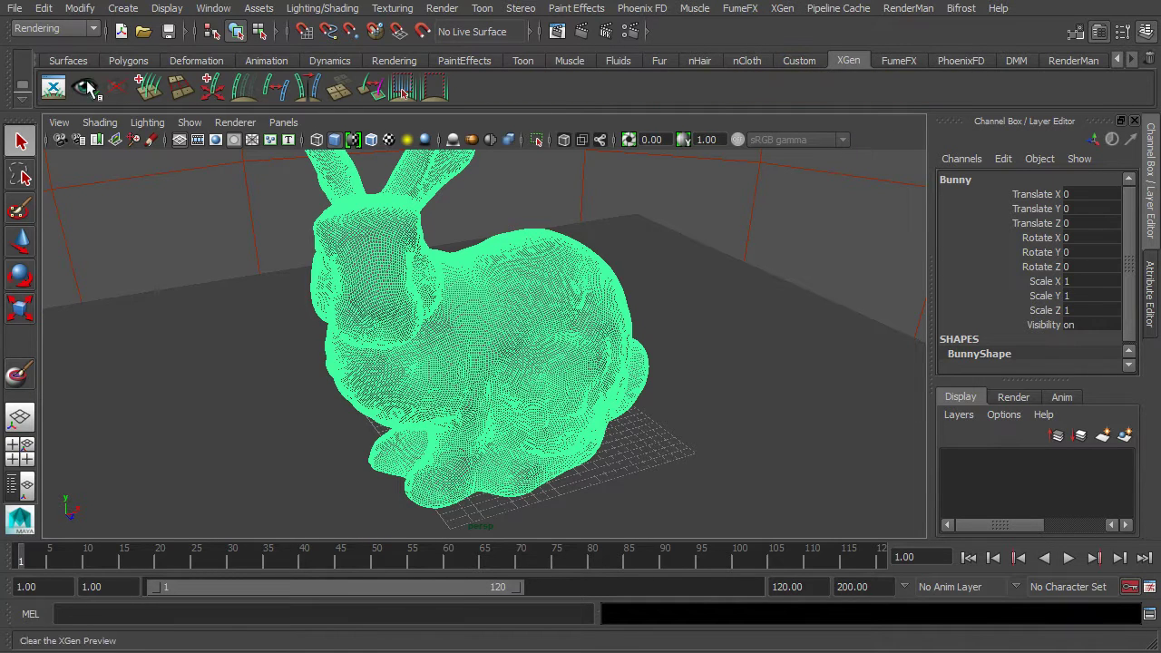
{"action": "left_click", "coordinate": [53, 88]}
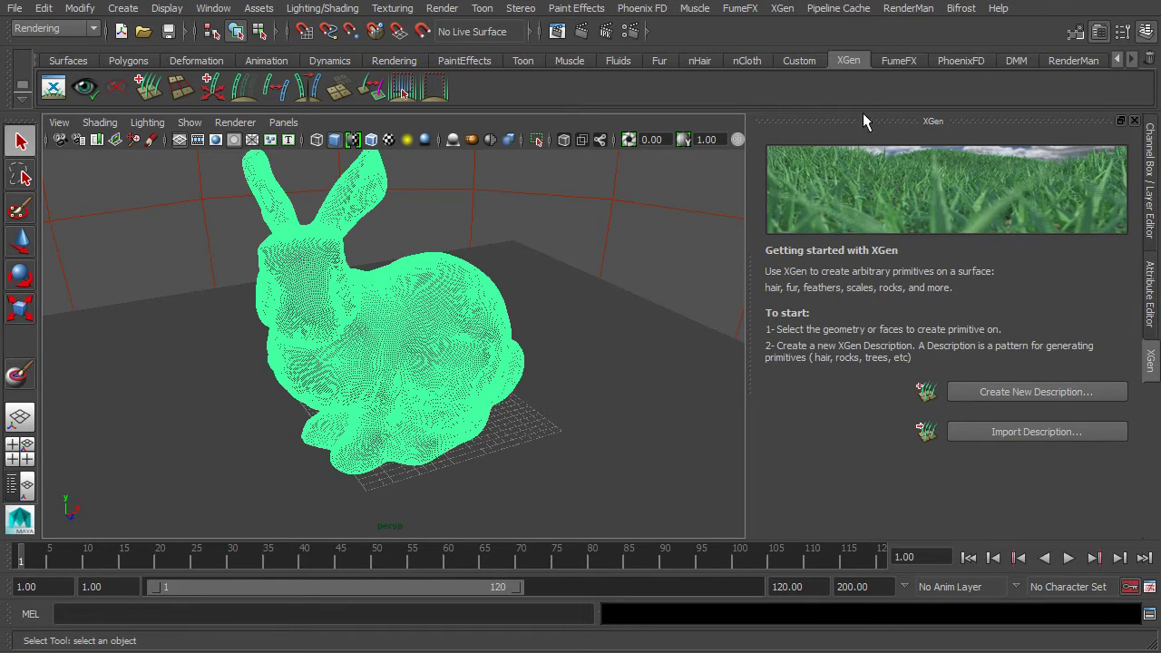
{"action": "left_click", "coordinate": [782, 8]}
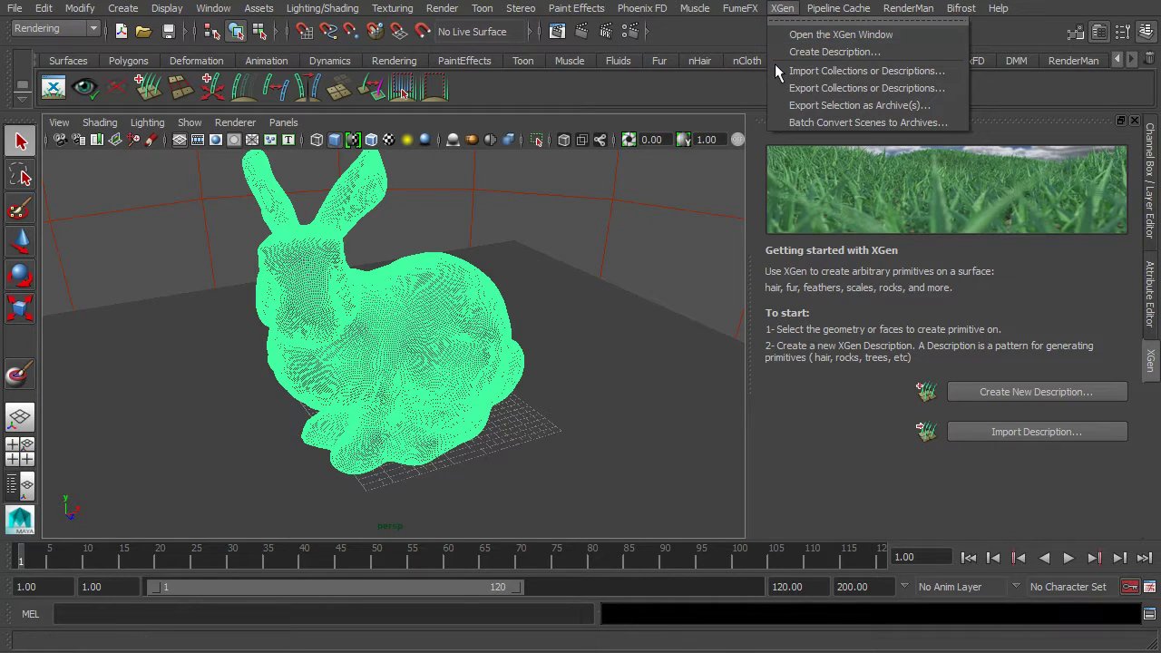
{"action": "left_click", "coordinate": [837, 41]}
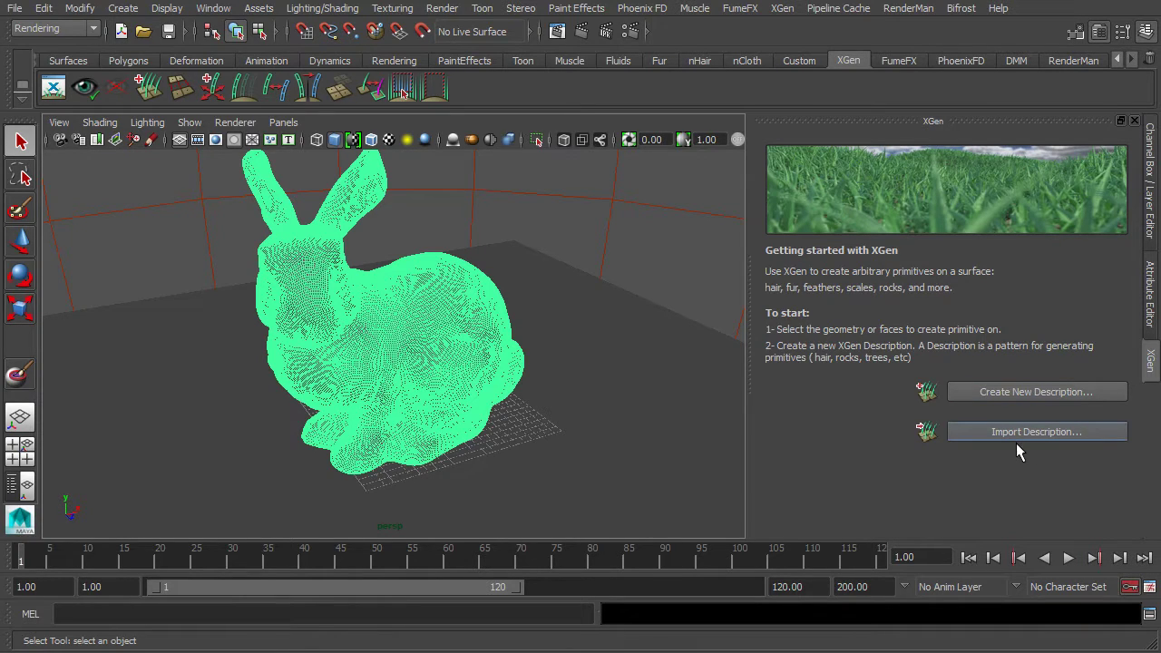
- Start a new XGen description named bunnyFur in a new collection bunnyFurCollection
{"action": "left_click", "coordinate": [1034, 401]}
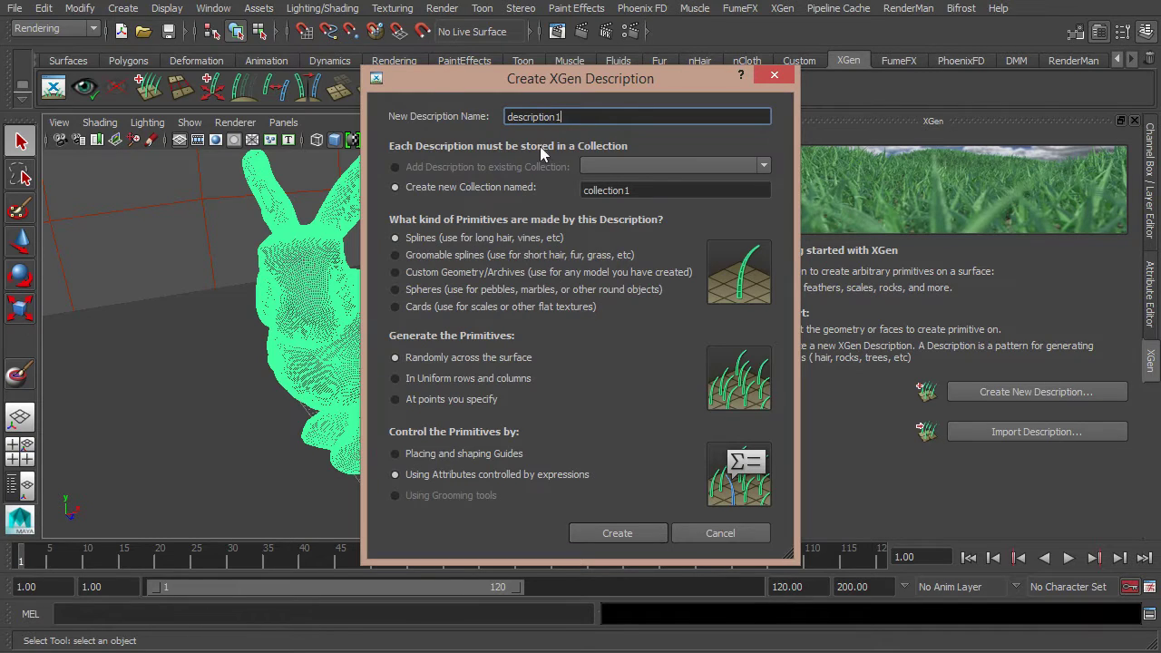
{"action": "left_click_drag", "start_coordinate": [514, 119], "coordinate": [608, 126]}
{"action": "type", "text": "bunny"}
{"action": "type", "text": "F"}
{"action": "type", "text": "ur"}
{"action": "left_click", "coordinate": [586, 192]}
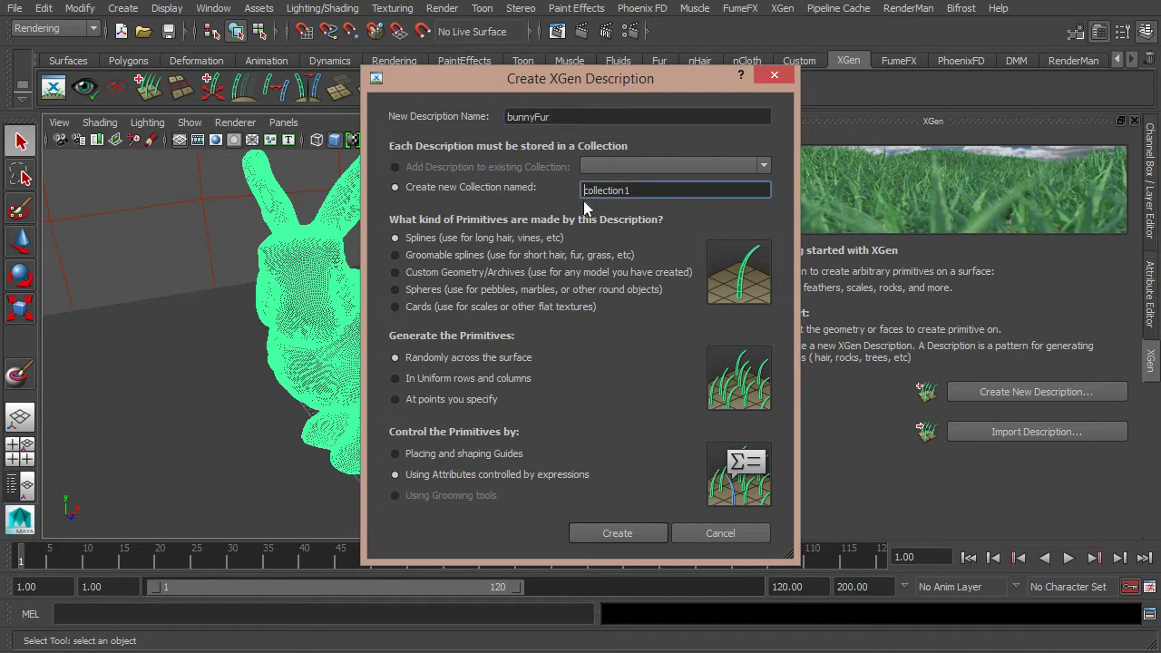
{"action": "type", "text": "bunny"}
{"action": "type", "text": "Fur"}
{"action": "key", "text": "Delete"}
{"action": "key", "text": "Delete"}
{"action": "key", "text": "Delete"}
{"action": "type", "text": "Collection"}
- Create bunnyFur with randomly placed spline hairs at density 1.0, then orbit in to inspect them
{"action": "left_click", "coordinate": [599, 529]}
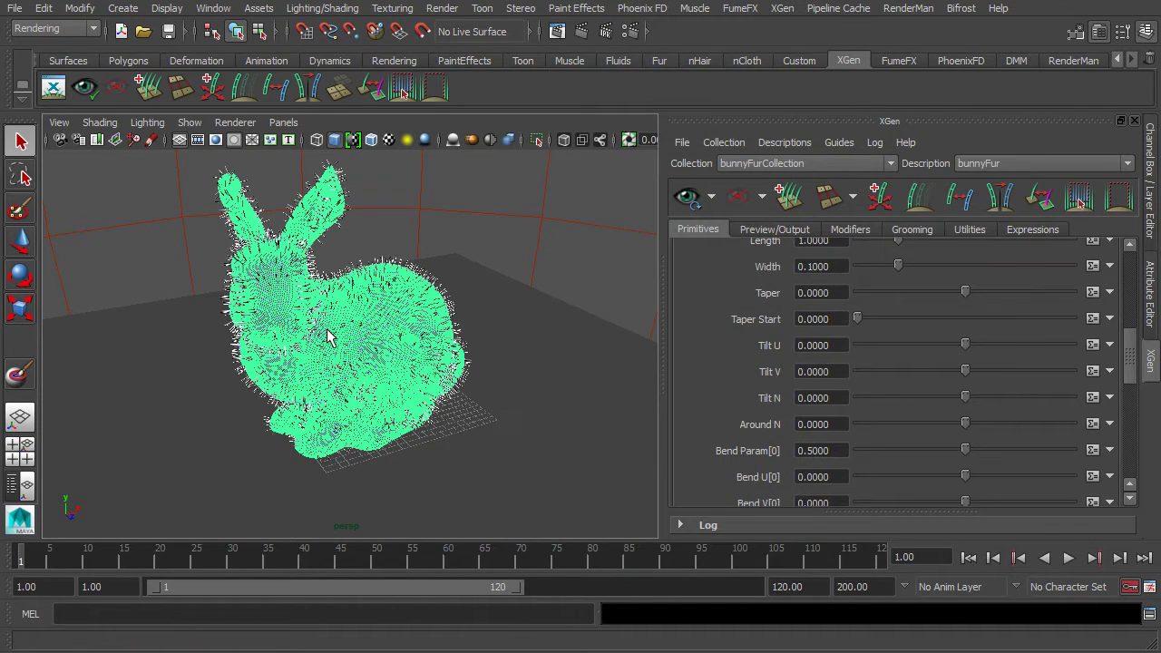
{"action": "right_click_drag", "start_coordinate": [328, 337], "coordinate": [444, 451], "text": "alt"}
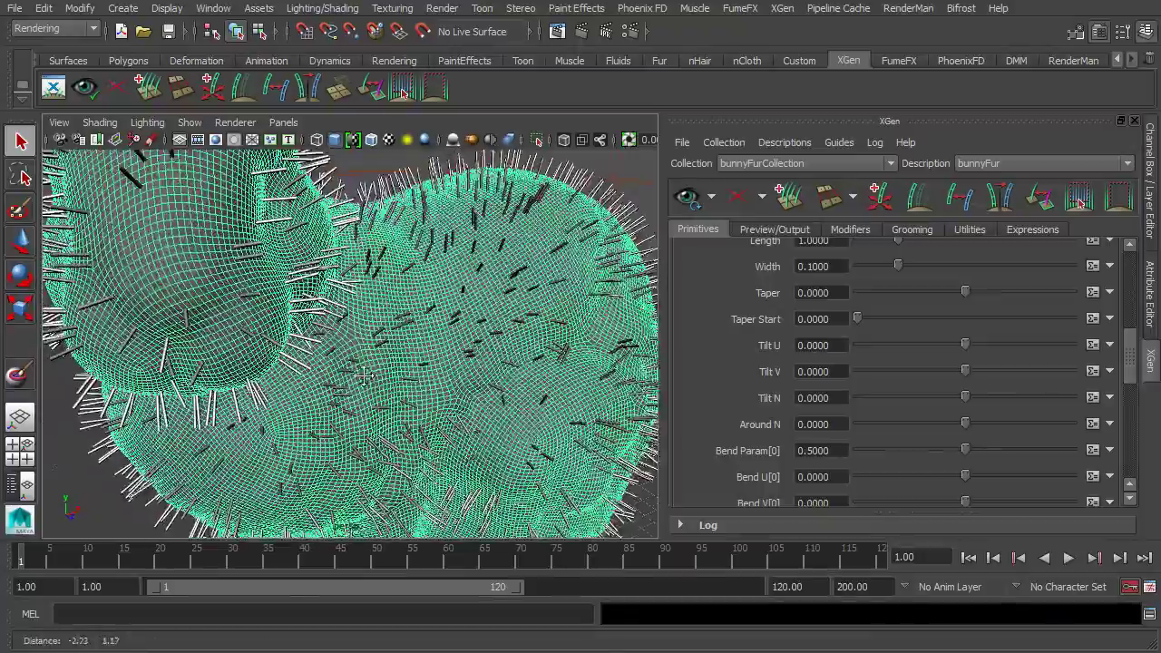
{"action": "mouse_move", "coordinate": [363, 377]}
{"action": "left_mouse_down", "text": "alt"}
{"action": "mouse_move", "coordinate": [270, 338]}
{"action": "mouse_move", "coordinate": [381, 359]}
{"action": "left_mouse_up", "text": "alt"}
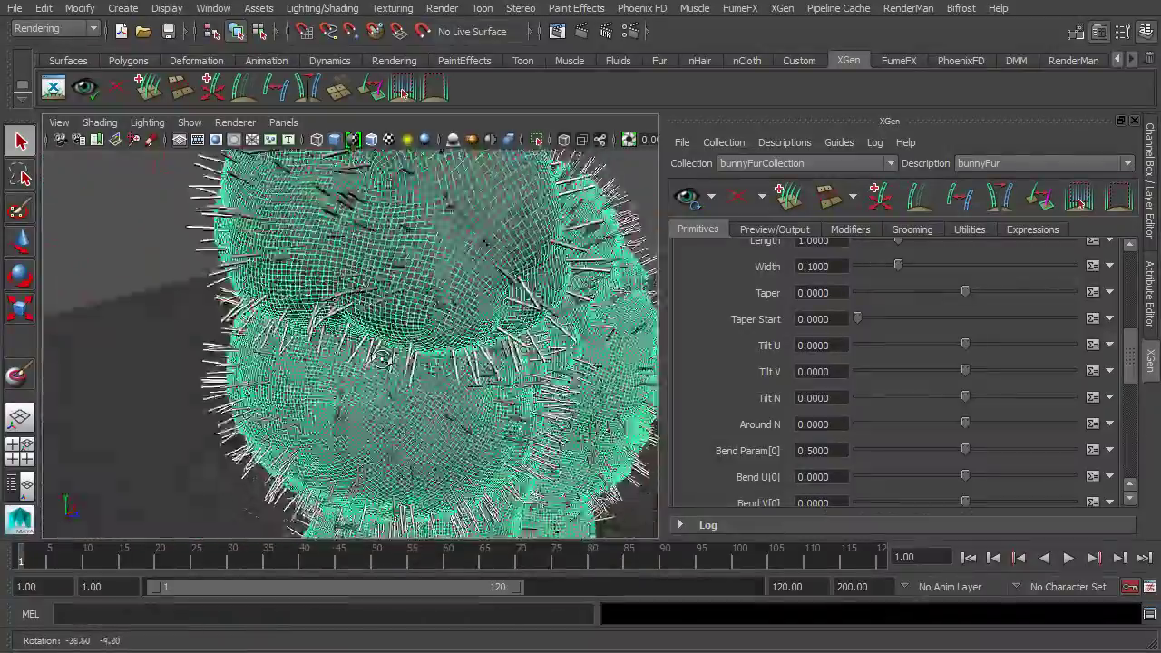
{"action": "left_click_drag", "start_coordinate": [381, 359], "coordinate": [251, 325], "text": "alt"}
{"action": "right_click_drag", "start_coordinate": [251, 324], "coordinate": [320, 335], "text": "alt"}
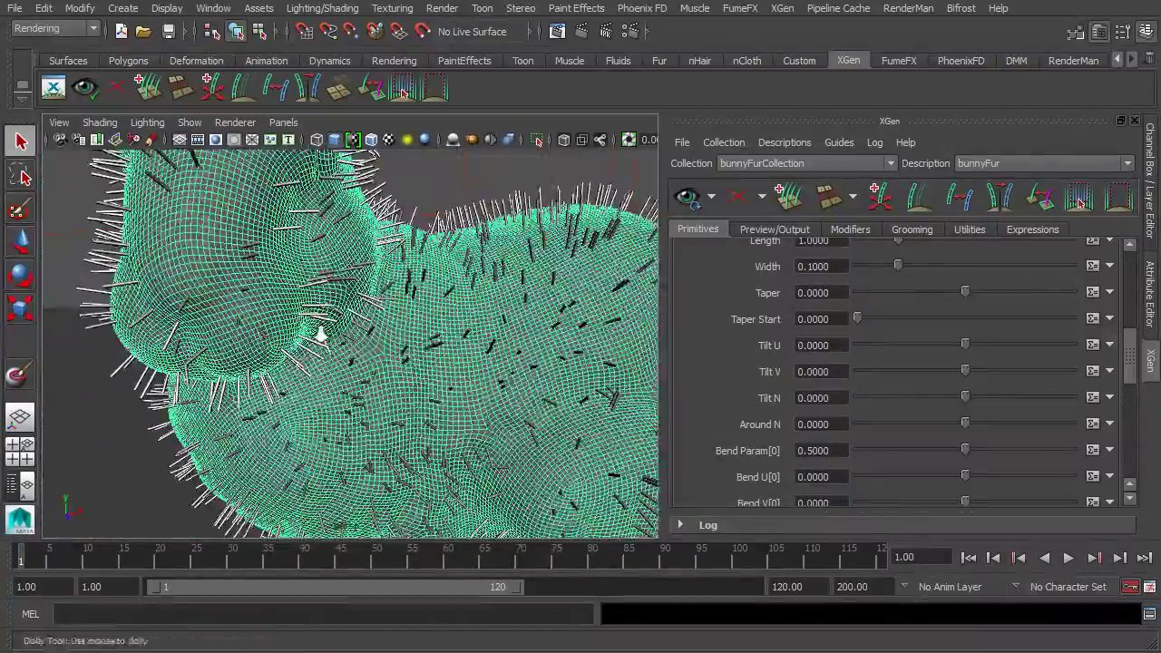
{"action": "left_click_drag", "start_coordinate": [319, 335], "coordinate": [235, 346], "text": "alt"}
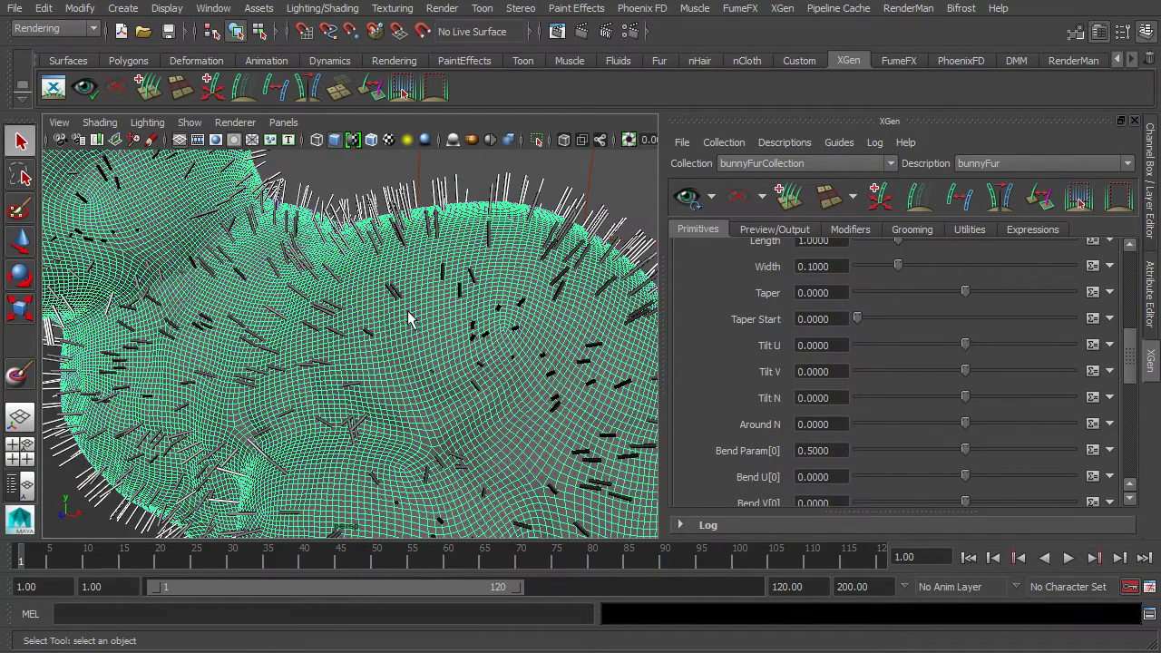
{"action": "left_click_drag", "start_coordinate": [1132, 363], "coordinate": [1149, 270]}
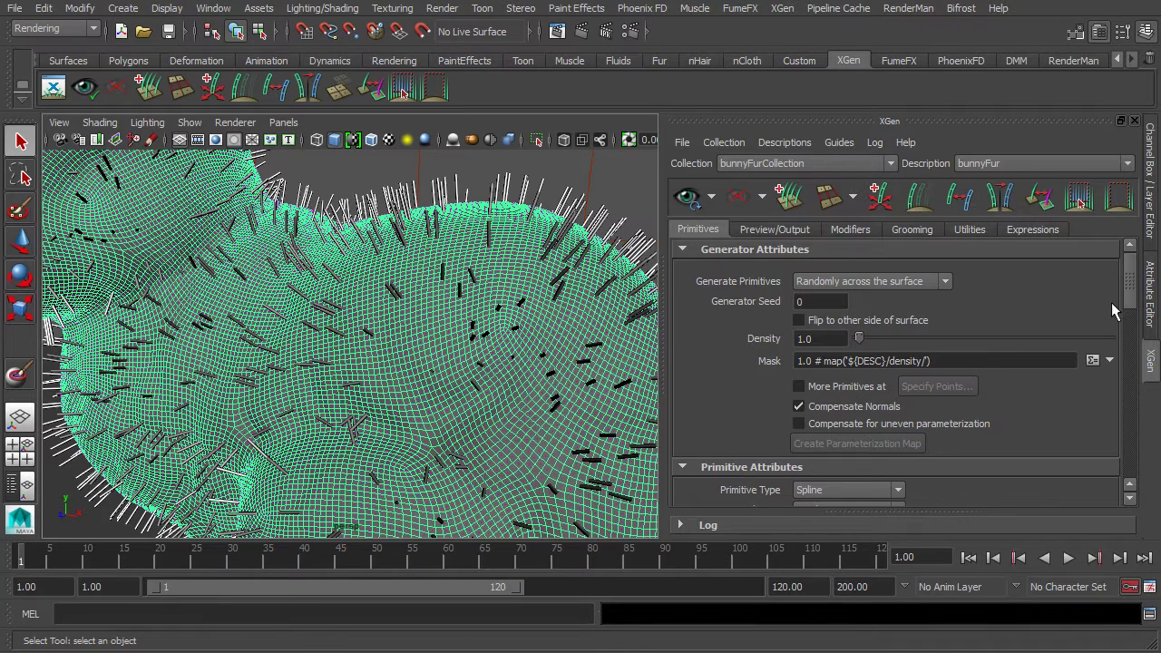
- Set the bunnyFur primitive Length to 1 and Taper to 1.0
{"action": "left_click_drag", "start_coordinate": [1130, 302], "coordinate": [1139, 333]}
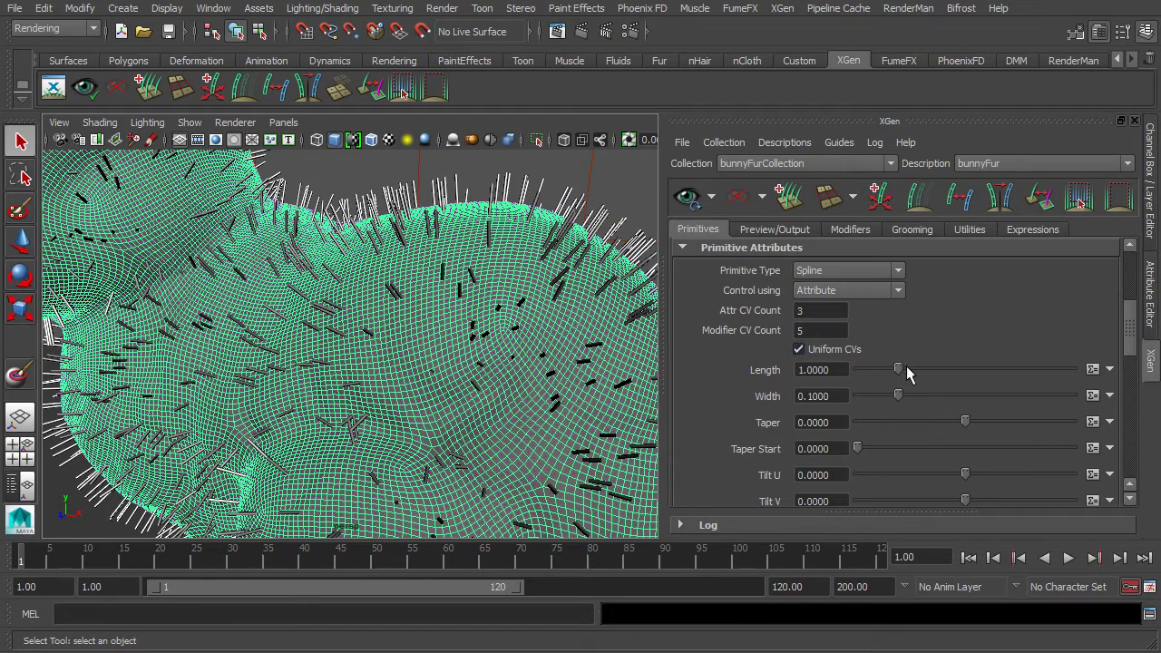
{"action": "mouse_move", "coordinate": [912, 384]}
{"action": "left_mouse_down"}
{"action": "mouse_move", "coordinate": [935, 381]}
{"action": "mouse_move", "coordinate": [912, 378]}
{"action": "left_mouse_up"}
{"action": "double_click", "coordinate": [842, 374]}
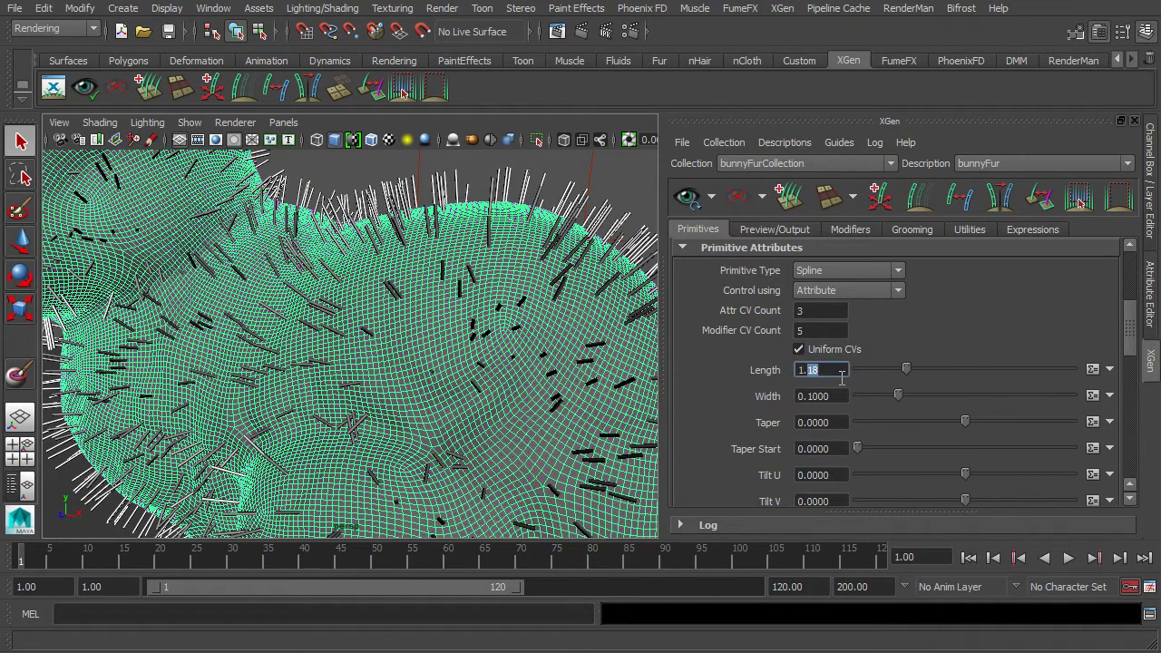
{"action": "type", "text": "1"}
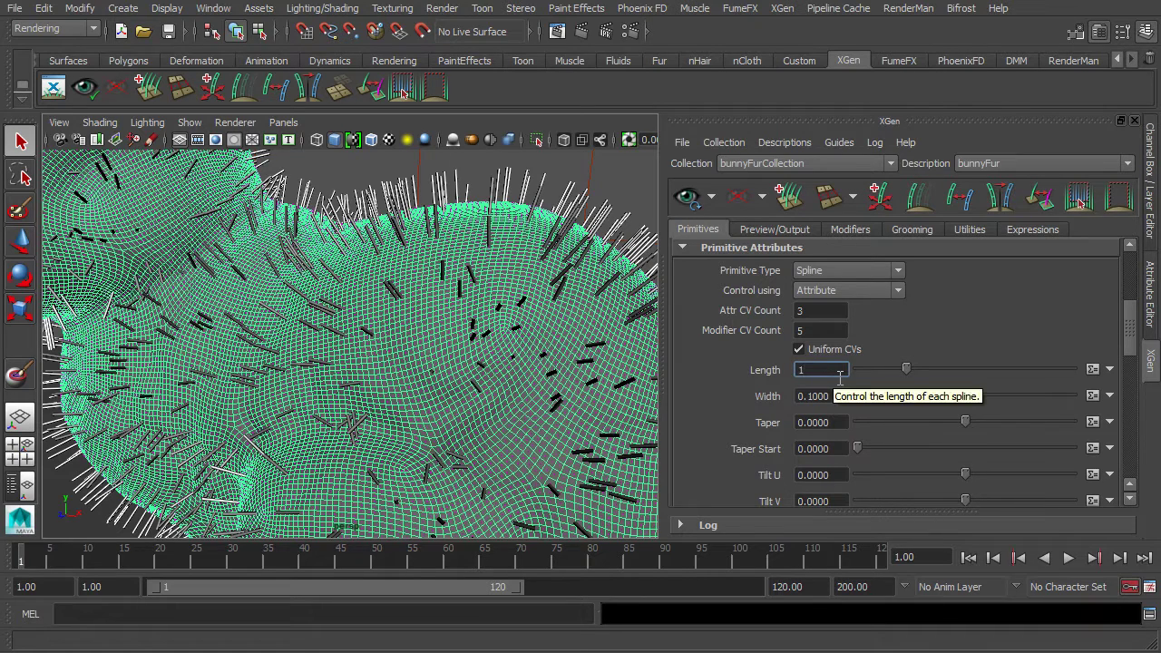
{"action": "key", "text": "Return"}
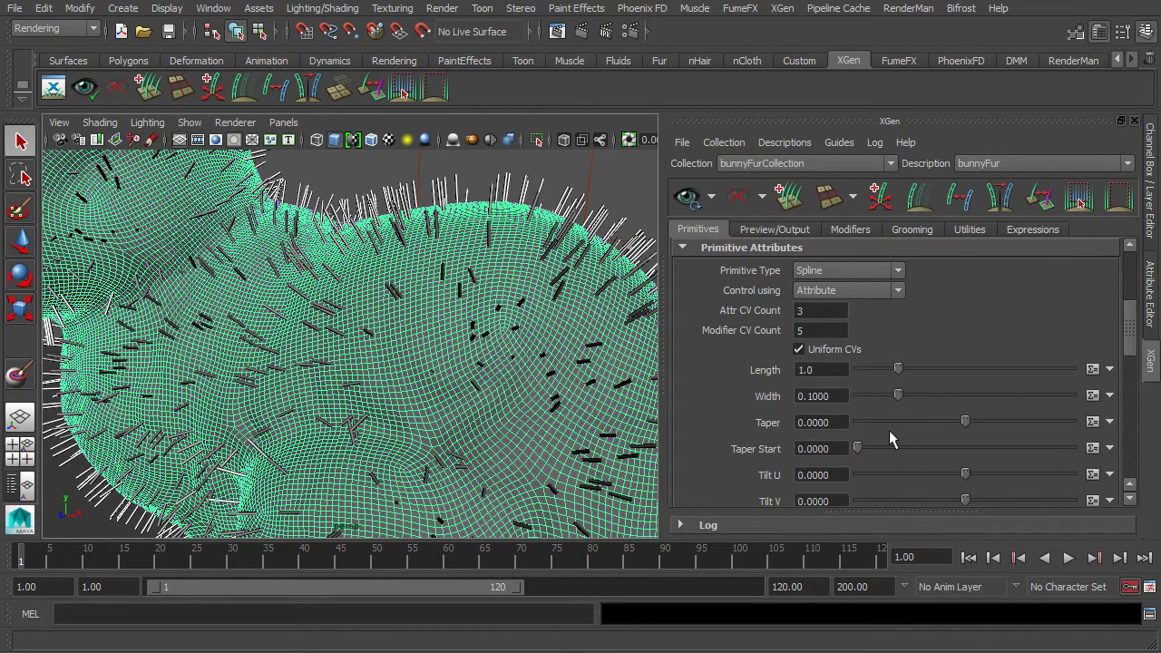
{"action": "mouse_move", "coordinate": [967, 423]}
{"action": "left_mouse_down"}
{"action": "mouse_move", "coordinate": [1061, 422]}
{"action": "mouse_move", "coordinate": [1093, 447]}
{"action": "left_mouse_up"}
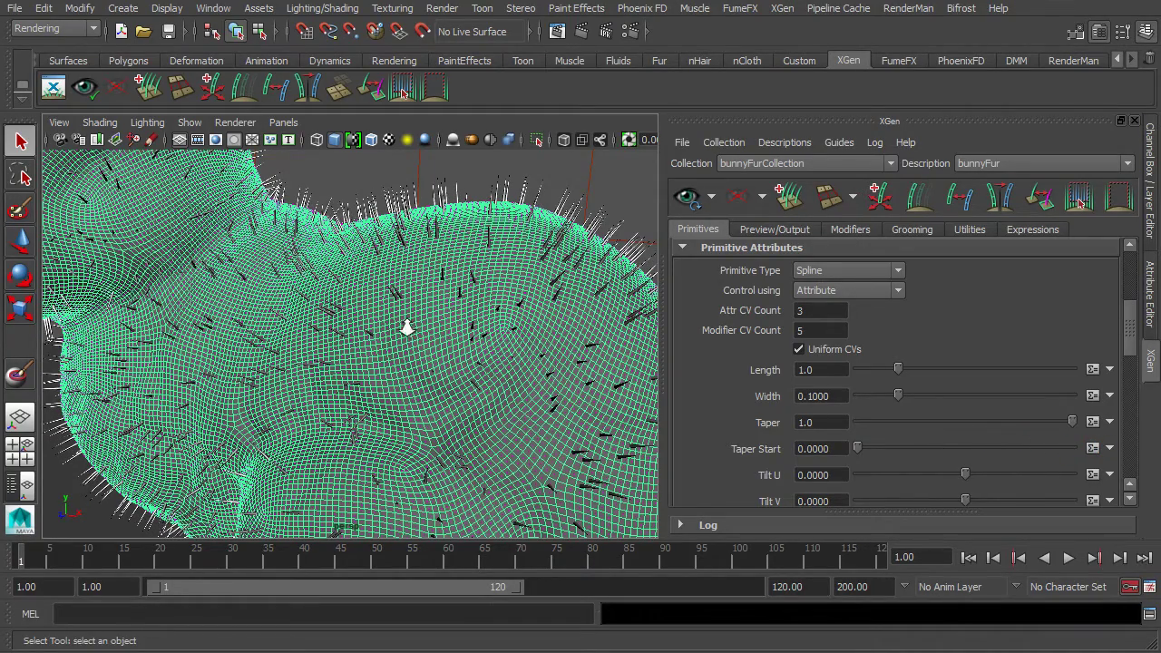
- Zoom and orbit around the bunny to inspect the tapered hairs
{"action": "right_click_drag", "start_coordinate": [406, 329], "coordinate": [482, 381], "text": "alt"}
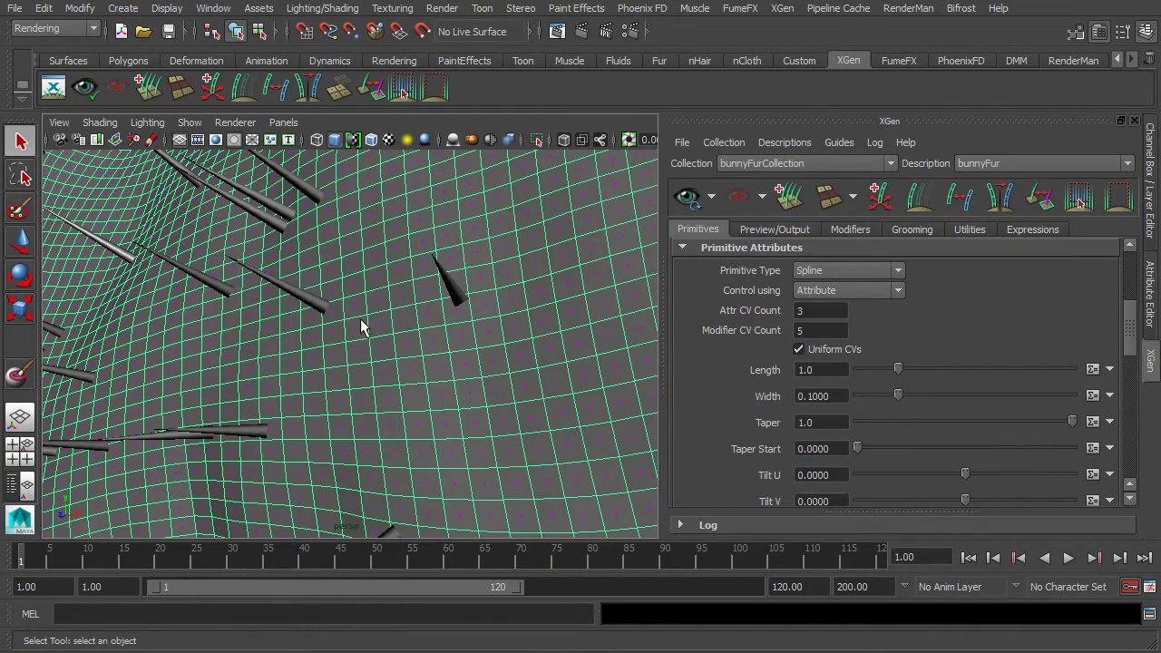
{"action": "left_click_drag", "start_coordinate": [363, 329], "coordinate": [200, 328], "text": "alt"}
{"action": "right_click_drag", "start_coordinate": [200, 328], "coordinate": [330, 354], "text": "alt"}
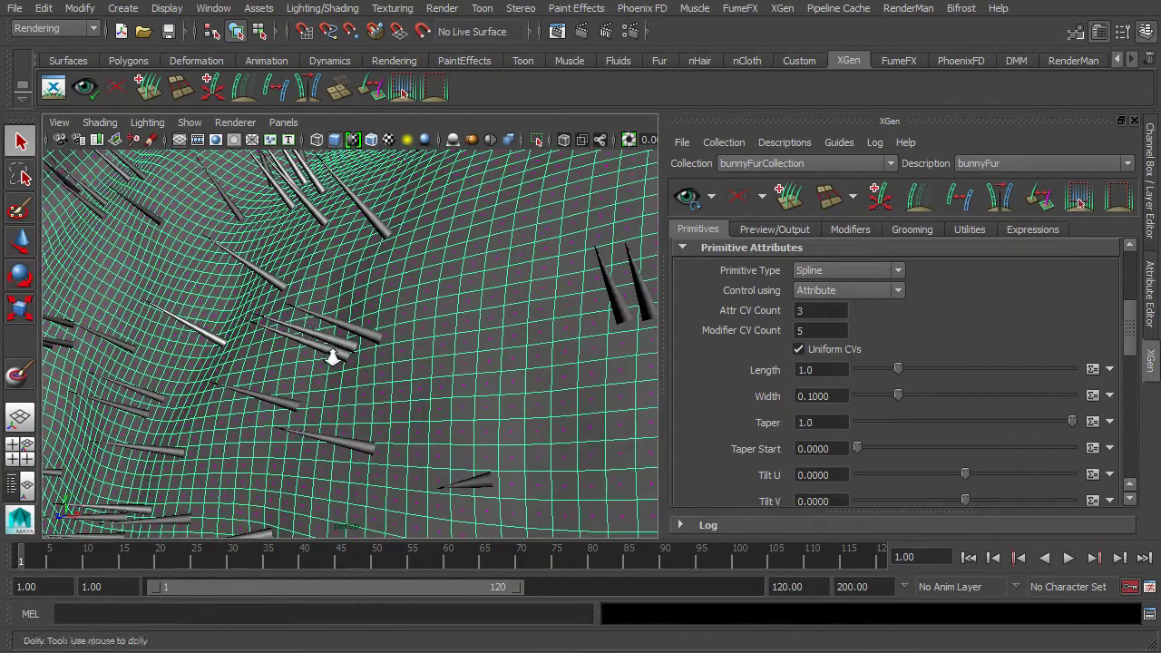
{"action": "left_click_drag", "start_coordinate": [330, 355], "coordinate": [324, 363], "text": "alt"}
{"action": "middle_click_drag", "start_coordinate": [319, 361], "coordinate": [341, 337], "text": "alt"}
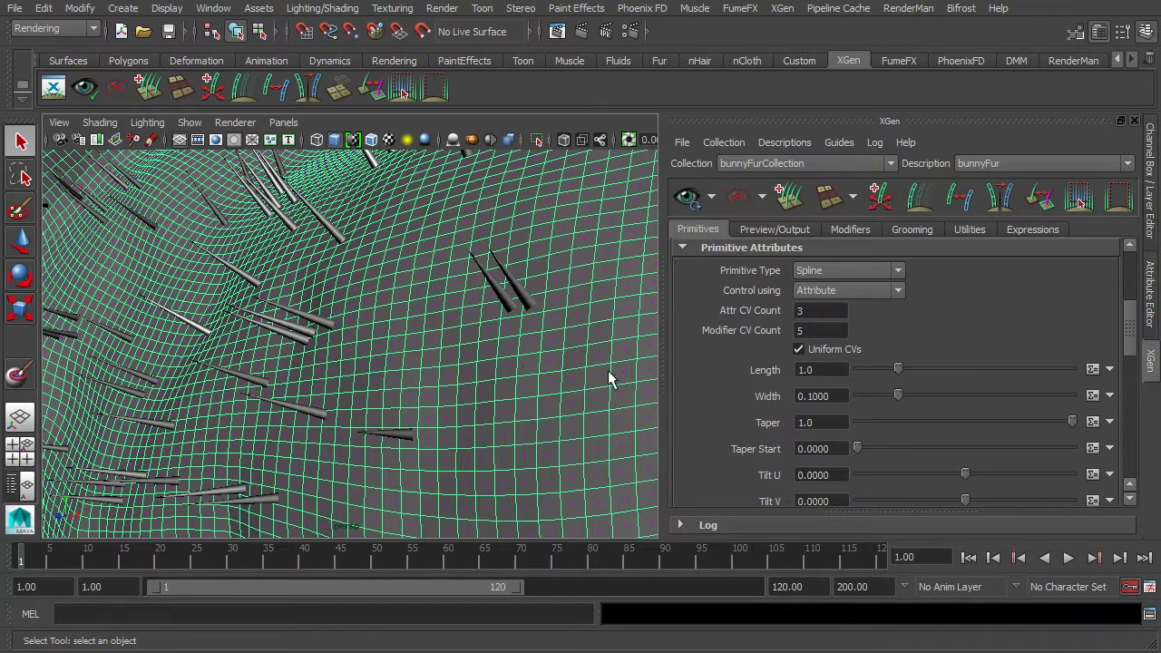
{"action": "right_click_drag", "start_coordinate": [407, 349], "coordinate": [389, 361], "text": "alt"}
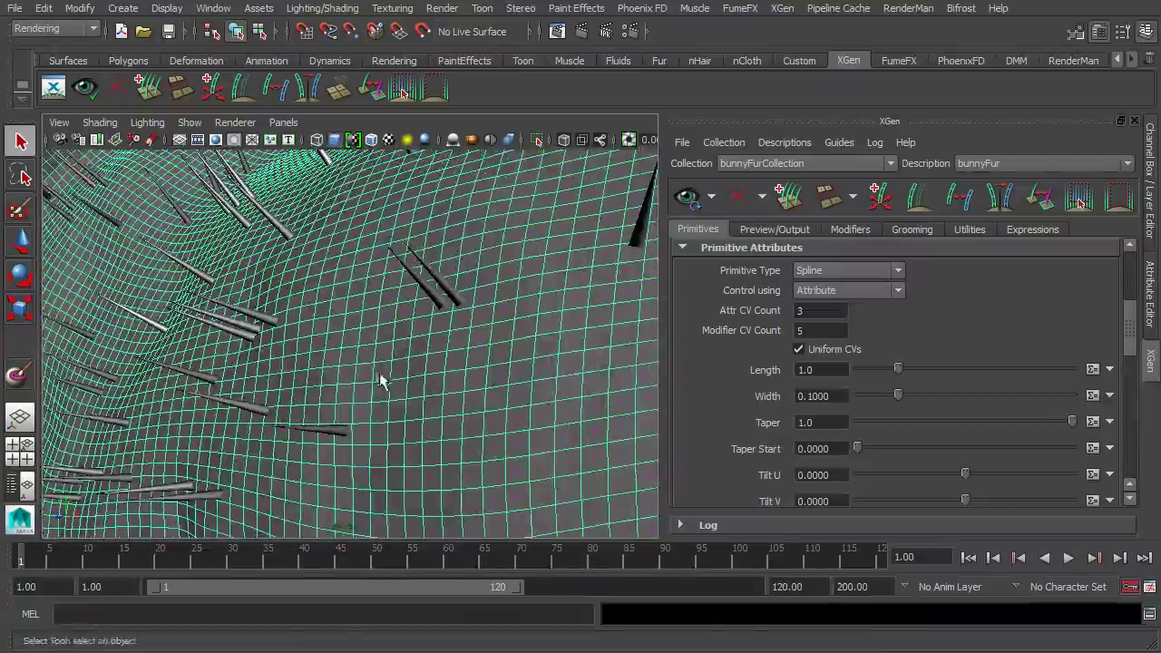
{"action": "mouse_move", "coordinate": [388, 361]}
{"action": "left_mouse_down", "text": "alt"}
{"action": "mouse_move", "coordinate": [422, 351]}
{"action": "mouse_move", "coordinate": [445, 363]}
{"action": "left_mouse_up", "text": "alt"}
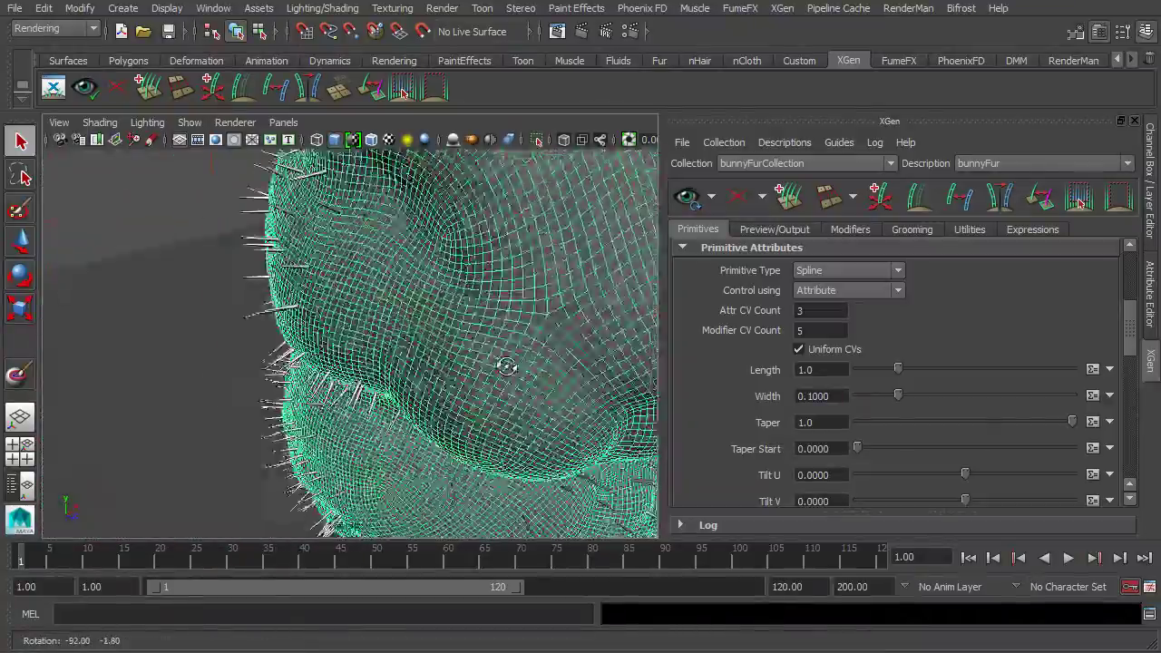
{"action": "scroll", "coordinate": [449, 367], "scroll_direction": "up", "scroll_amount": 2}
{"action": "scroll", "coordinate": [458, 372], "scroll_direction": "up", "scroll_amount": 2}
{"action": "scroll", "coordinate": [472, 381], "scroll_direction": "up", "scroll_amount": 3}
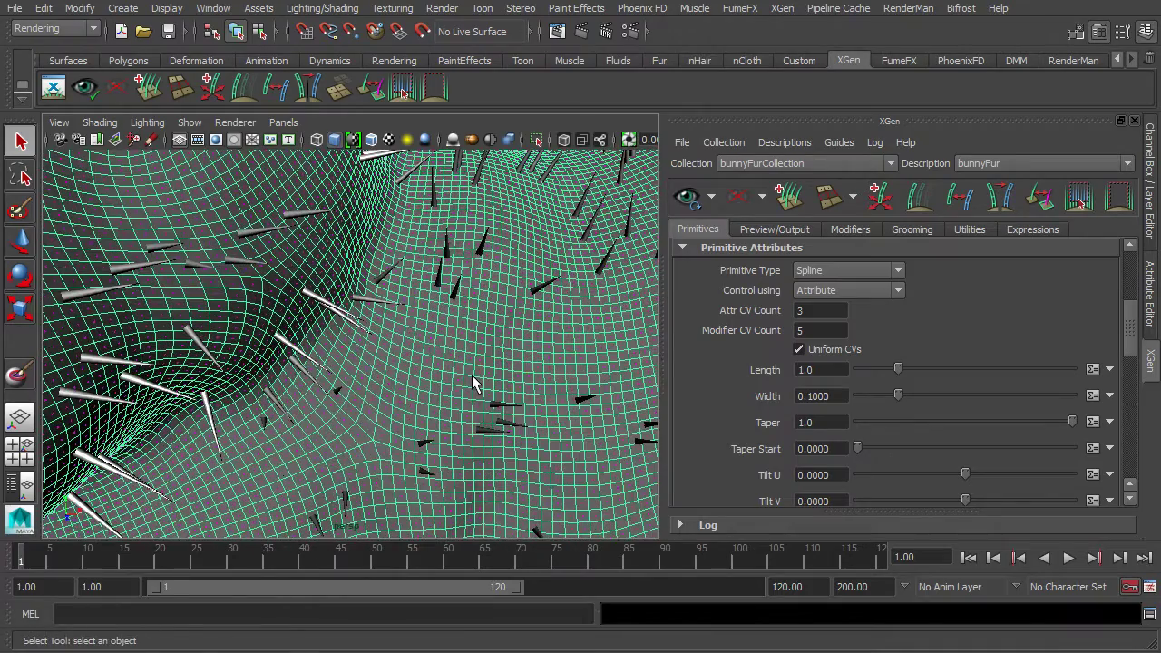
- Replace the Length value with the expression rand (2, 8) in the Expression Editor
{"action": "left_click", "coordinate": [1094, 372]}
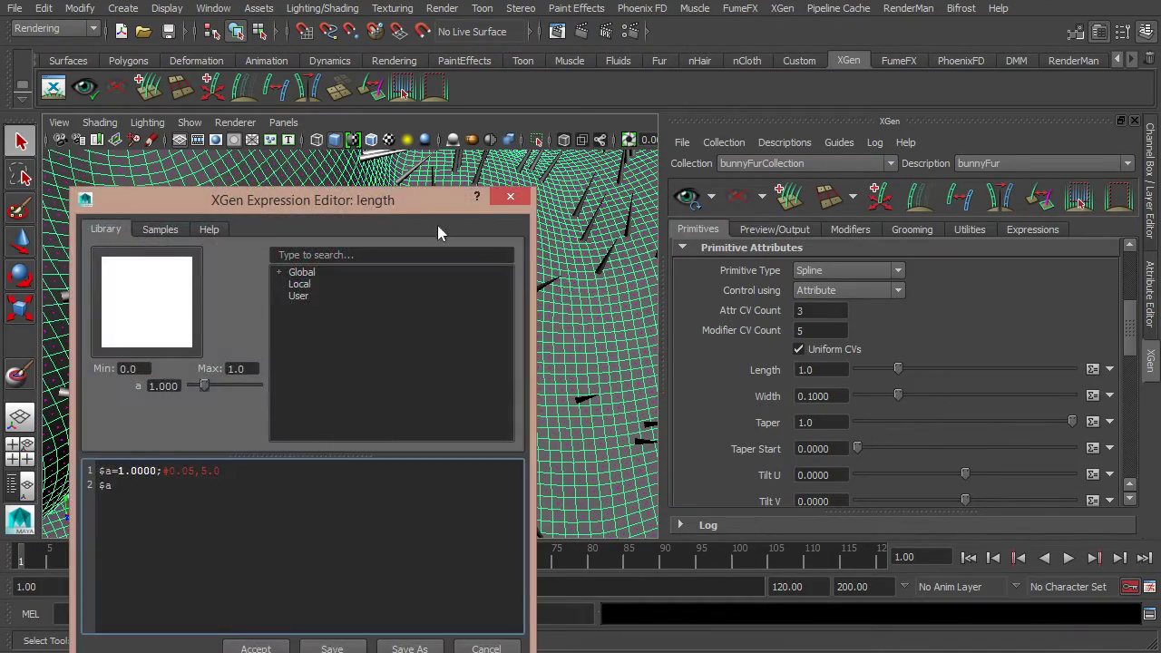
{"action": "left_click_drag", "start_coordinate": [412, 206], "coordinate": [813, 95]}
{"action": "key", "text": "ctrl+a"}
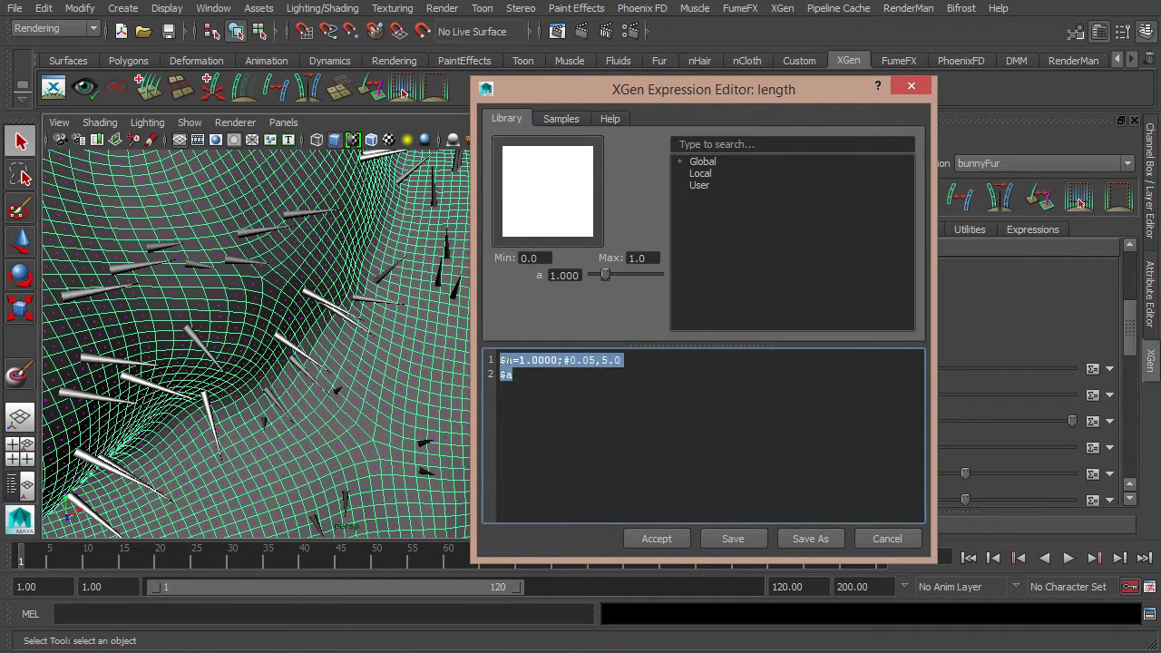
{"action": "type", "text": "rand (2, 8"}
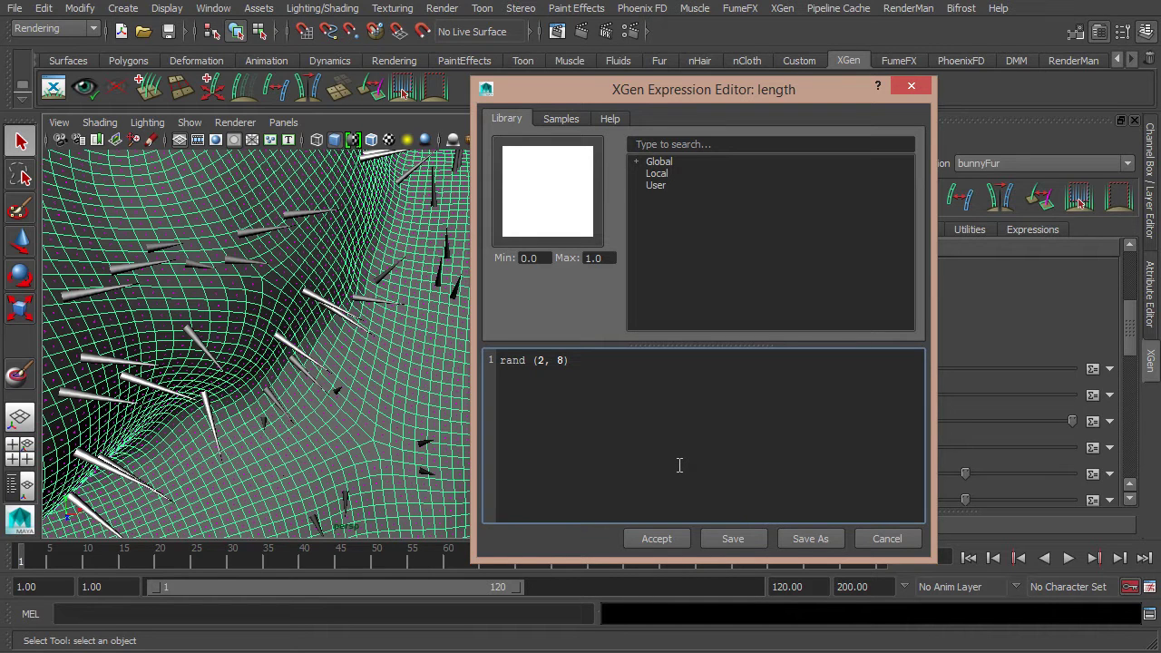
{"action": "left_click", "coordinate": [657, 539]}
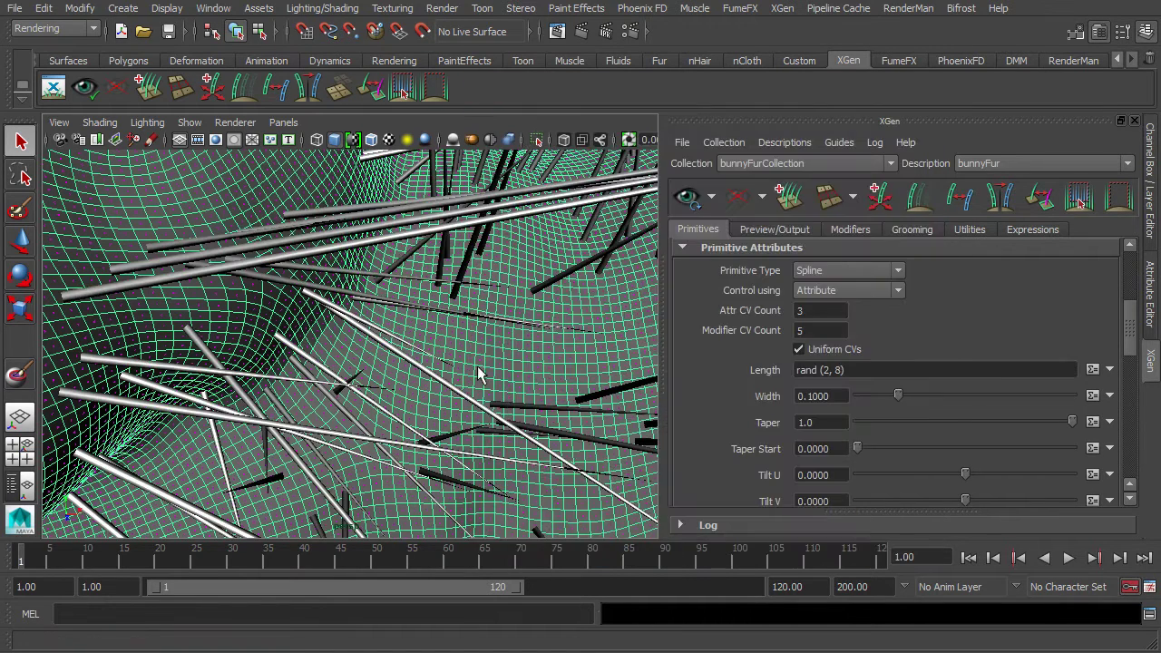
- Set the bunnyFur Generator Density to 50
{"action": "mouse_move", "coordinate": [453, 376]}
{"action": "left_mouse_down", "text": "alt"}
{"action": "mouse_move", "coordinate": [392, 343]}
{"action": "mouse_move", "coordinate": [412, 362]}
{"action": "mouse_move", "coordinate": [492, 355]}
{"action": "mouse_move", "coordinate": [454, 275]}
{"action": "mouse_move", "coordinate": [337, 345]}
{"action": "mouse_move", "coordinate": [298, 323]}
{"action": "mouse_move", "coordinate": [443, 324]}
{"action": "mouse_move", "coordinate": [384, 345]}
{"action": "mouse_move", "coordinate": [556, 318]}
{"action": "mouse_move", "coordinate": [506, 291]}
{"action": "mouse_move", "coordinate": [461, 296]}
{"action": "left_mouse_up", "text": "alt"}
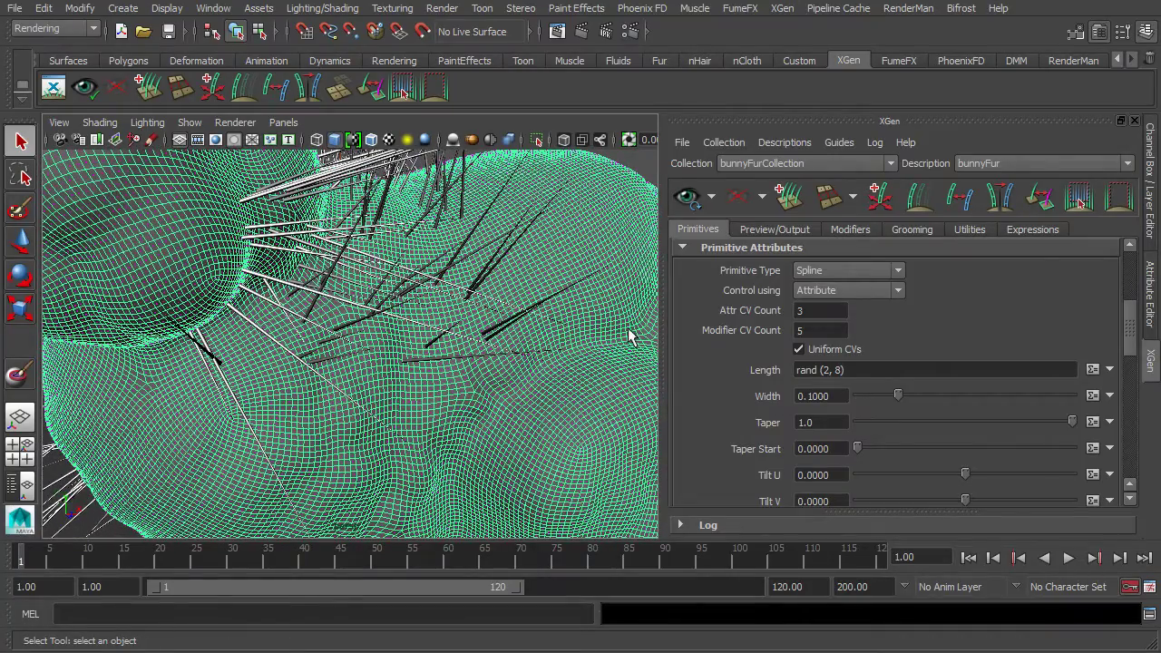
{"action": "left_click_drag", "start_coordinate": [1138, 352], "coordinate": [1141, 295]}
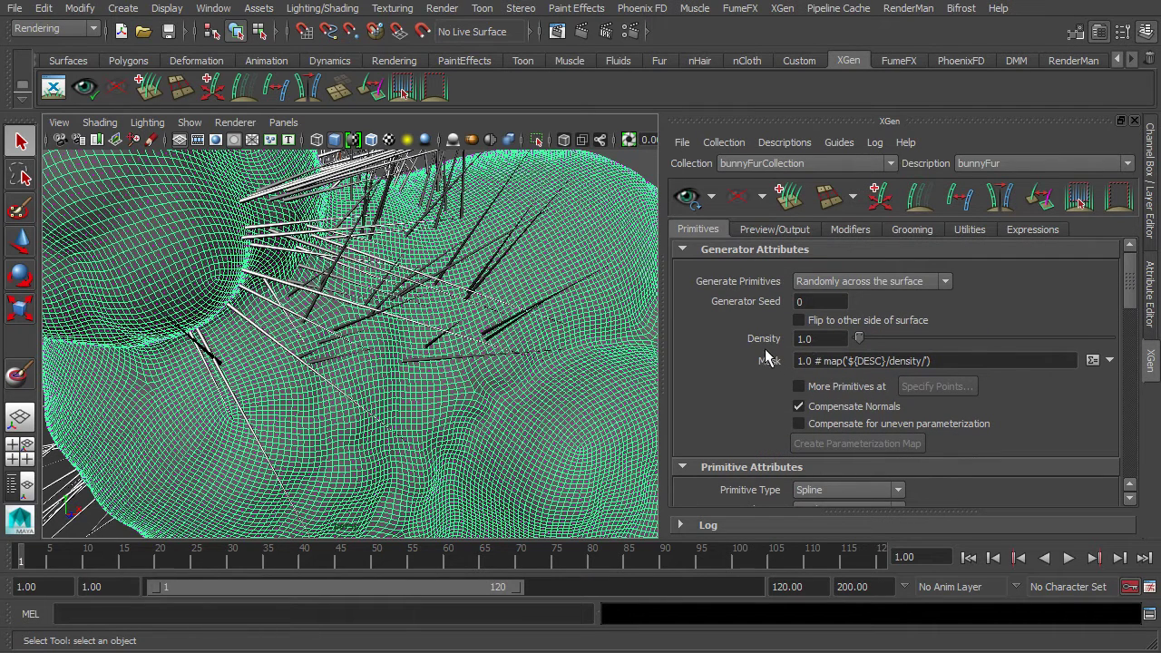
{"action": "mouse_move", "coordinate": [765, 349]}
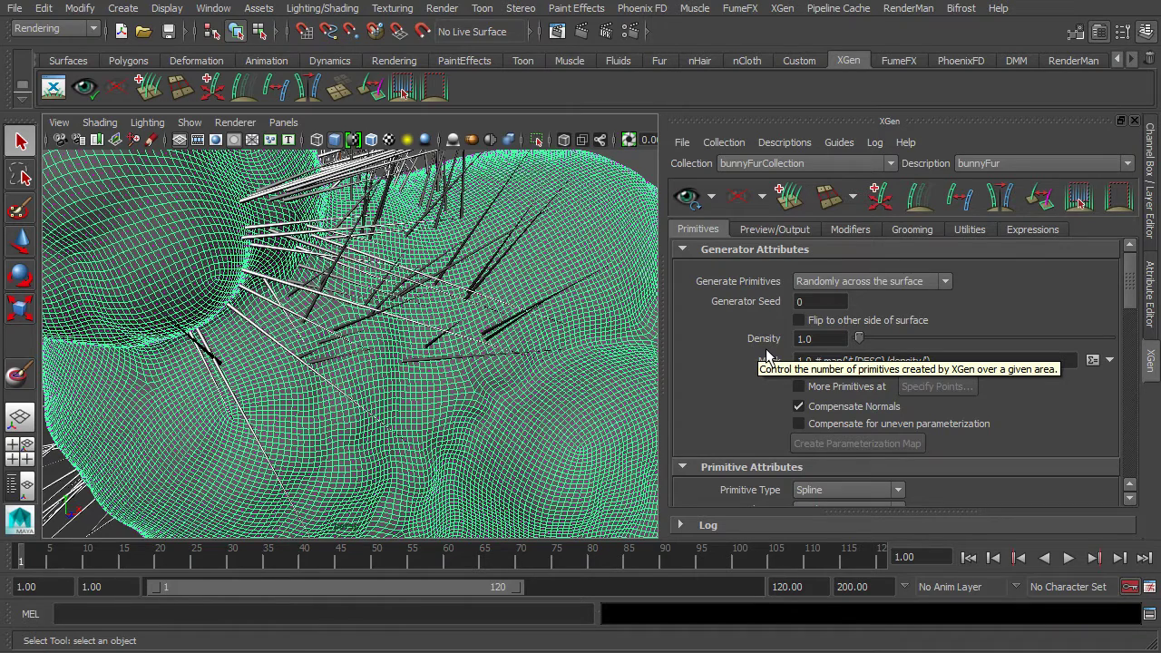
{"action": "double_click", "coordinate": [805, 338]}
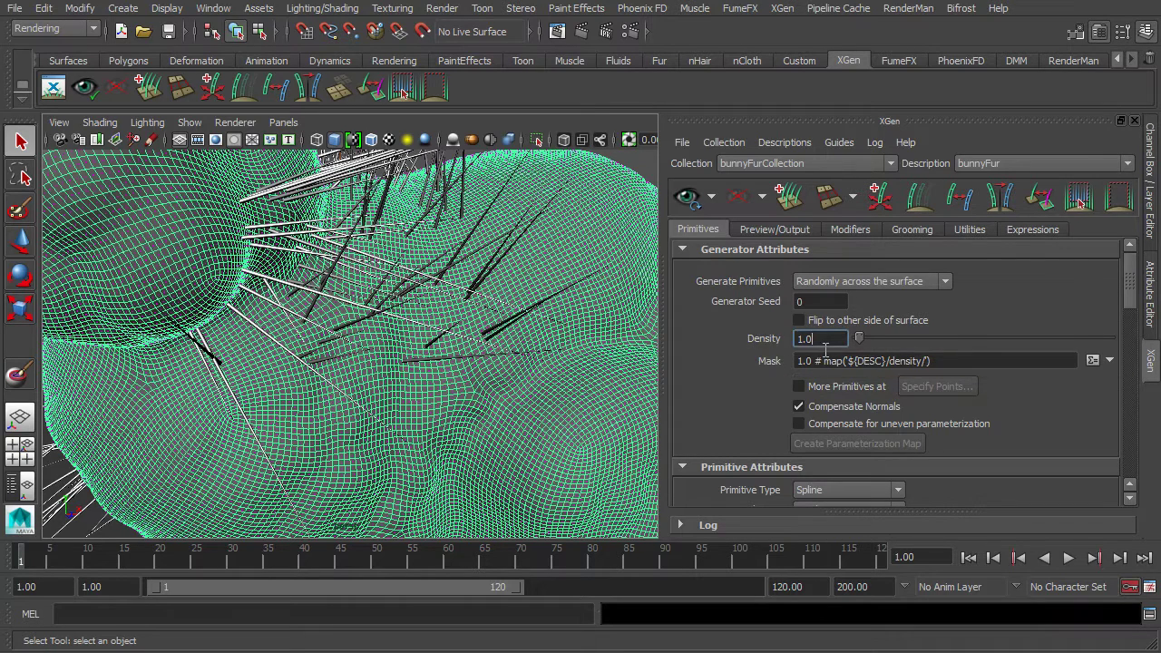
{"action": "type", "text": "50"}
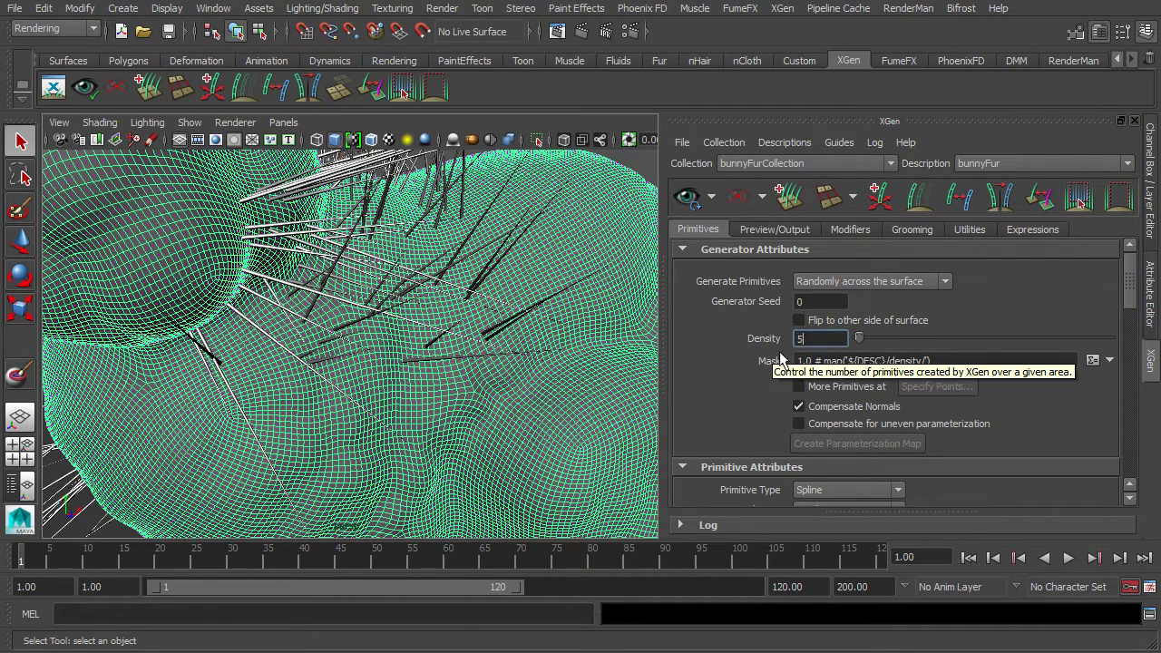
{"action": "key", "text": "Return"}
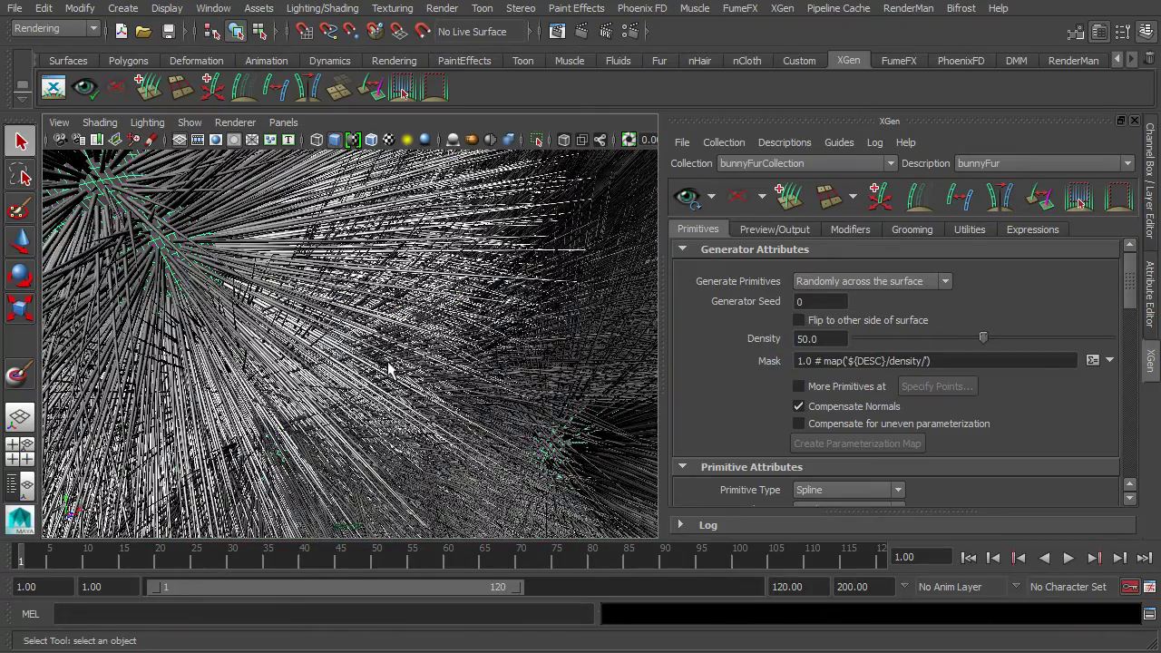
- Frame the furry bunny and orbit to a front view of the dense hair
{"action": "key", "text": "f"}
{"action": "mouse_move", "coordinate": [434, 376]}
{"action": "left_mouse_down", "text": "alt"}
{"action": "mouse_move", "coordinate": [405, 402]}
{"action": "mouse_move", "coordinate": [463, 327]}
{"action": "left_mouse_up", "text": "alt"}
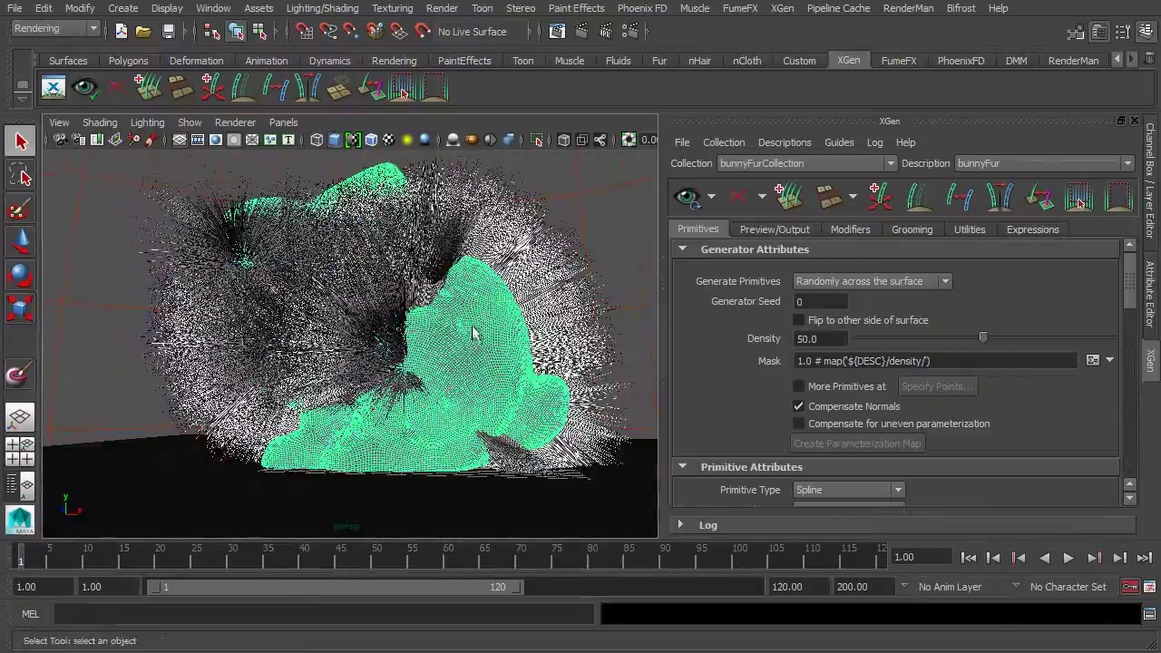
{"action": "mouse_move", "coordinate": [416, 321]}
{"action": "left_mouse_down", "text": "alt"}
{"action": "mouse_move", "coordinate": [334, 350]}
{"action": "mouse_move", "coordinate": [441, 350]}
{"action": "left_mouse_up", "text": "alt"}
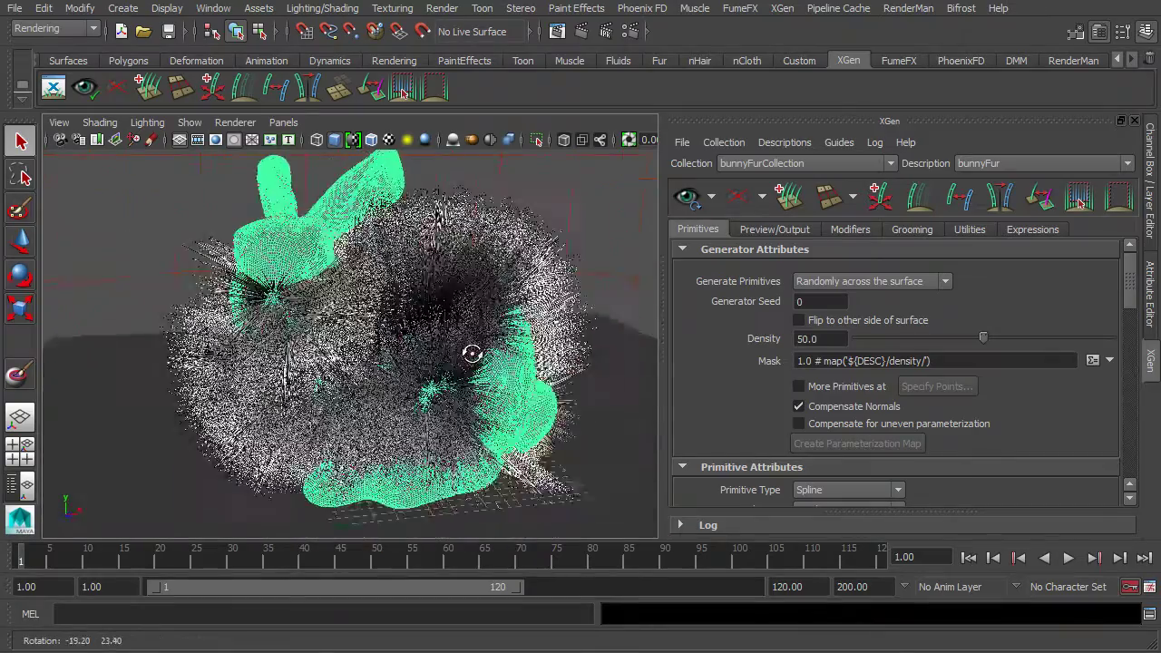
{"action": "right_click_drag", "start_coordinate": [417, 350], "coordinate": [442, 384], "text": "alt"}
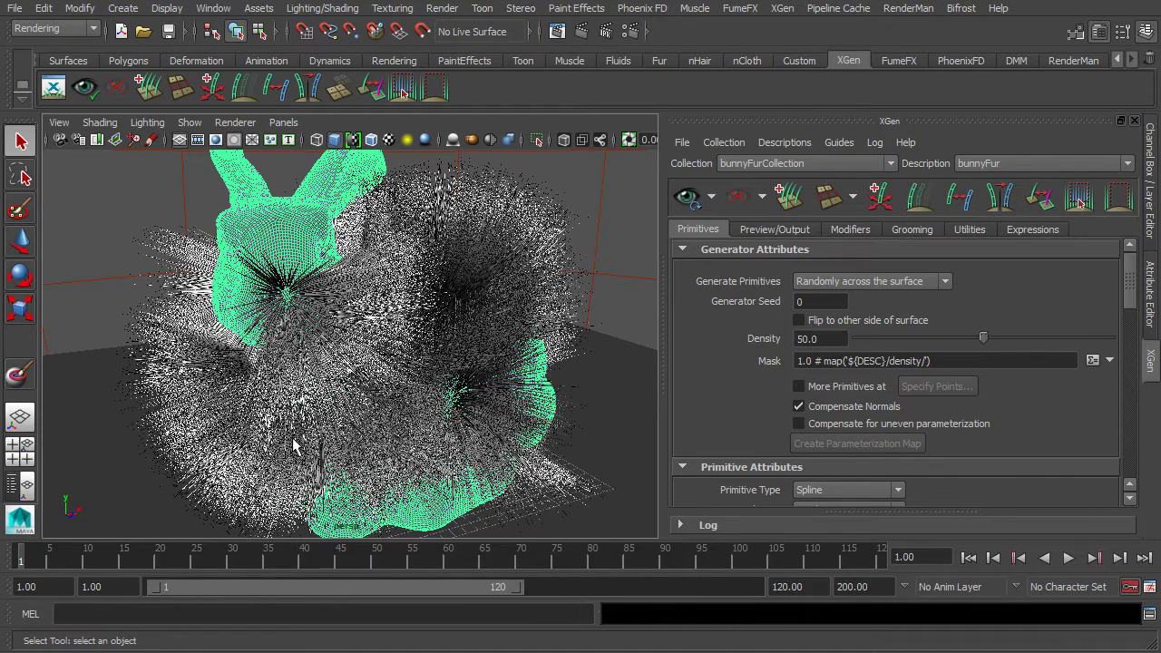
- Show bunnyFur's Preview/Output settings and regenerate the fur preview
{"action": "left_click", "coordinate": [786, 232]}
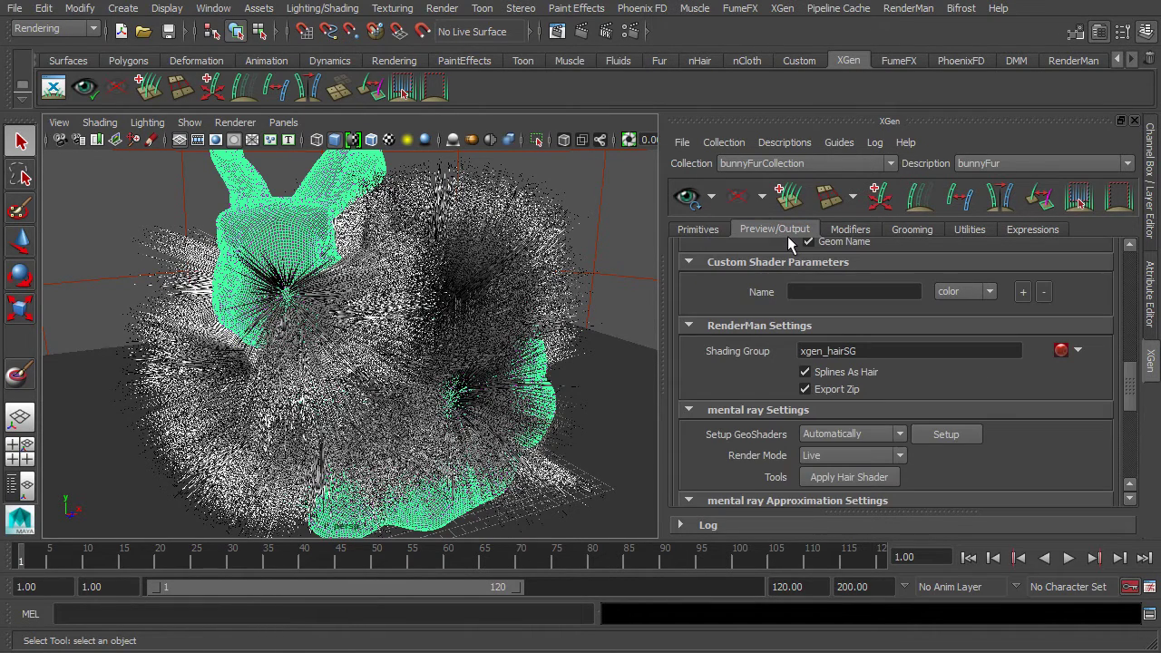
{"action": "left_click", "coordinate": [699, 230]}
{"action": "left_click", "coordinate": [781, 234]}
{"action": "left_click", "coordinate": [698, 212]}
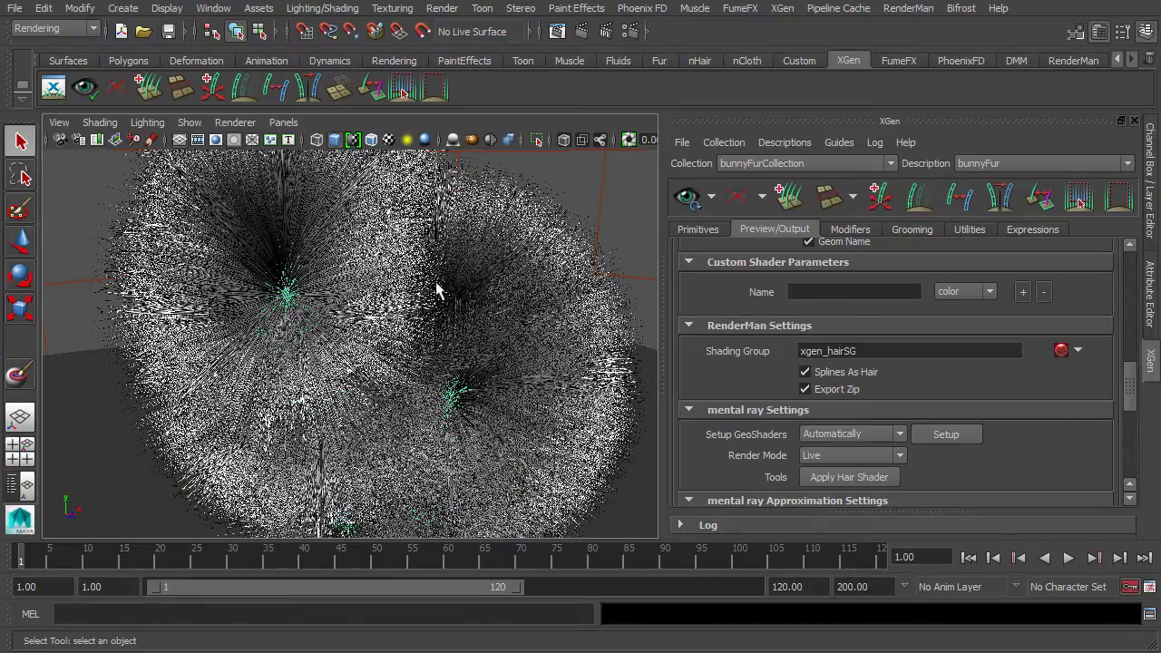
{"action": "mouse_move", "coordinate": [428, 370]}
{"action": "left_mouse_down", "text": "alt"}
{"action": "mouse_move", "coordinate": [279, 345]}
{"action": "mouse_move", "coordinate": [306, 392]}
{"action": "mouse_move", "coordinate": [446, 379]}
{"action": "mouse_move", "coordinate": [406, 403]}
{"action": "mouse_move", "coordinate": [309, 352]}
{"action": "mouse_move", "coordinate": [314, 321]}
{"action": "mouse_move", "coordinate": [409, 335]}
{"action": "mouse_move", "coordinate": [407, 353]}
{"action": "mouse_move", "coordinate": [435, 348]}
{"action": "left_mouse_up", "text": "alt"}
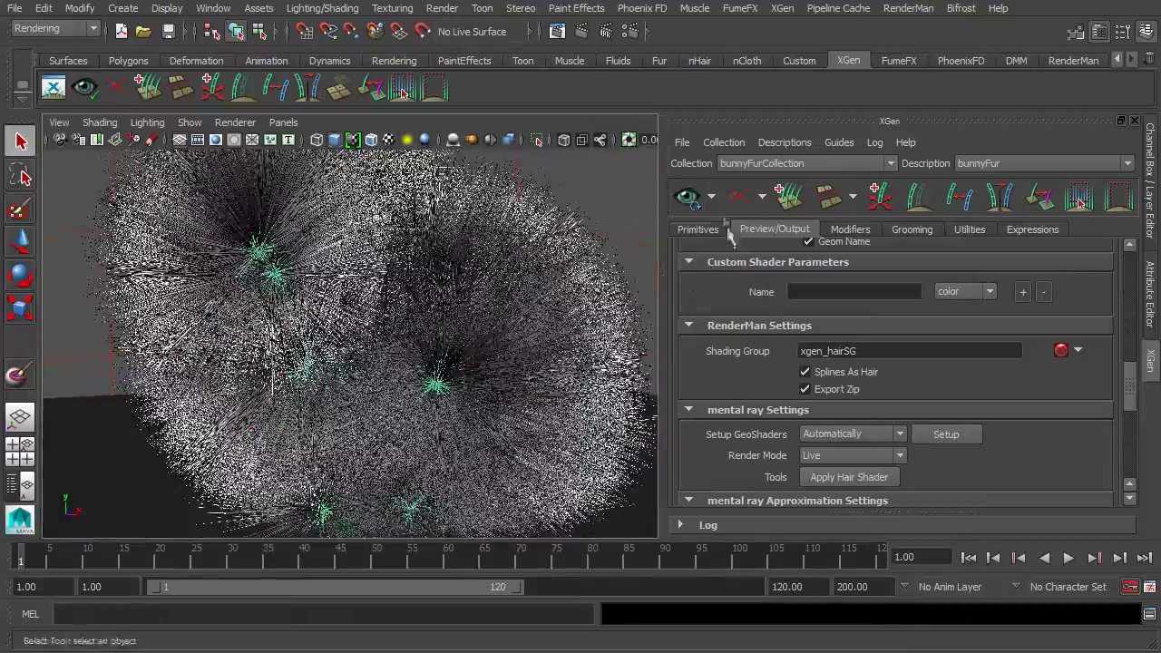
- Clear the fur preview from the viewport and regenerate it
{"action": "left_click", "coordinate": [720, 199]}
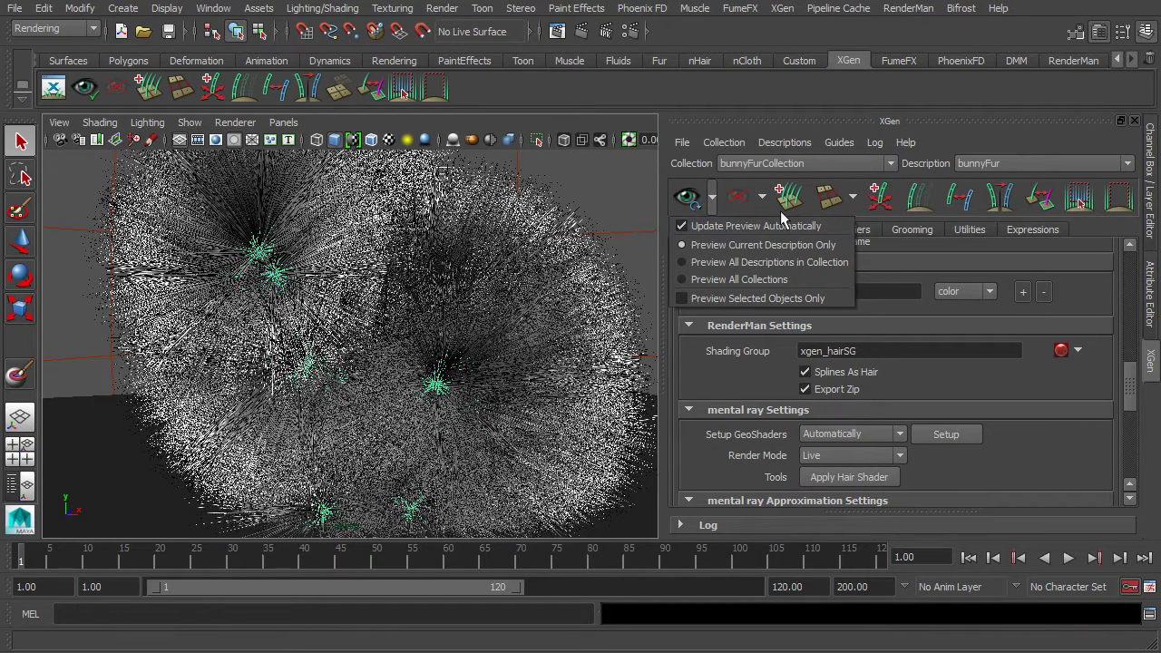
{"action": "left_click", "coordinate": [753, 206]}
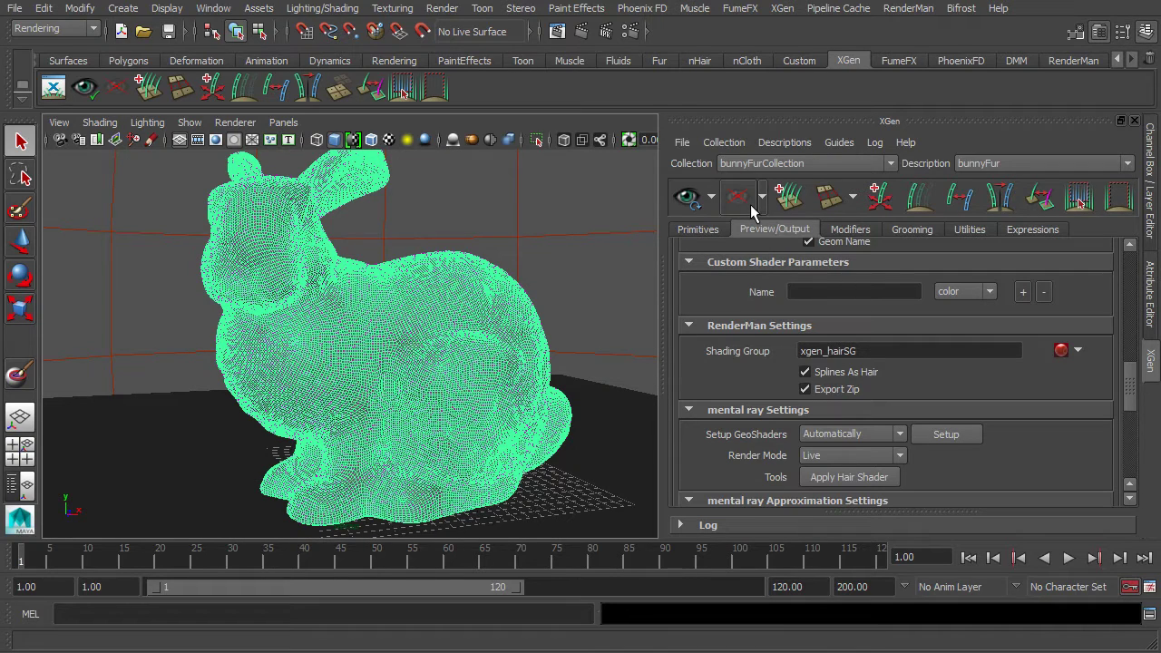
{"action": "left_click", "coordinate": [692, 204]}
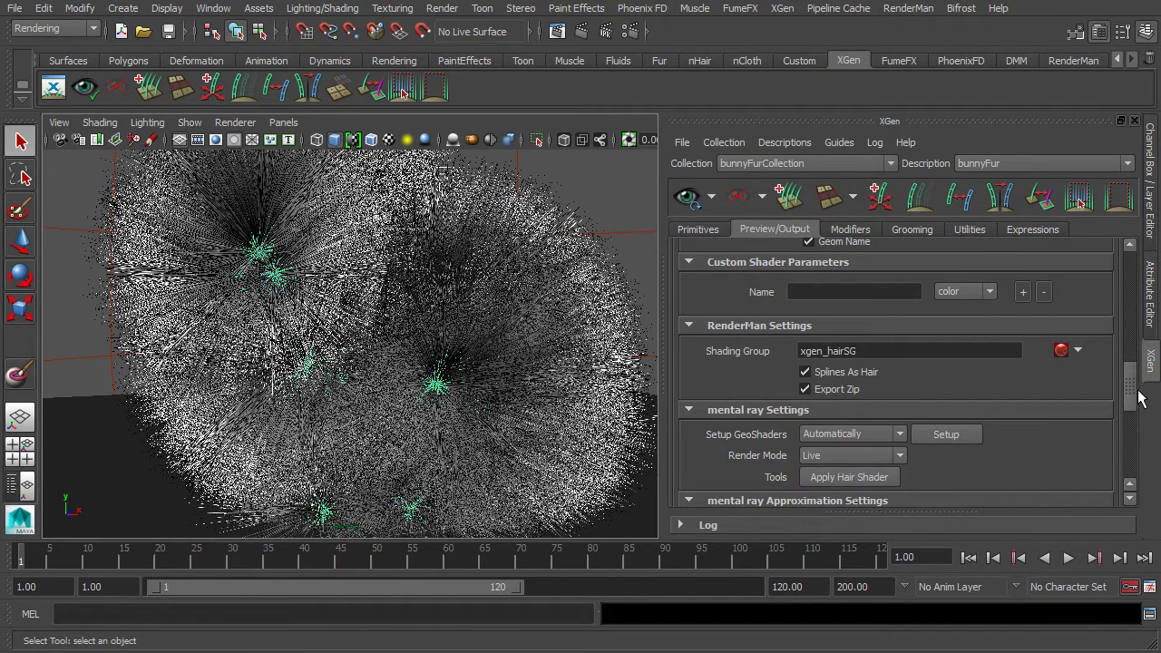
{"action": "left_click_drag", "start_coordinate": [1136, 394], "coordinate": [1140, 272]}
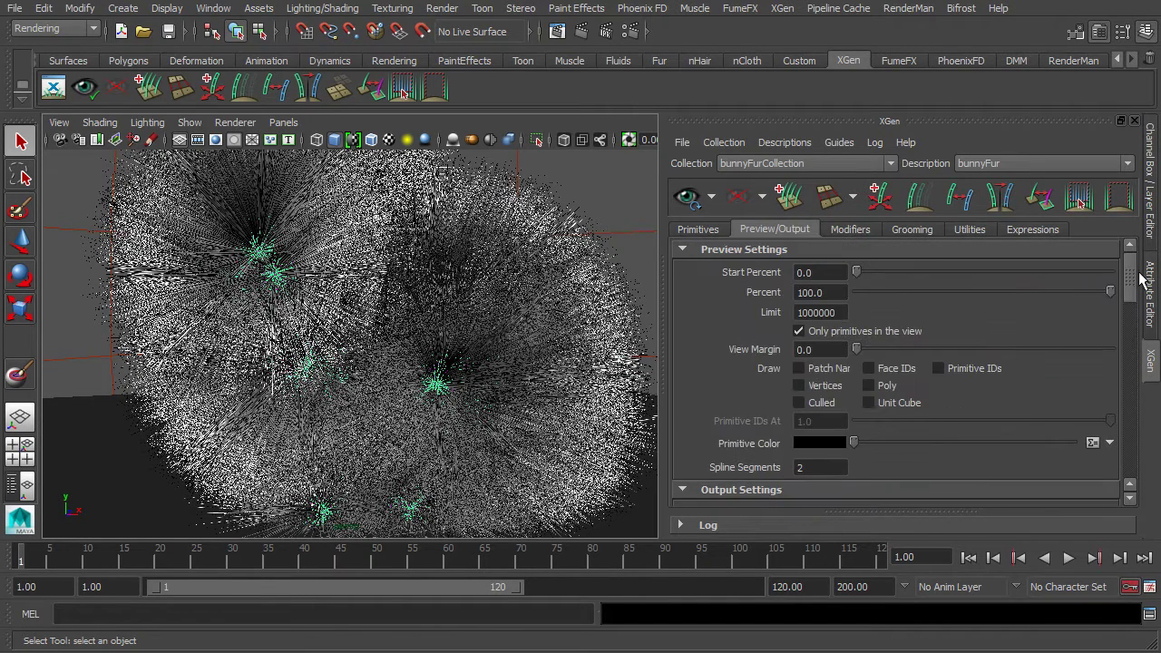
- Set the preview Percent to 10, regenerate the preview and orbit in on the bunny's side
{"action": "left_click", "coordinate": [880, 299]}
{"action": "left_click", "coordinate": [881, 299]}
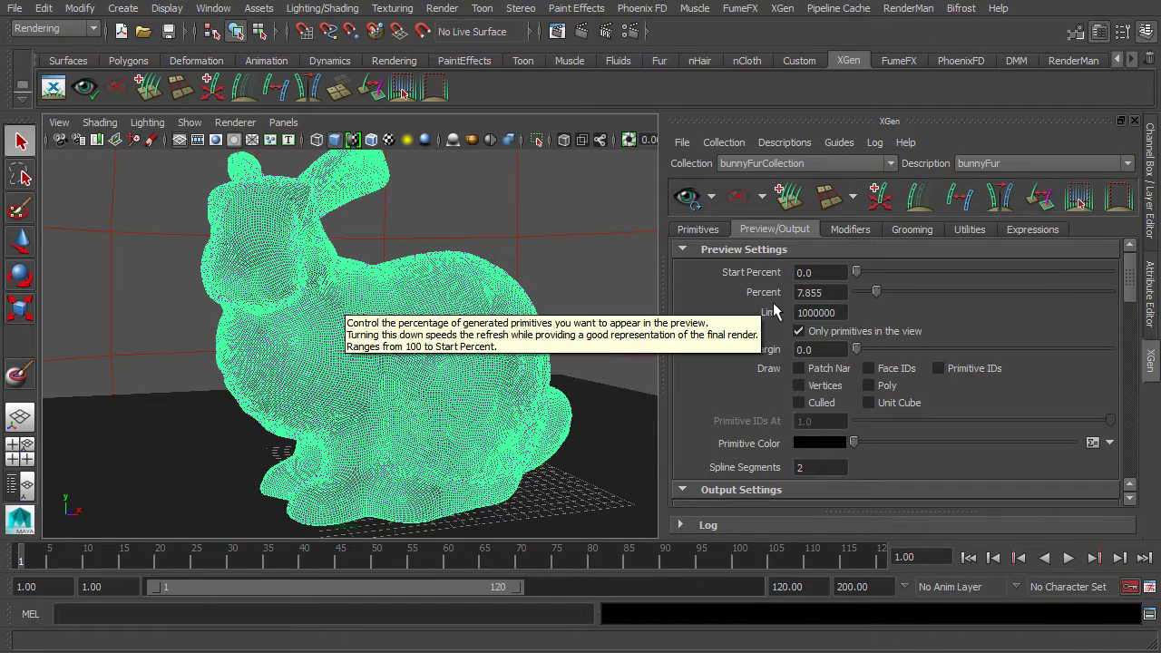
{"action": "left_click_drag", "start_coordinate": [834, 294], "coordinate": [770, 289]}
{"action": "type", "text": "10"}
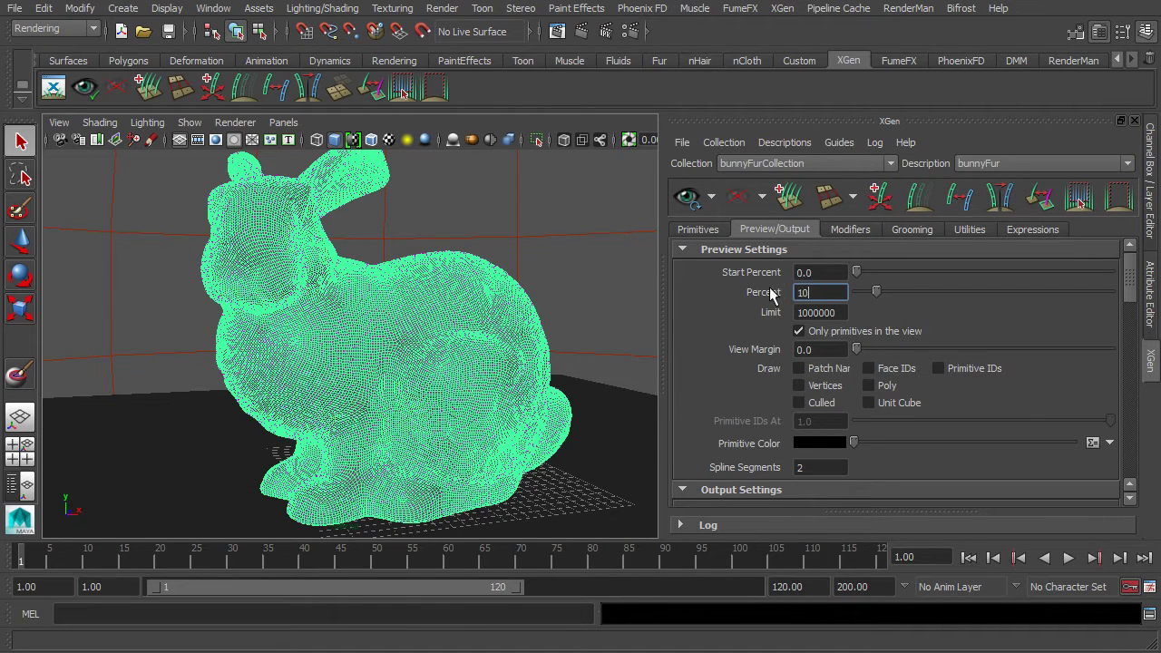
{"action": "key", "text": "Return"}
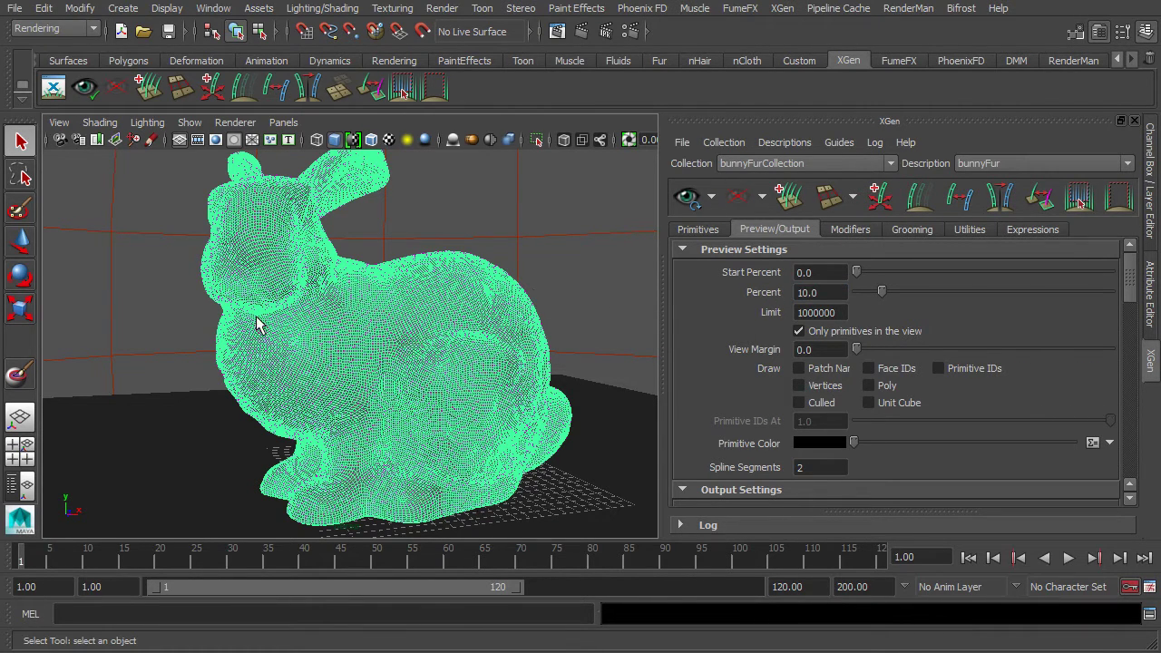
{"action": "left_click", "coordinate": [701, 208]}
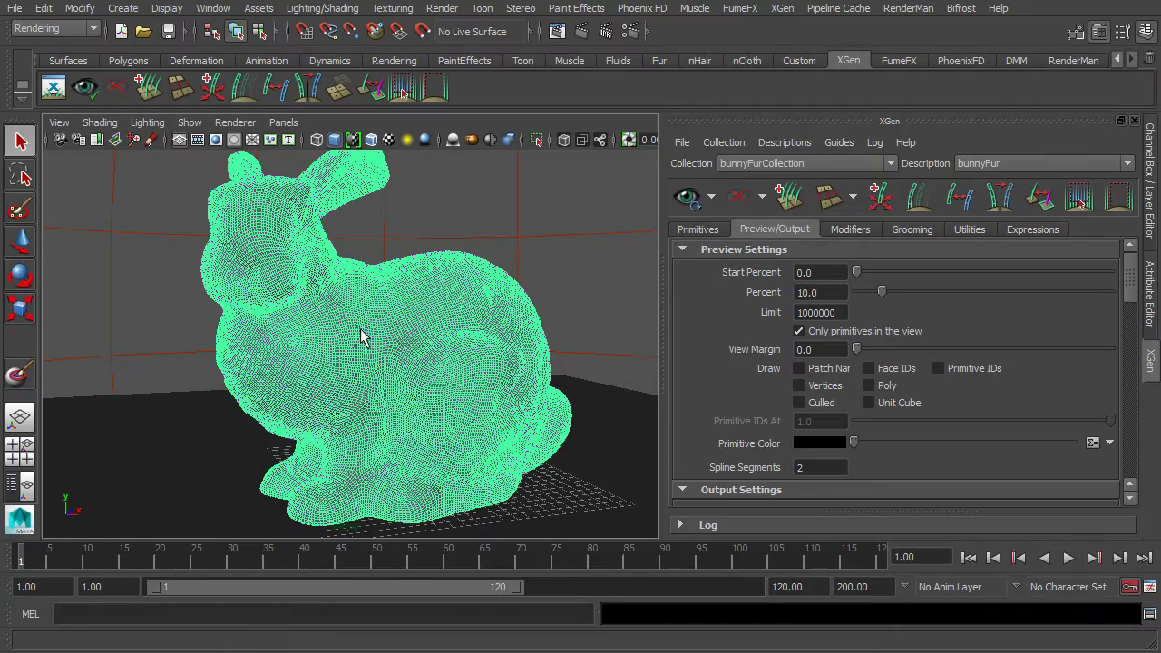
{"action": "left_click_drag", "start_coordinate": [376, 350], "coordinate": [375, 339], "text": "alt"}
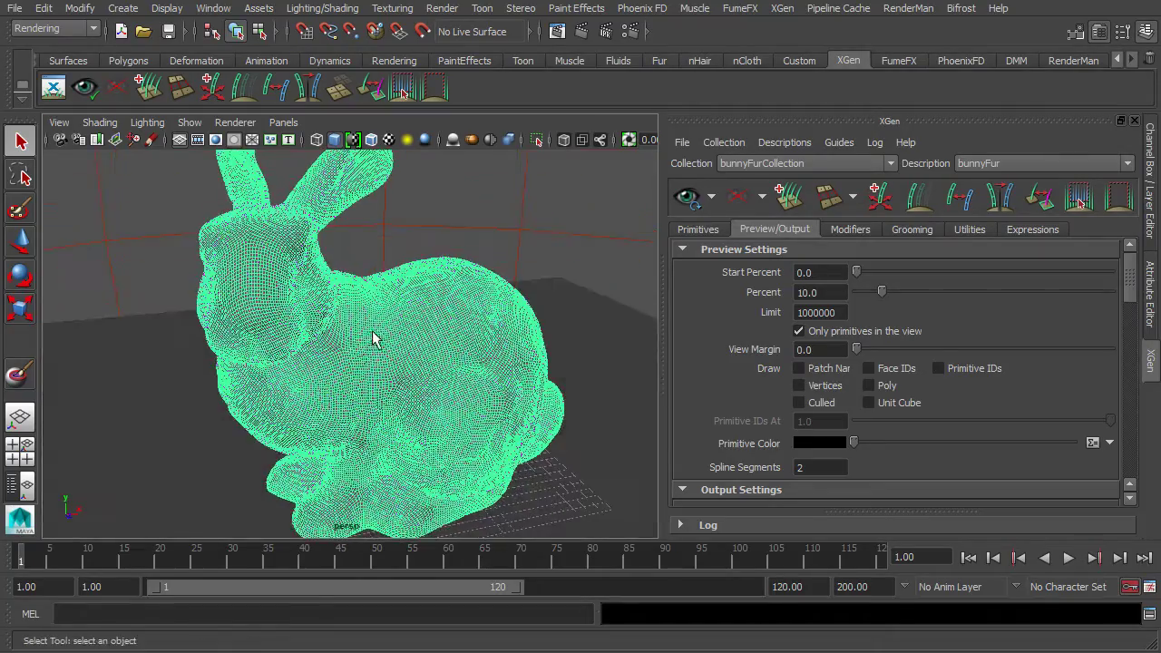
{"action": "right_click_drag", "start_coordinate": [375, 339], "coordinate": [312, 337], "text": "alt"}
{"action": "mouse_move", "coordinate": [311, 336]}
{"action": "left_mouse_down", "text": "alt"}
{"action": "mouse_move", "coordinate": [270, 324]}
{"action": "mouse_move", "coordinate": [293, 318]}
{"action": "mouse_move", "coordinate": [371, 363]}
{"action": "mouse_move", "coordinate": [409, 361]}
{"action": "left_mouse_up", "text": "alt"}
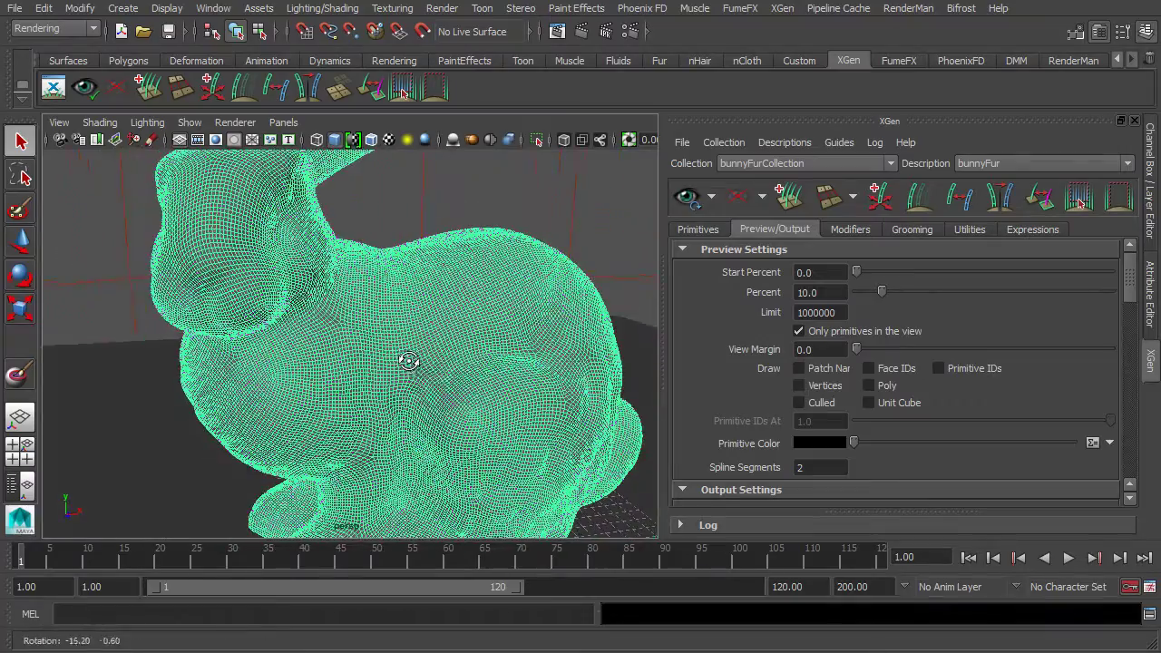
- Change the preview Percent to 20
{"action": "left_click", "coordinate": [842, 293]}
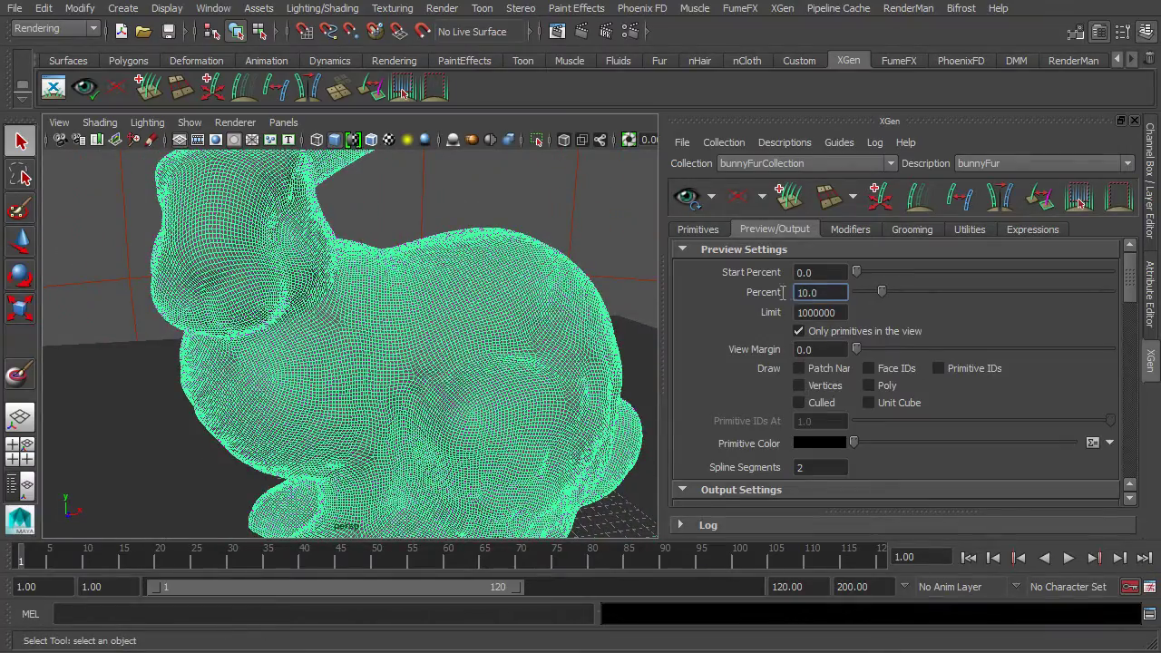
{"action": "left_click_drag", "start_coordinate": [825, 295], "coordinate": [756, 291]}
{"action": "type", "text": "20"}
{"action": "key", "text": "Return"}
- Start a RenderMan render of the bunny, stop it, and hide the render window
{"action": "left_click", "coordinate": [910, 8]}
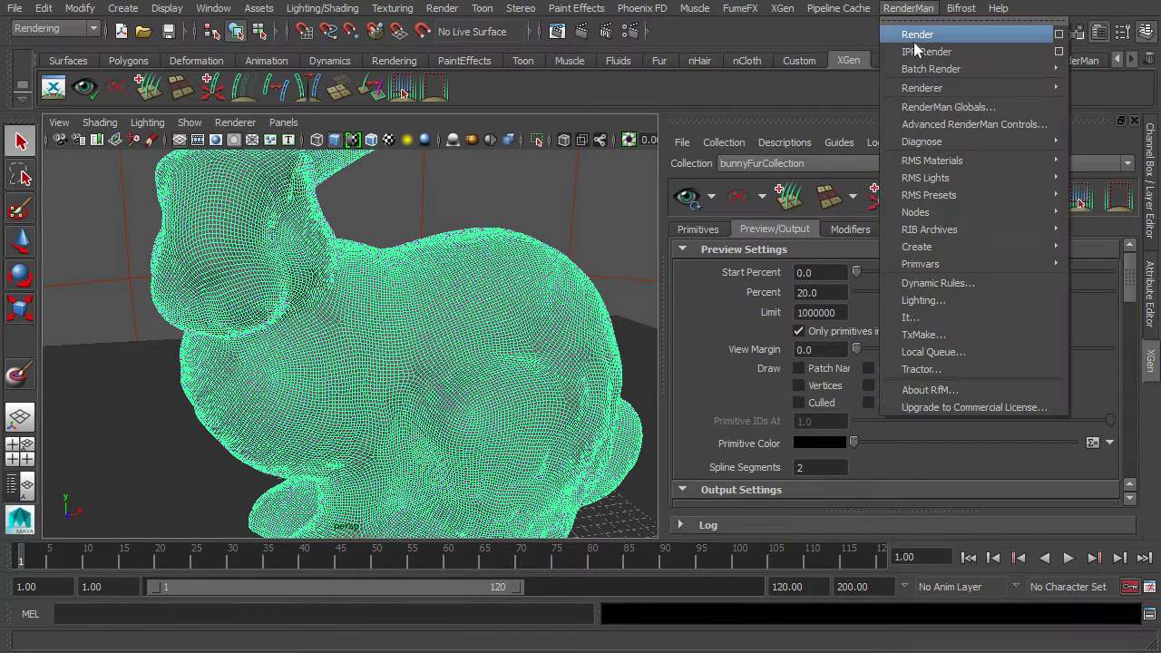
{"action": "left_click", "coordinate": [915, 40]}
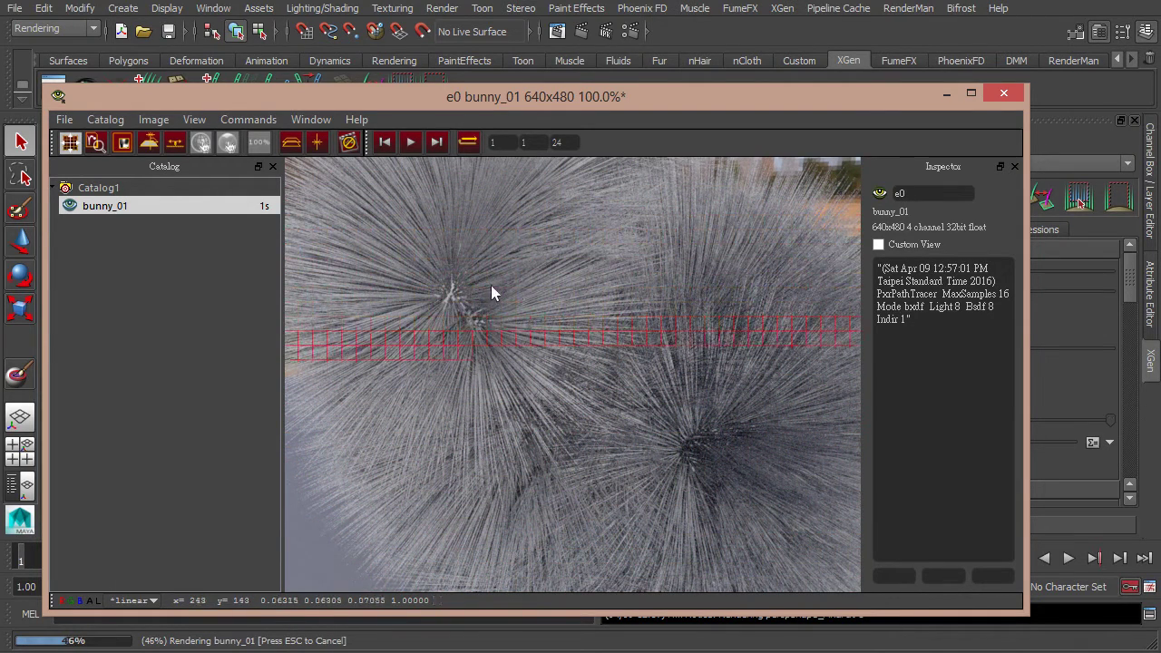
{"action": "key", "text": "Escape"}
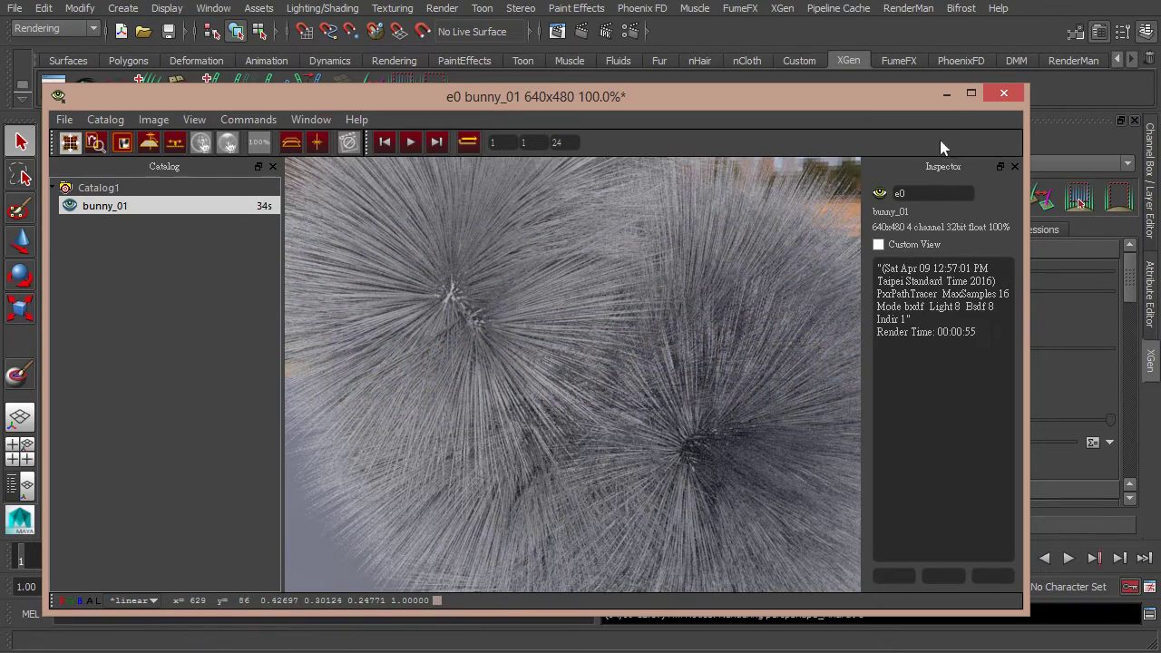
{"action": "left_click", "coordinate": [944, 98]}
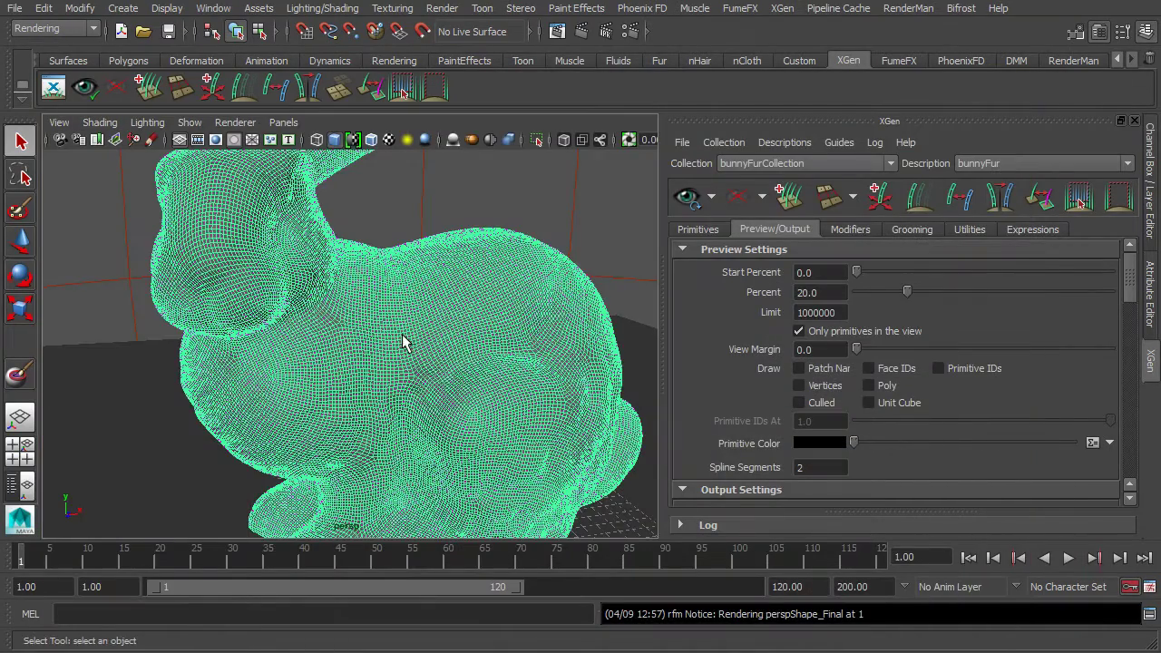
- Orbit the bunny, review the fur render again, then hide it to show the scene
{"action": "mouse_move", "coordinate": [407, 339]}
{"action": "left_mouse_down", "text": "alt"}
{"action": "mouse_move", "coordinate": [386, 342]}
{"action": "mouse_move", "coordinate": [403, 336]}
{"action": "mouse_move", "coordinate": [418, 351]}
{"action": "left_mouse_up", "text": "alt"}
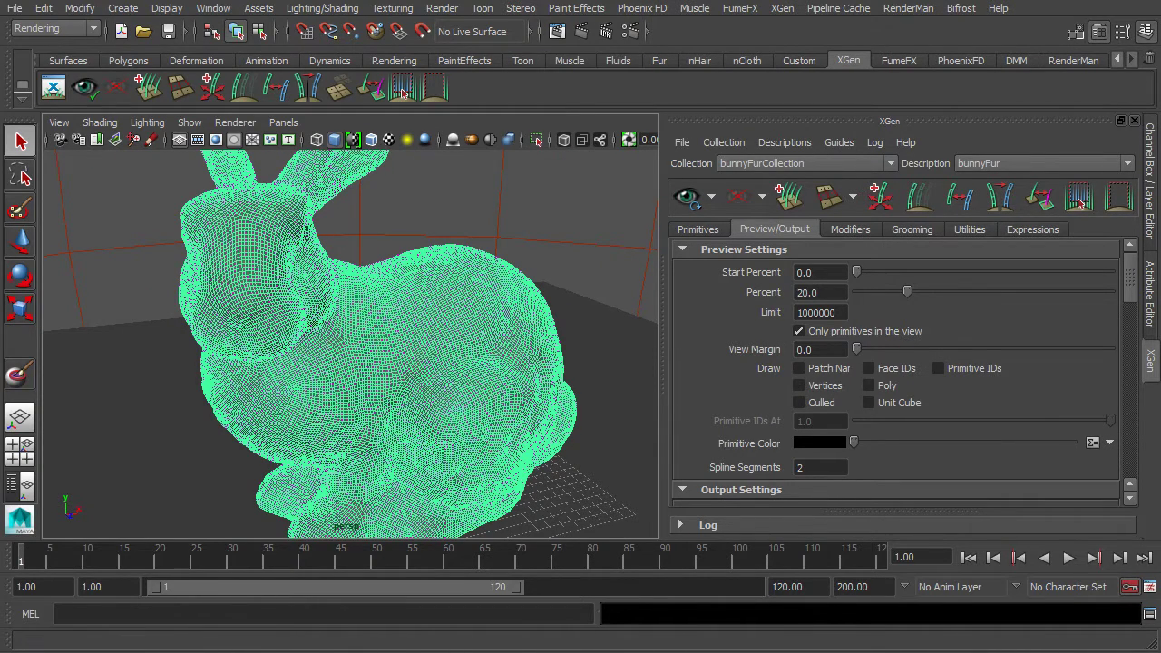
{"action": "left_click", "coordinate": [402, 91]}
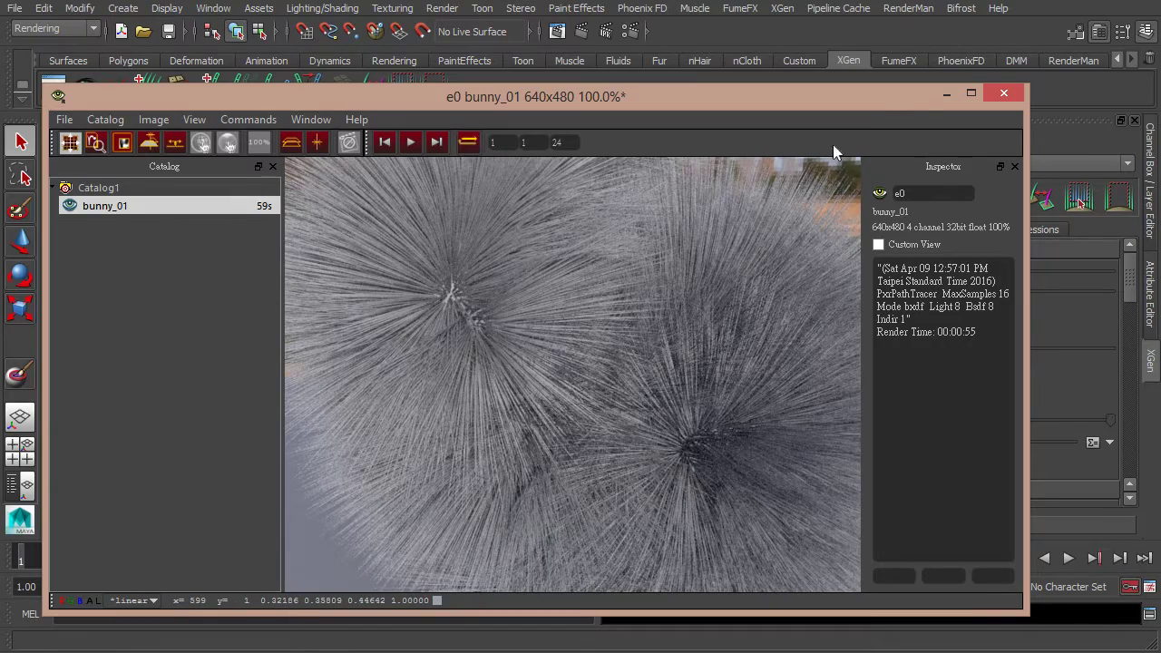
{"action": "left_click", "coordinate": [946, 94]}
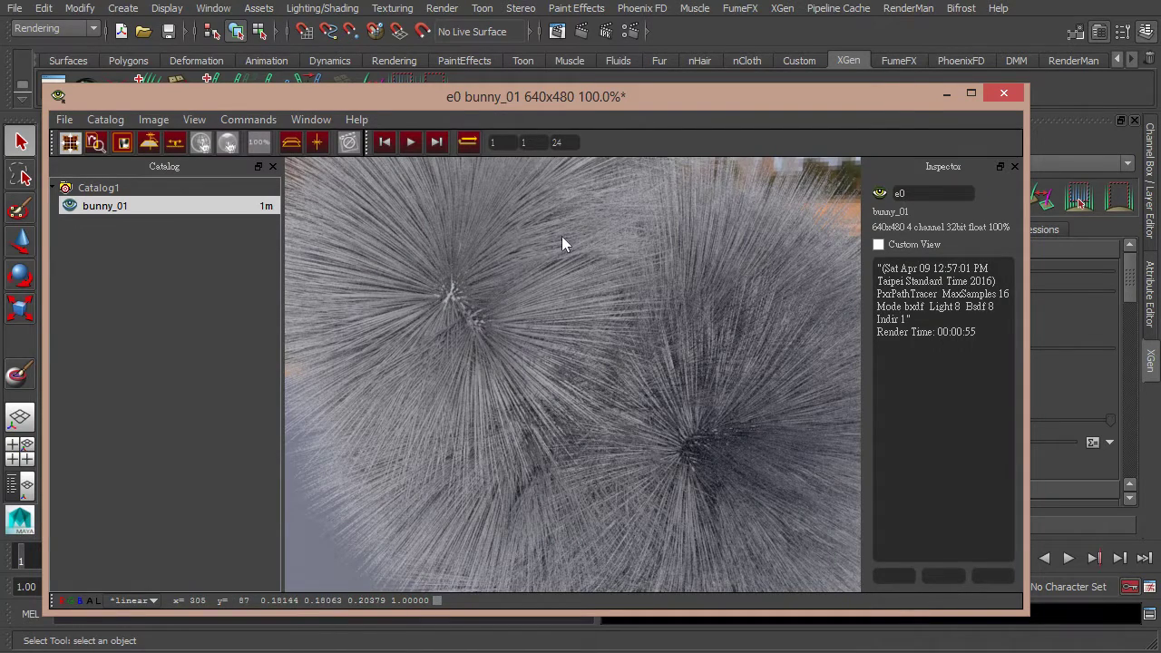
{"action": "left_click", "coordinate": [946, 94]}
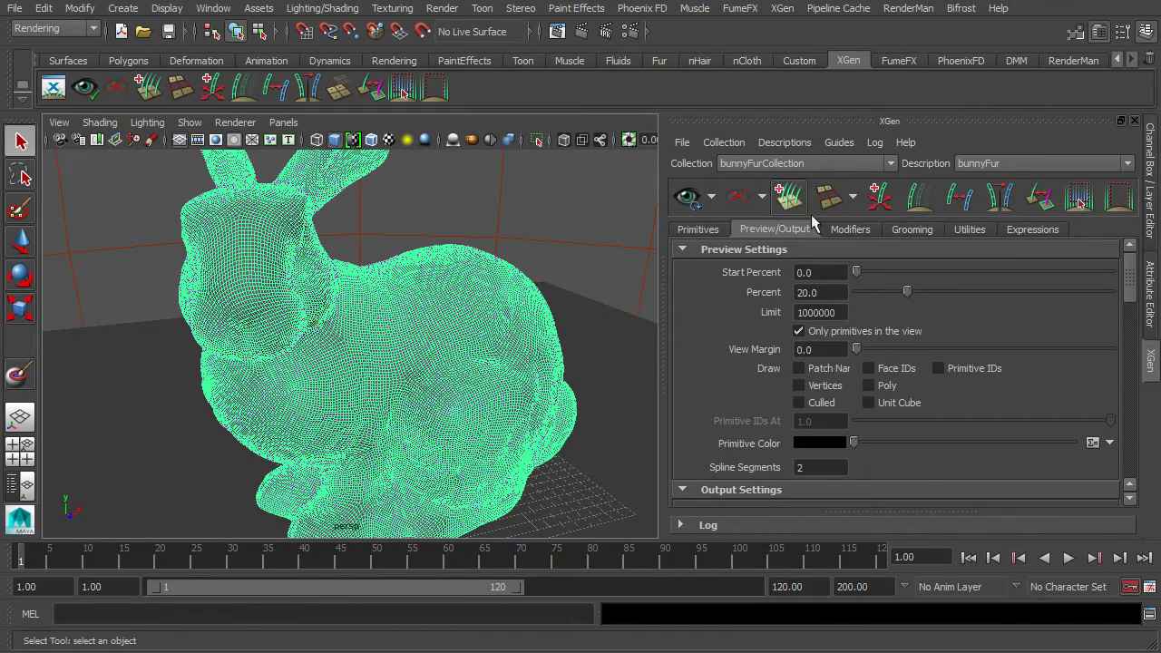
- Set the bunnyFur Output Settings Renderer to RenderMan and scroll down to RenderMan Settings
{"action": "left_click_drag", "start_coordinate": [1130, 290], "coordinate": [1143, 337]}
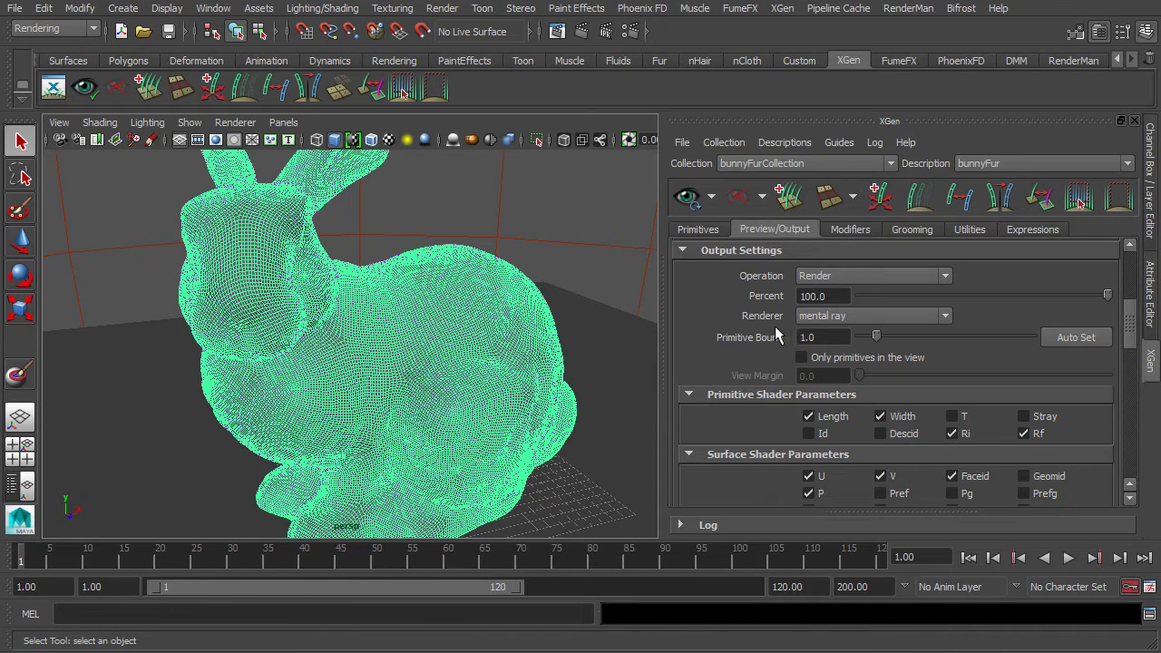
{"action": "left_click", "coordinate": [840, 325]}
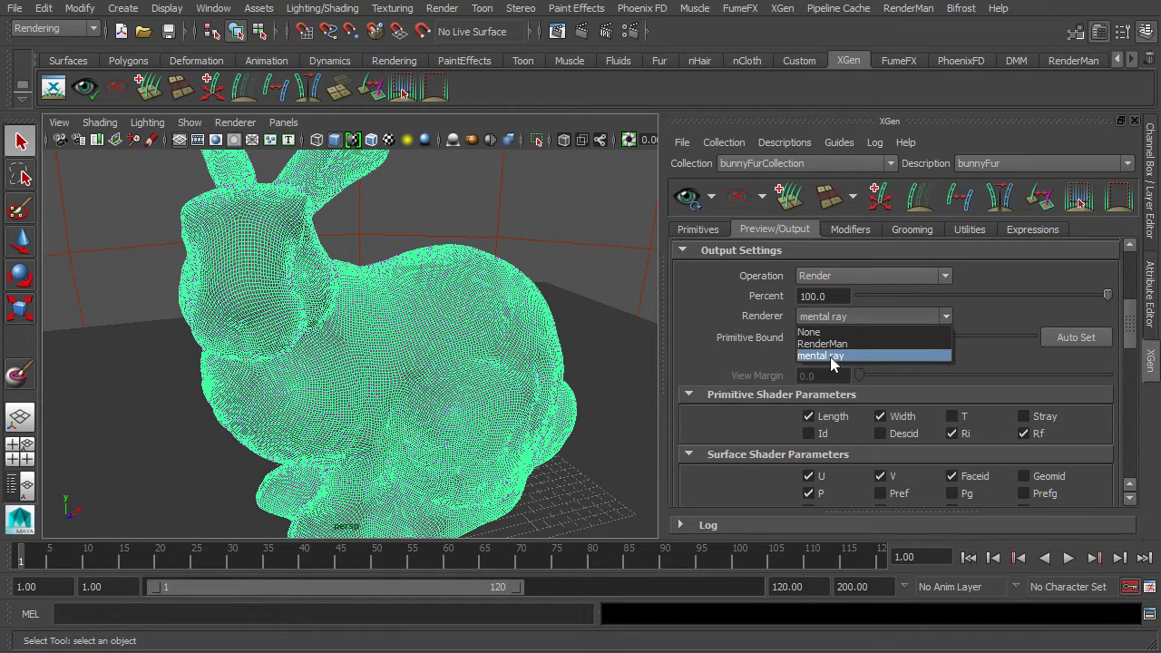
{"action": "left_click", "coordinate": [835, 344]}
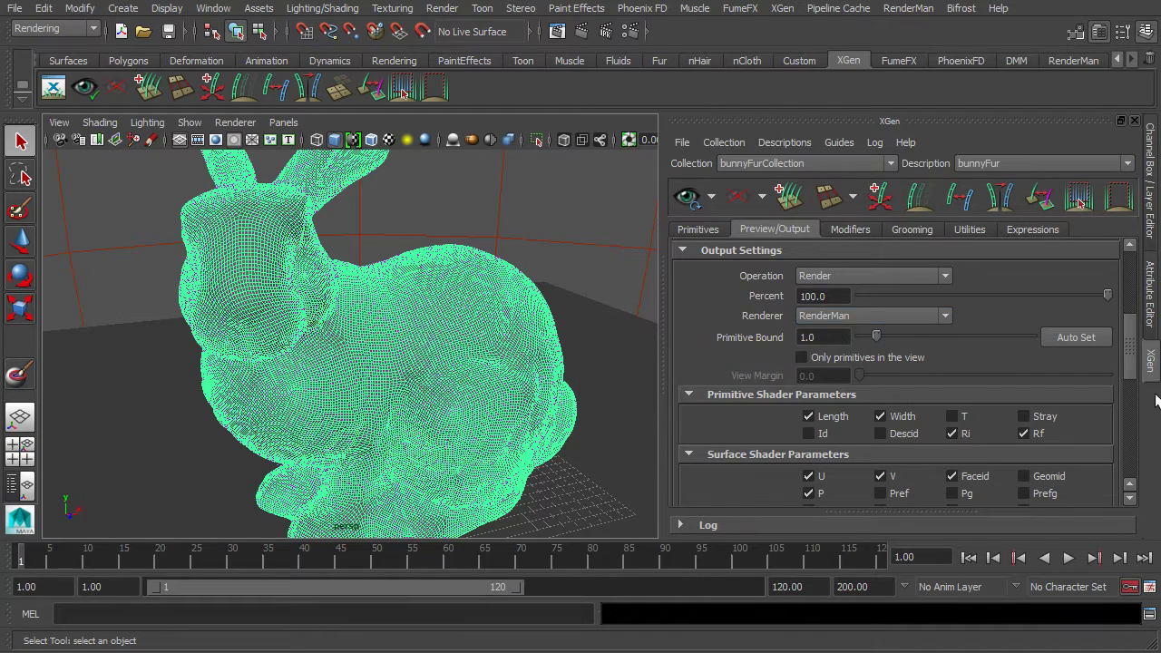
{"action": "left_click_drag", "start_coordinate": [1146, 366], "coordinate": [1146, 445]}
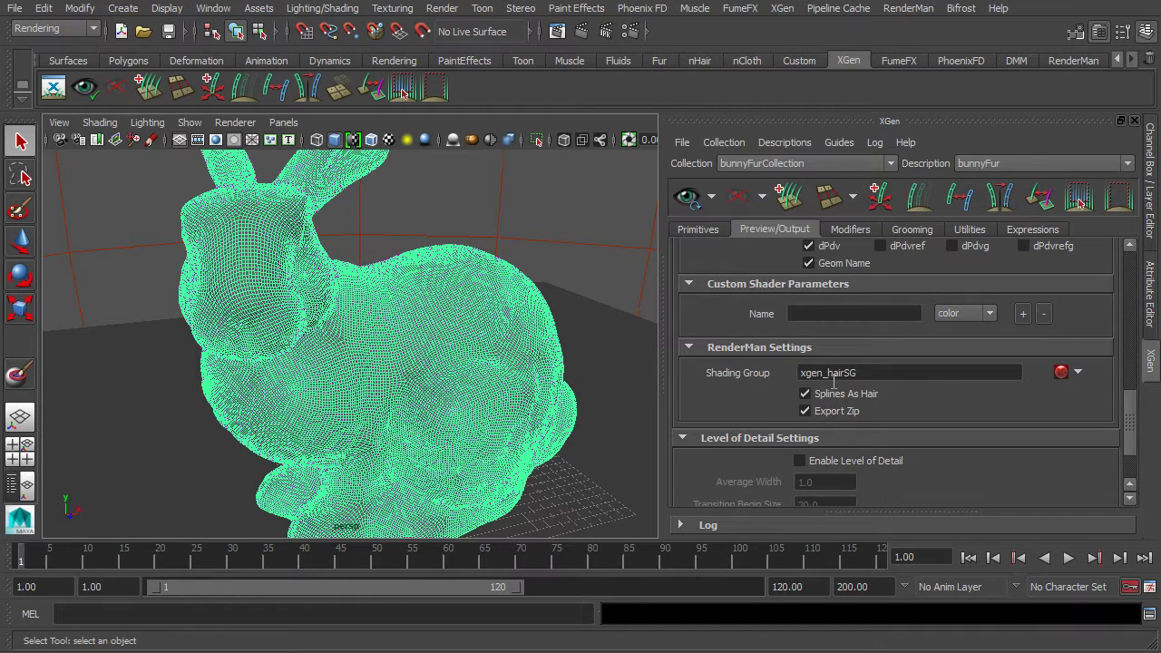
- Create and assign a new PxrMarschnerHair shader as the bunnyFur shading group
{"action": "left_click", "coordinate": [907, 8]}
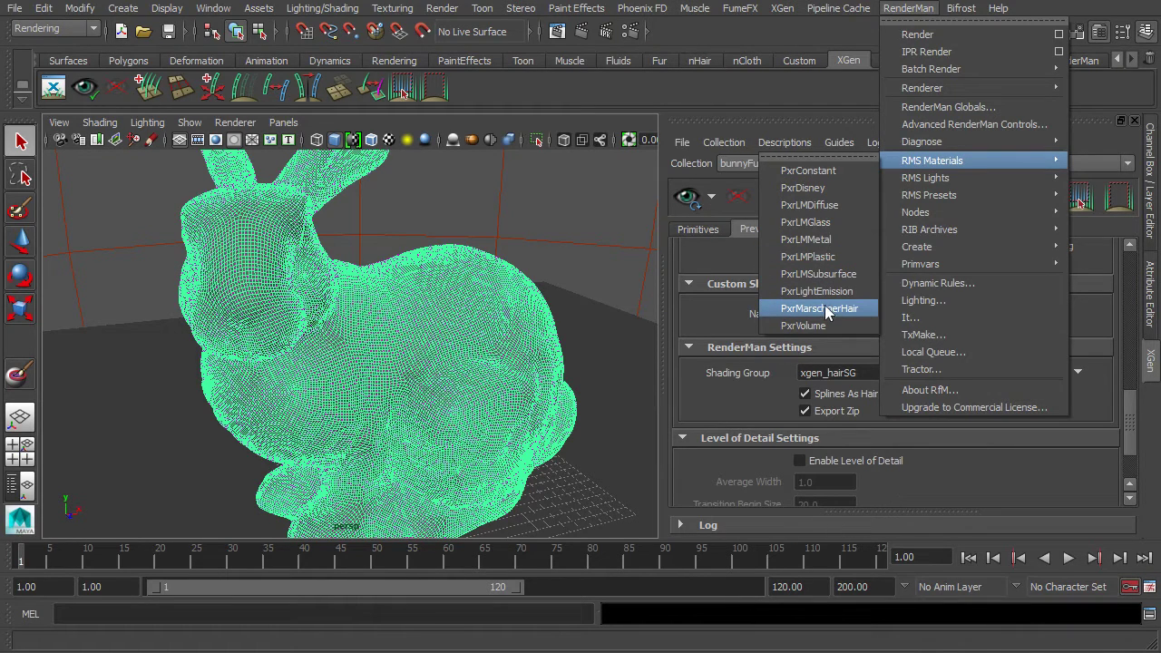
{"action": "mouse_move", "coordinate": [932, 161]}
{"action": "key", "text": "Escape"}
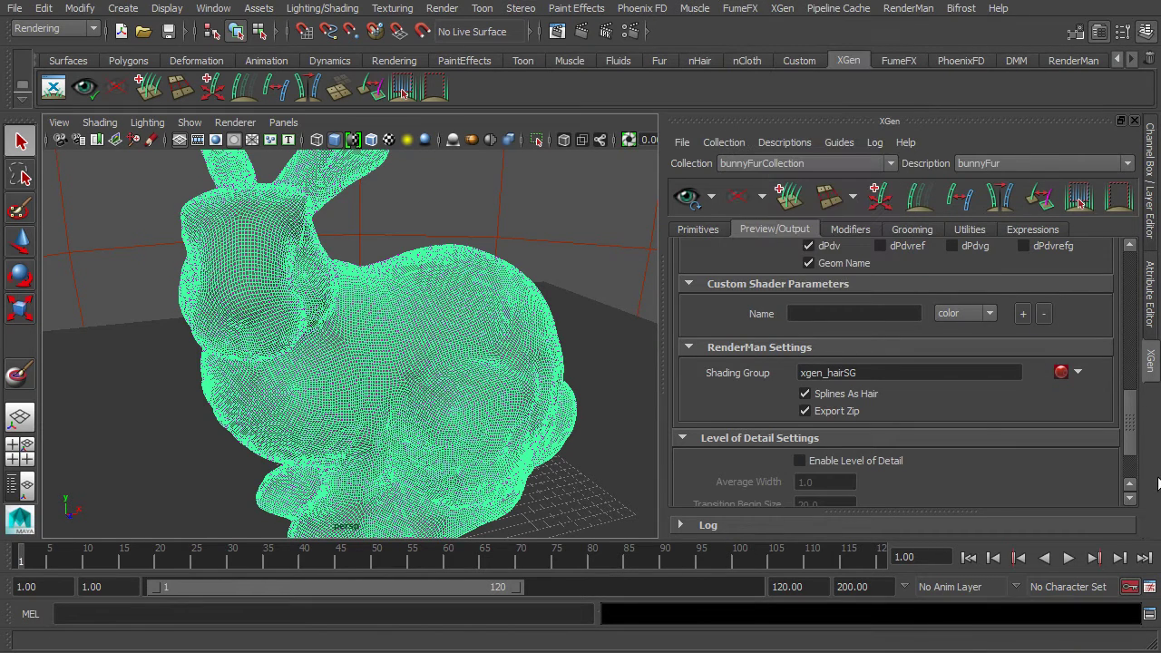
{"action": "left_click", "coordinate": [1089, 380]}
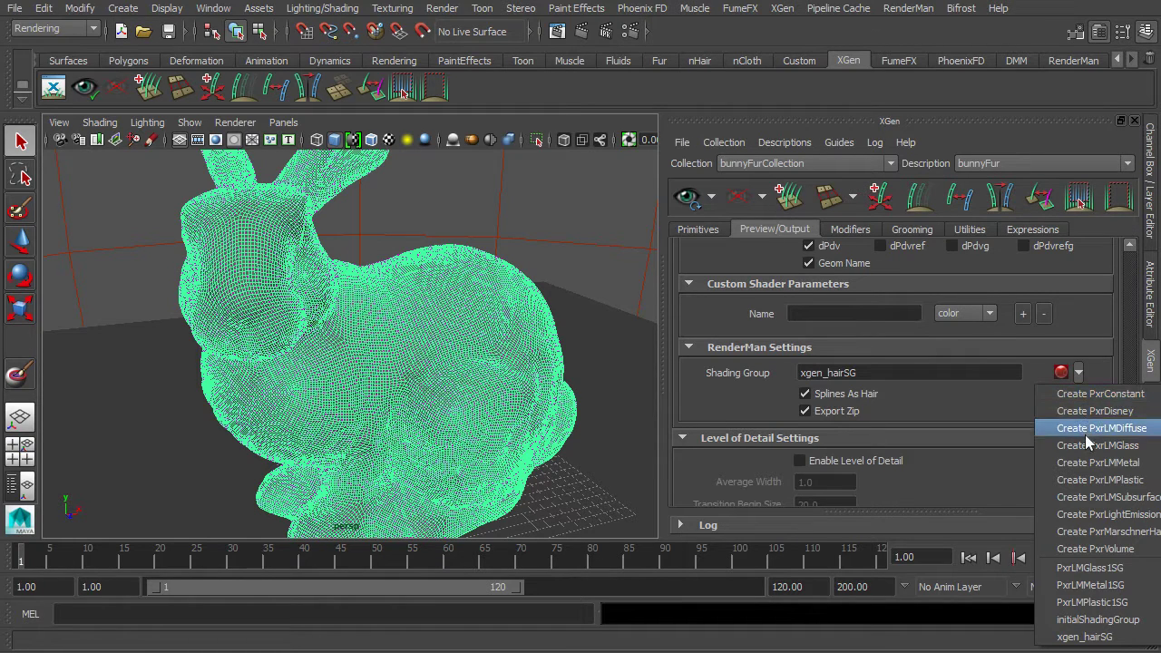
{"action": "left_click", "coordinate": [1093, 532]}
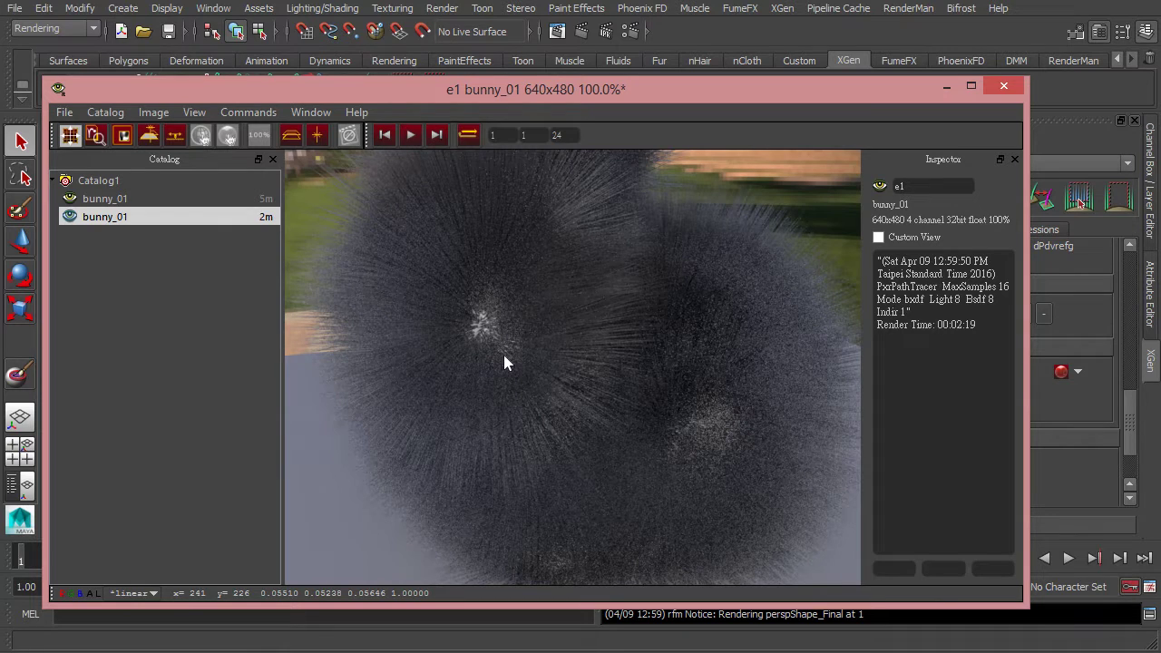
{"action": "left_click", "coordinate": [127, 200]}
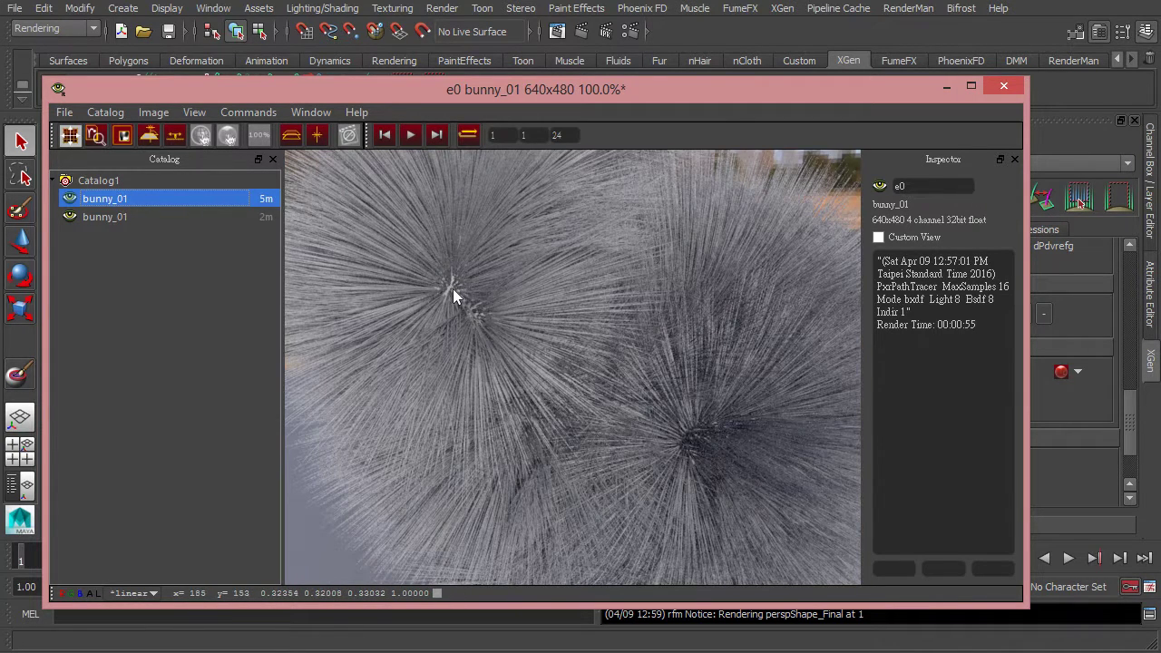
{"action": "left_click", "coordinate": [119, 216]}
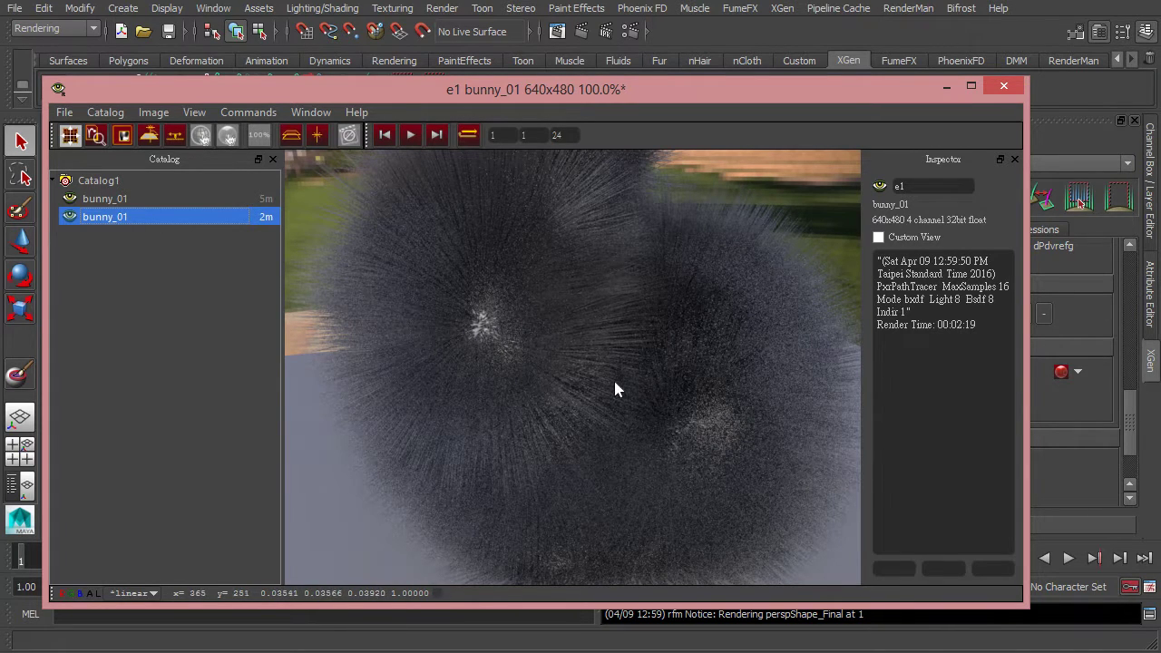
{"action": "left_click", "coordinate": [128, 197]}
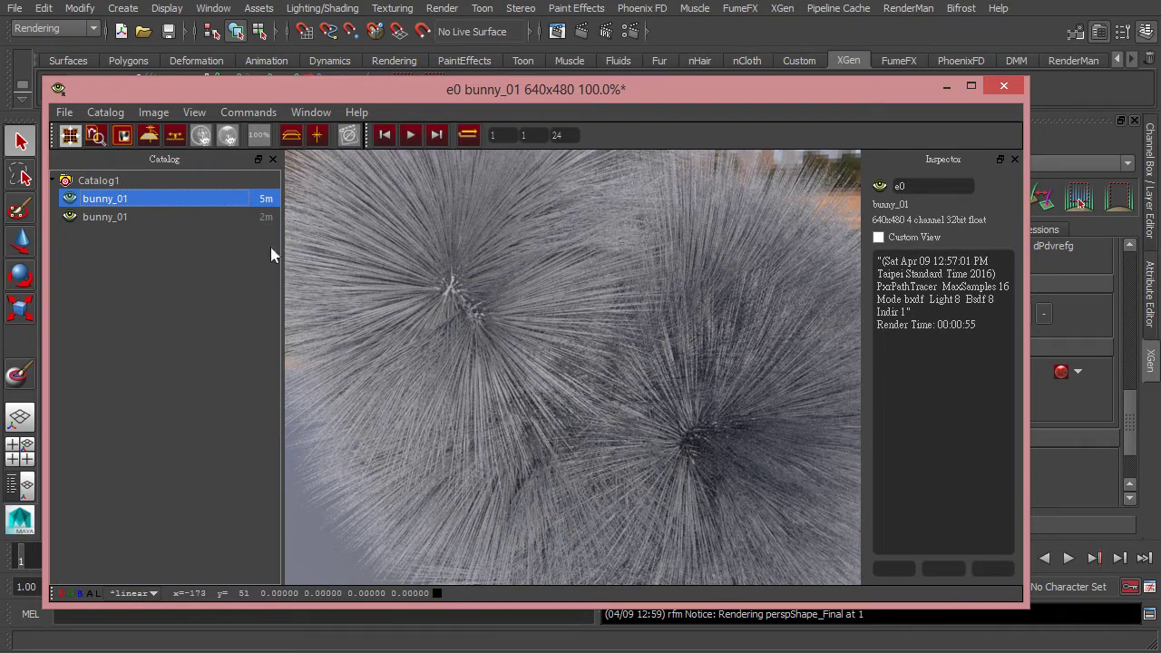
{"action": "left_click", "coordinate": [108, 216]}
{"action": "left_click", "coordinate": [110, 200]}
{"action": "left_click", "coordinate": [113, 212]}
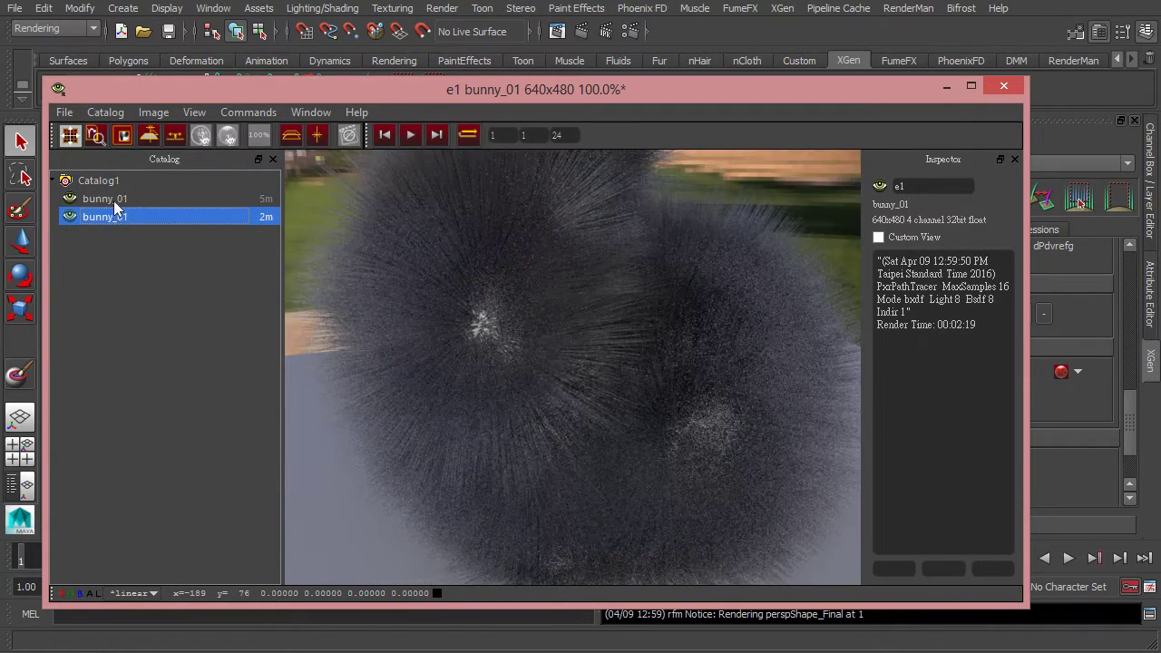
{"action": "left_click", "coordinate": [114, 199]}
{"action": "left_click", "coordinate": [135, 214]}
{"action": "left_click", "coordinate": [947, 88]}
{"action": "right_click_drag", "start_coordinate": [369, 377], "coordinate": [329, 308], "text": "alt"}
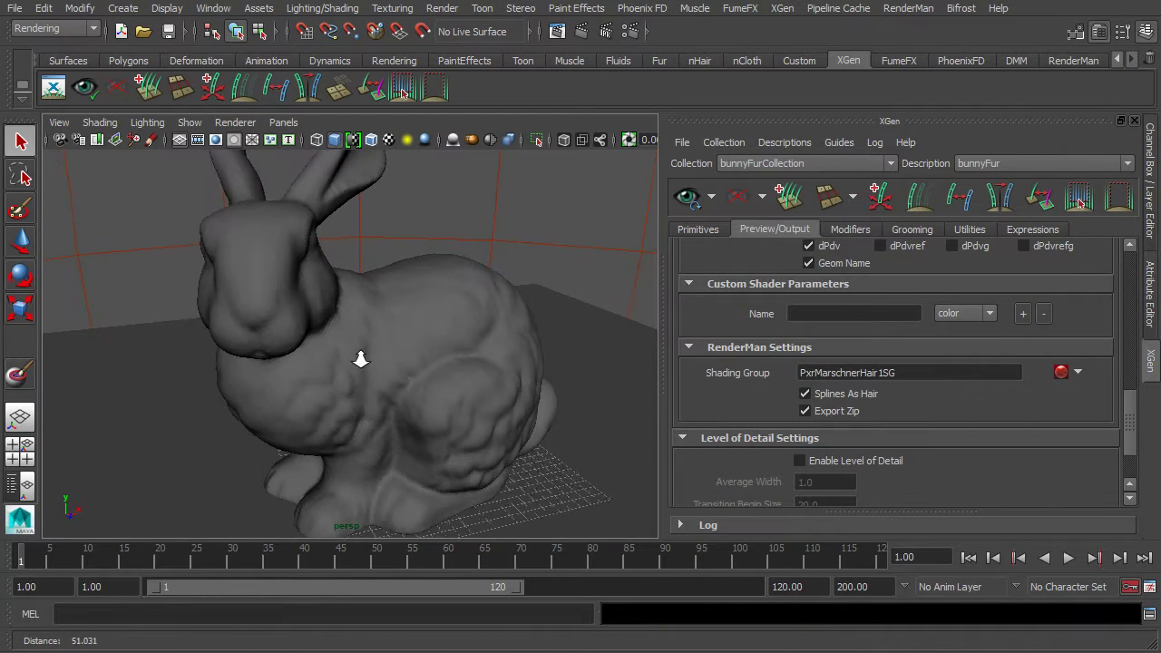
{"action": "mouse_move", "coordinate": [317, 381]}
{"action": "left_mouse_down", "text": "alt"}
{"action": "mouse_move", "coordinate": [363, 384]}
{"action": "mouse_move", "coordinate": [379, 405]}
{"action": "left_mouse_up", "text": "alt"}
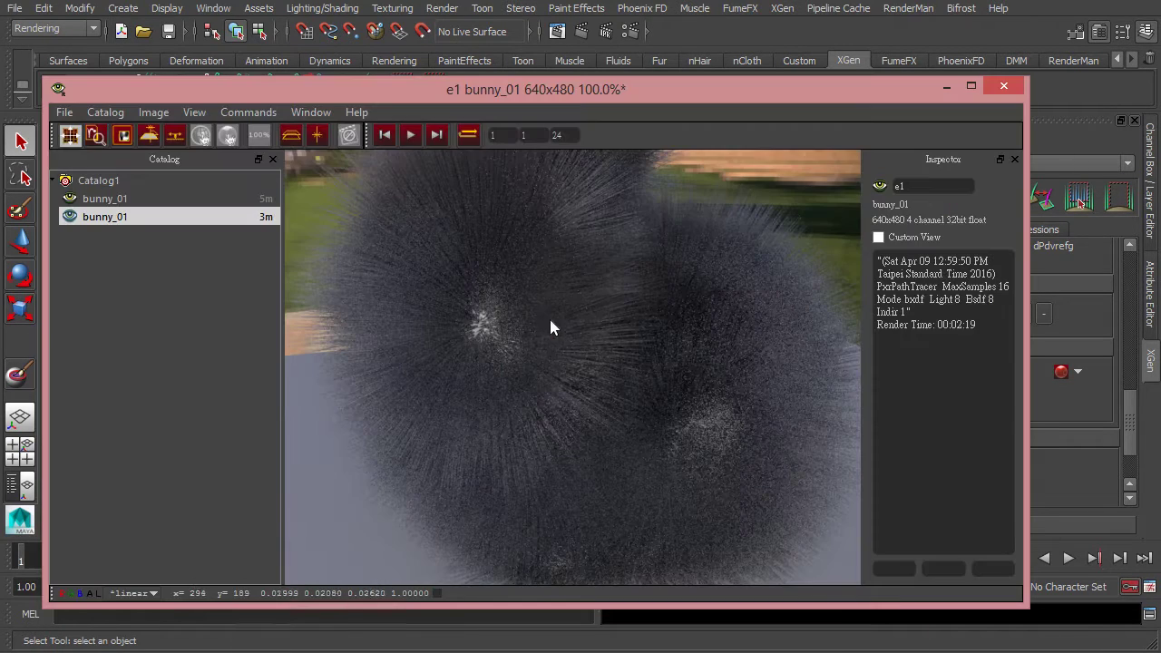
{"action": "left_click_drag", "start_coordinate": [956, 324], "coordinate": [978, 338]}
{"action": "left_click", "coordinate": [948, 85]}
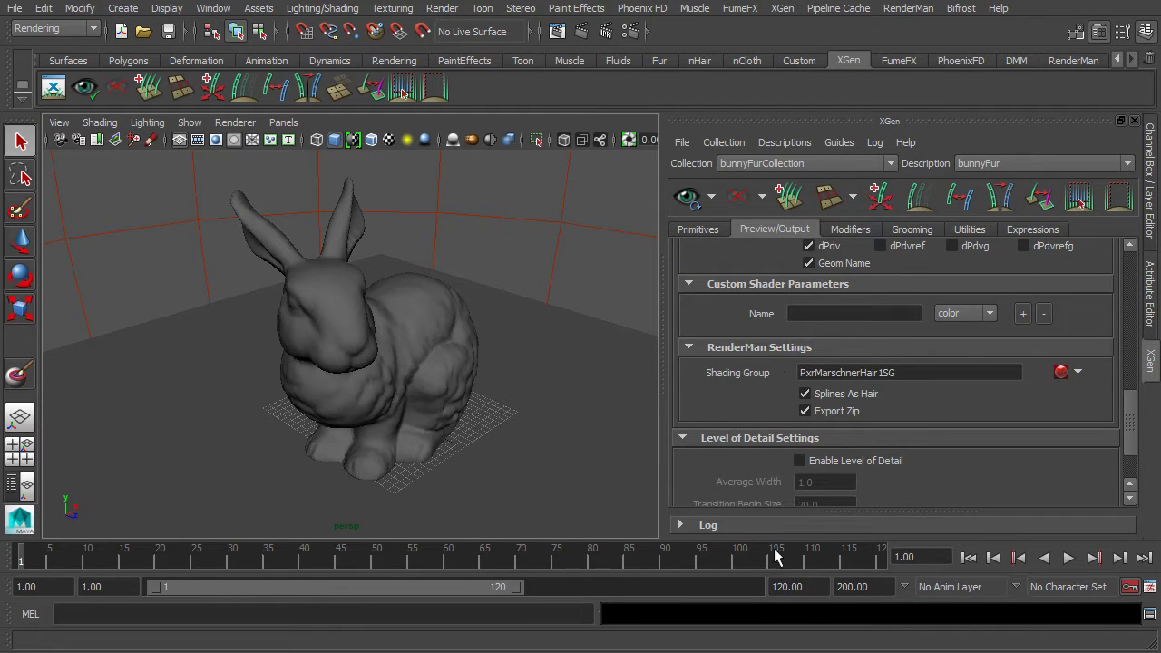
{"action": "left_click", "coordinate": [772, 648]}
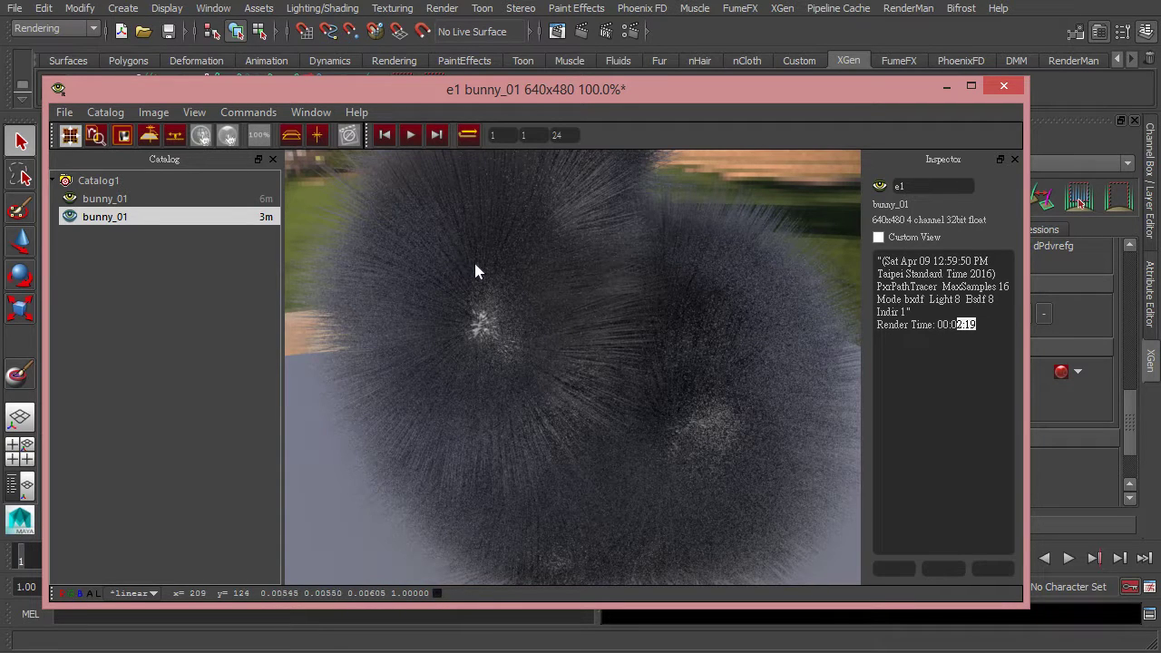
- Back in Preview/Output, set the fur's Primitive Color to red from Color History
{"action": "left_click", "coordinate": [944, 87]}
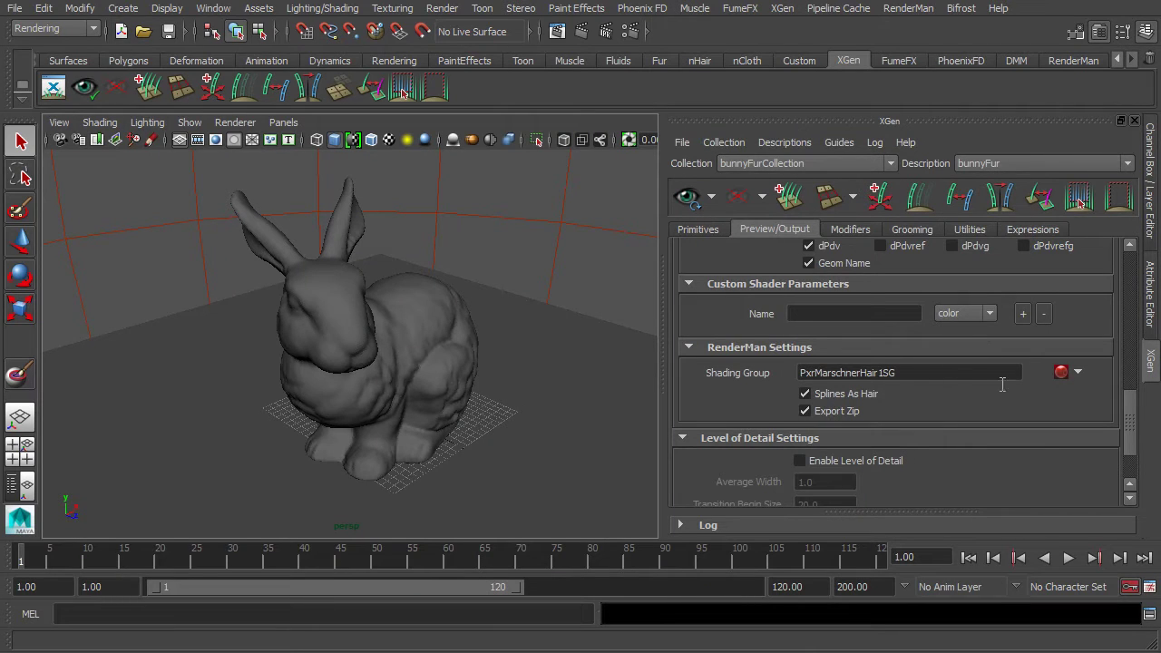
{"action": "left_click_drag", "start_coordinate": [1130, 418], "coordinate": [1140, 311]}
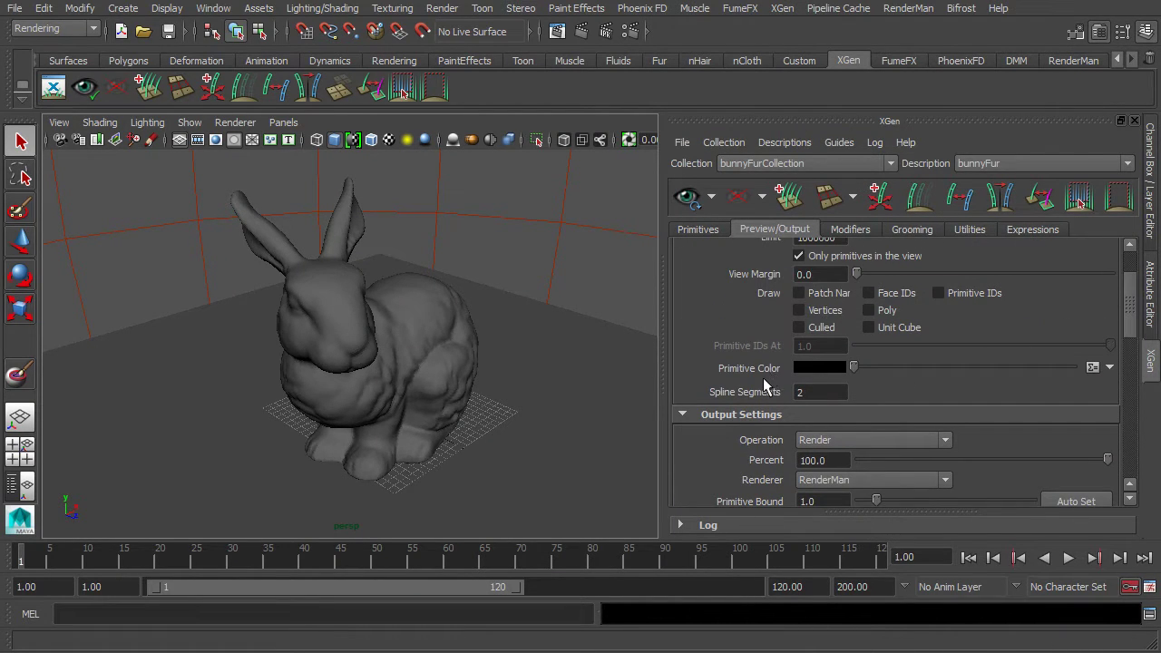
{"action": "left_click", "coordinate": [844, 371]}
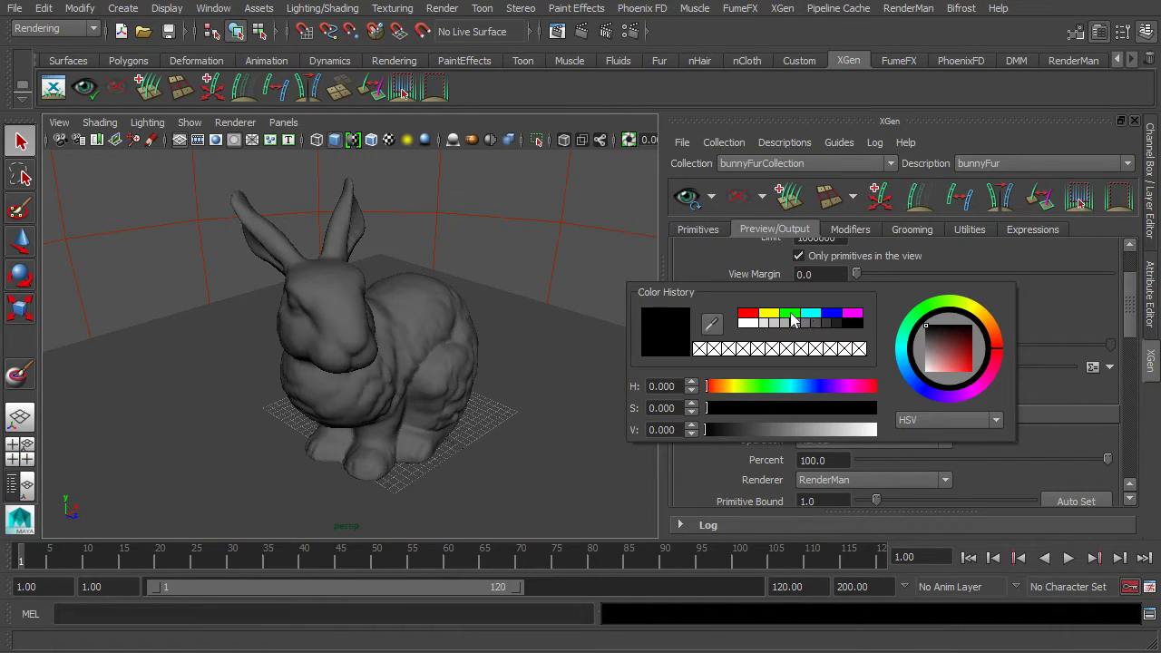
{"action": "left_click", "coordinate": [754, 315]}
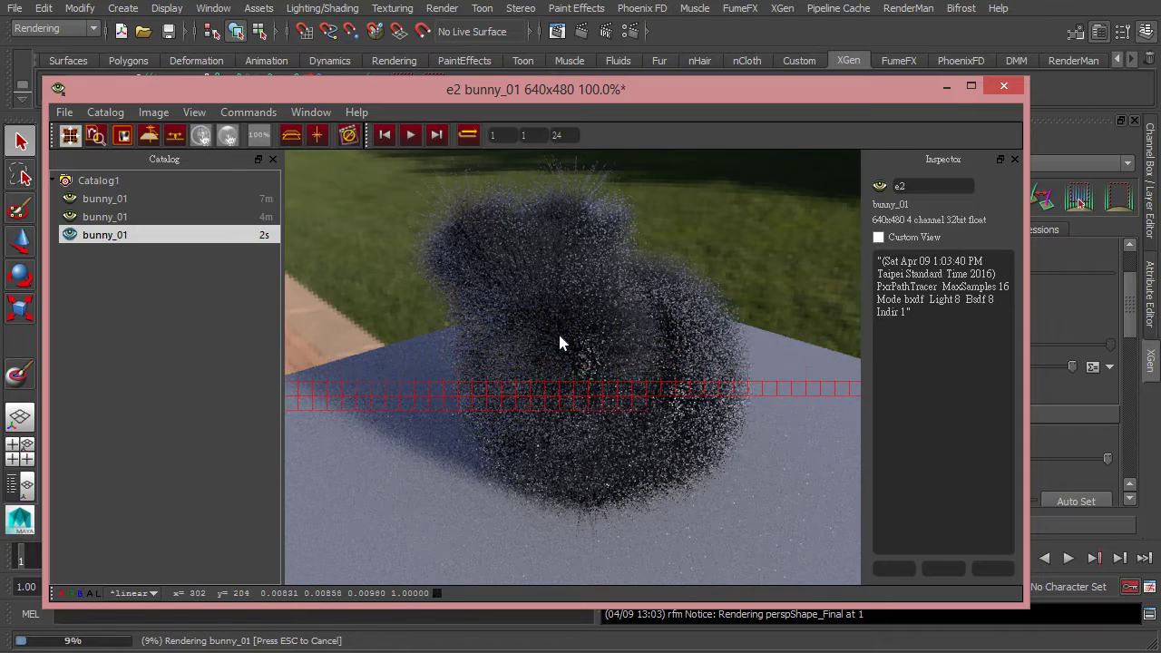
- Check the in-progress render, then return to the fur settings
{"action": "left_click", "coordinate": [947, 89]}
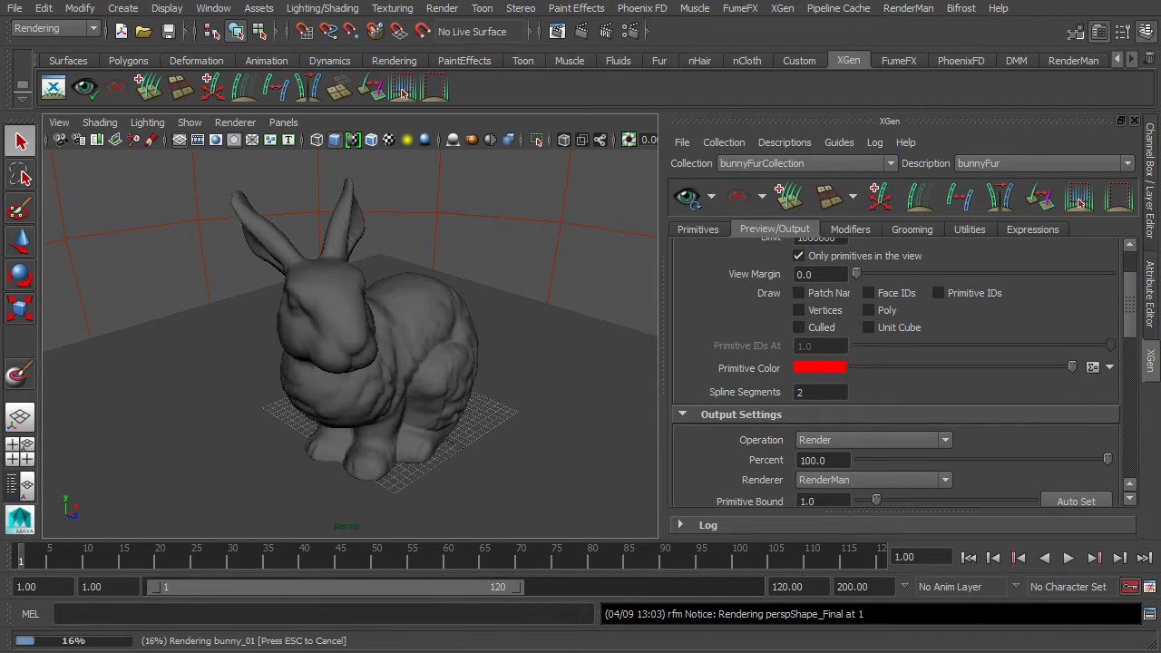
{"action": "key", "text": "alt+Tab"}
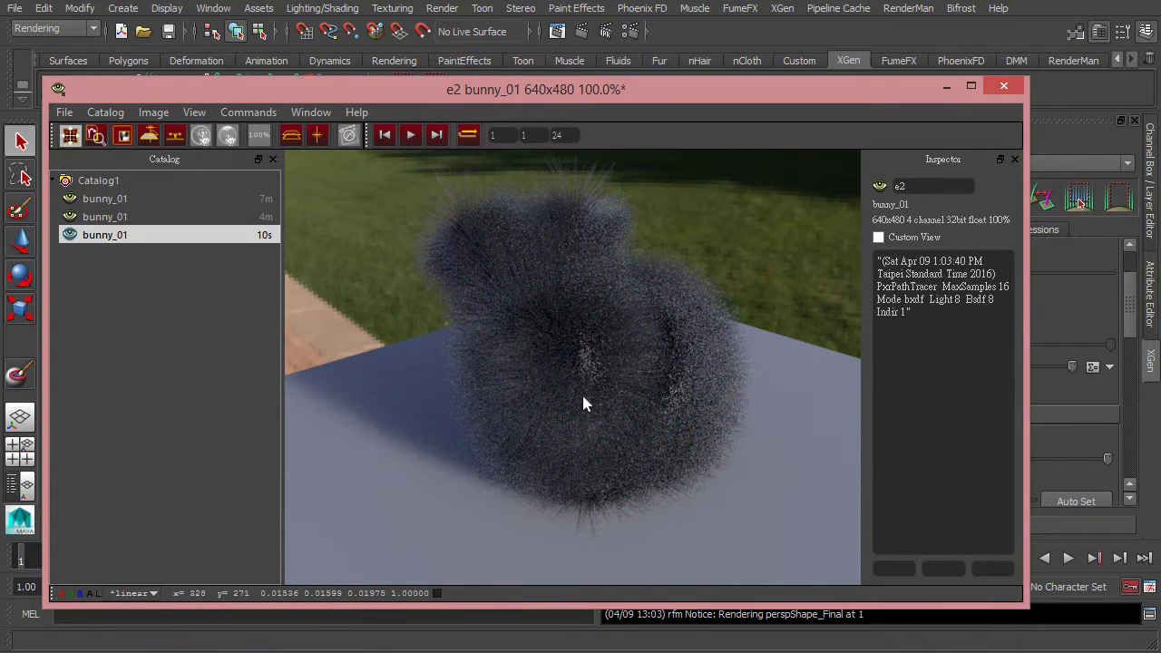
{"action": "left_click", "coordinate": [947, 89]}
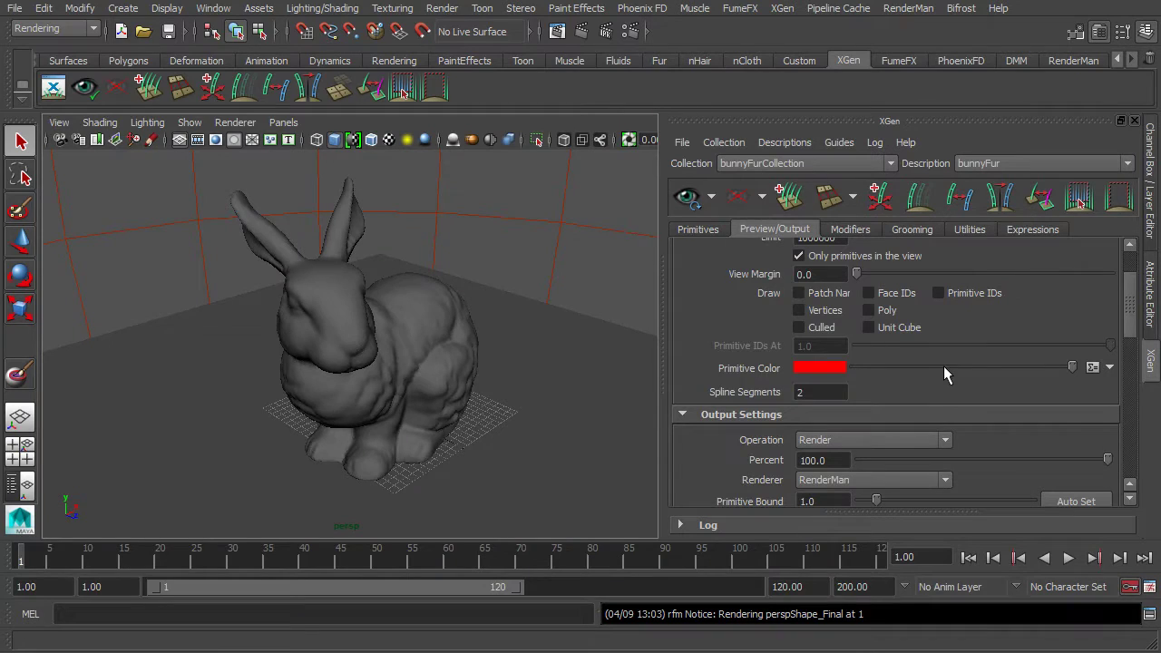
- Set the Primitive Color back to black from Color History
{"action": "left_click", "coordinate": [836, 368]}
{"action": "left_click", "coordinate": [854, 323]}
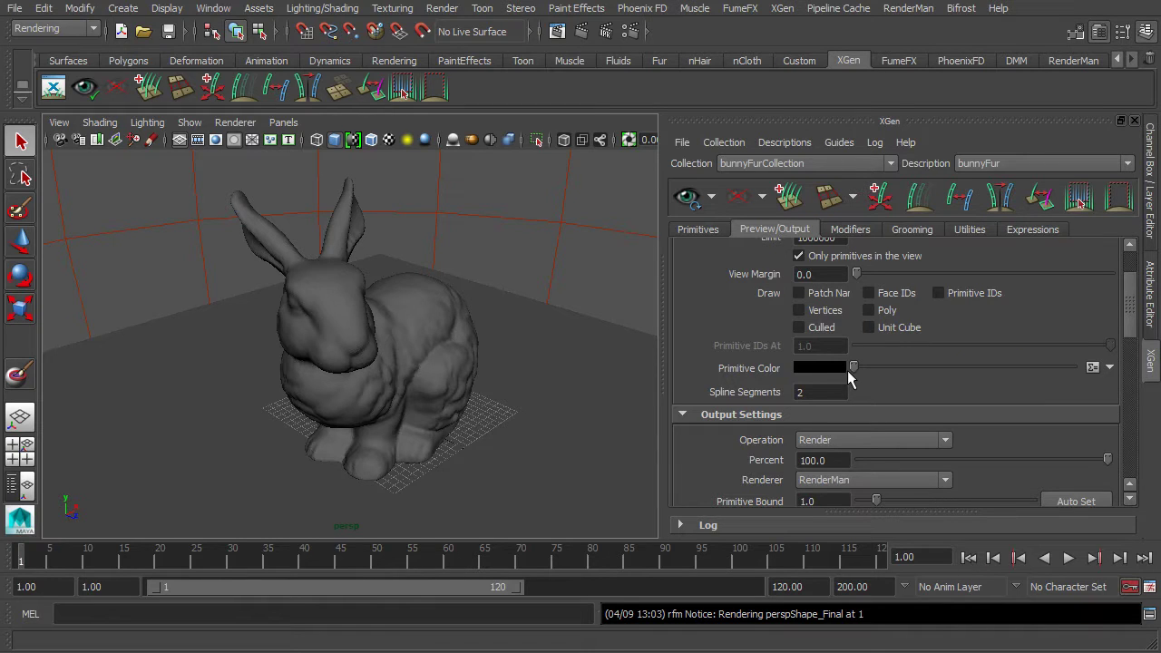
{"action": "scroll", "coordinate": [1134, 390], "scroll_direction": "up", "scroll_amount": 1}
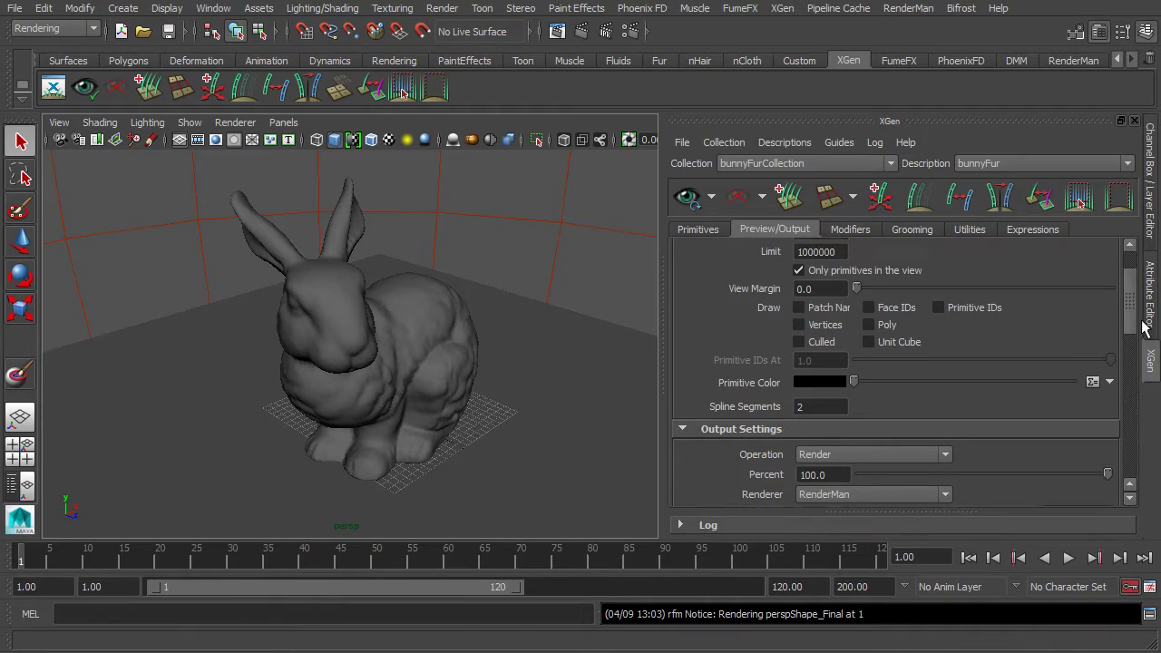
{"action": "scroll", "coordinate": [1143, 332], "scroll_direction": "up", "scroll_amount": 3}
{"action": "scroll", "coordinate": [1145, 309], "scroll_direction": "down", "scroll_amount": 2}
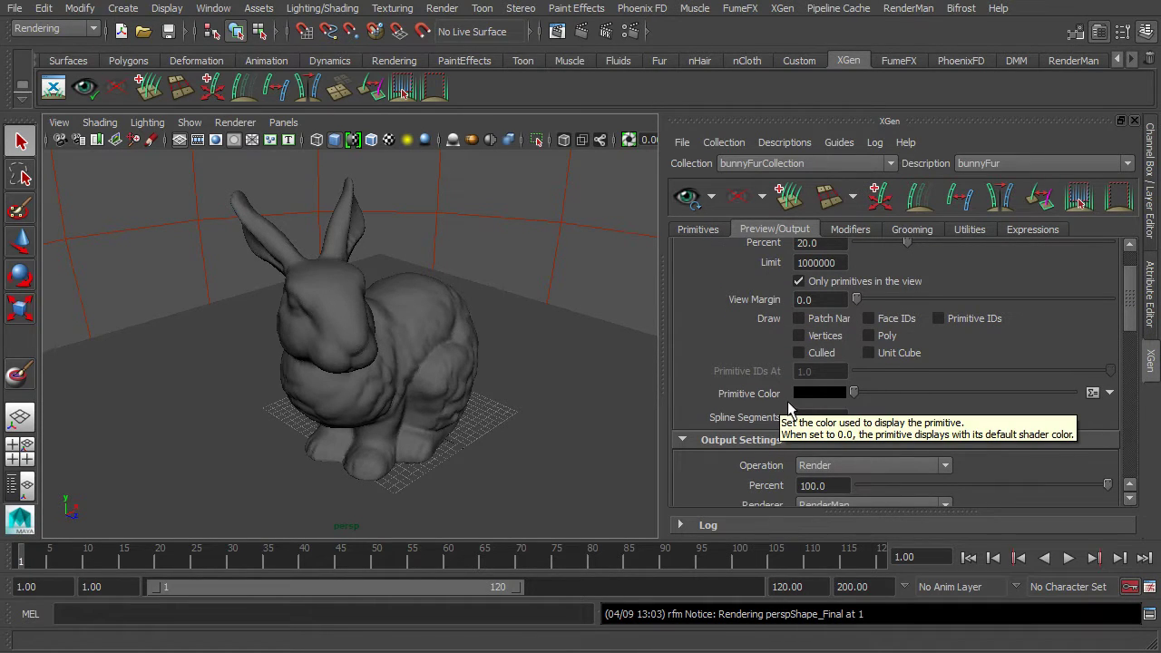
{"action": "left_click", "coordinate": [1116, 397]}
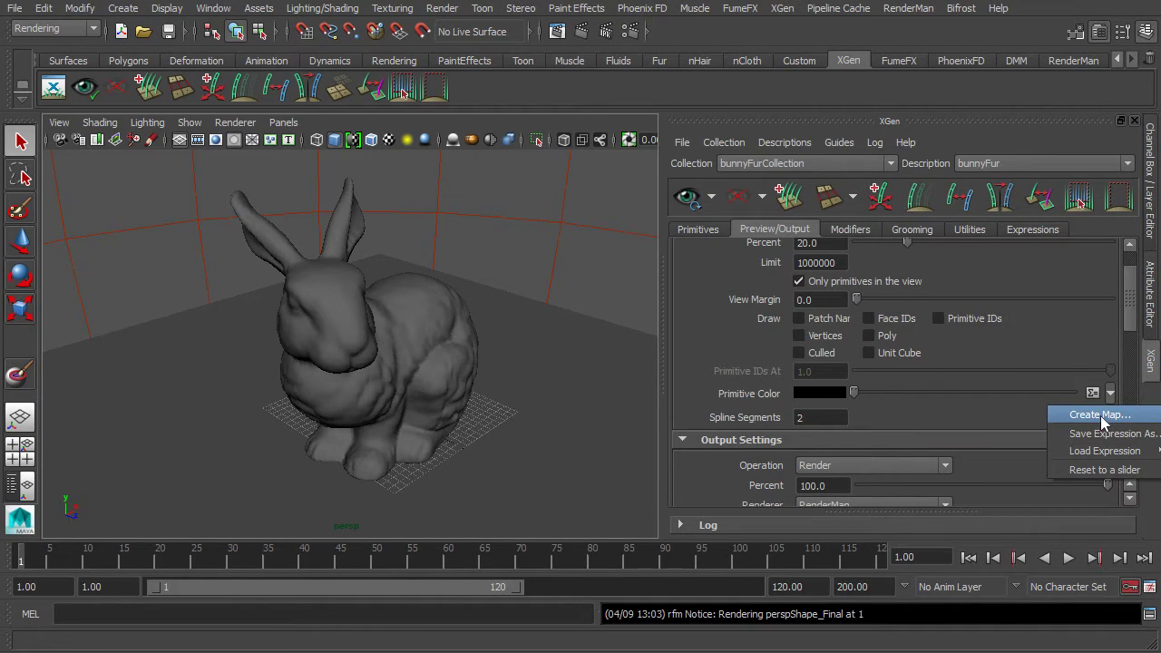
- Dismiss the map options and scroll Preview/Output back to the Primitive Color attribute
{"action": "left_click", "coordinate": [1143, 349]}
{"action": "scroll", "coordinate": [1145, 358], "scroll_direction": "down", "scroll_amount": 3}
{"action": "scroll", "coordinate": [1147, 363], "scroll_direction": "up", "scroll_amount": 1}
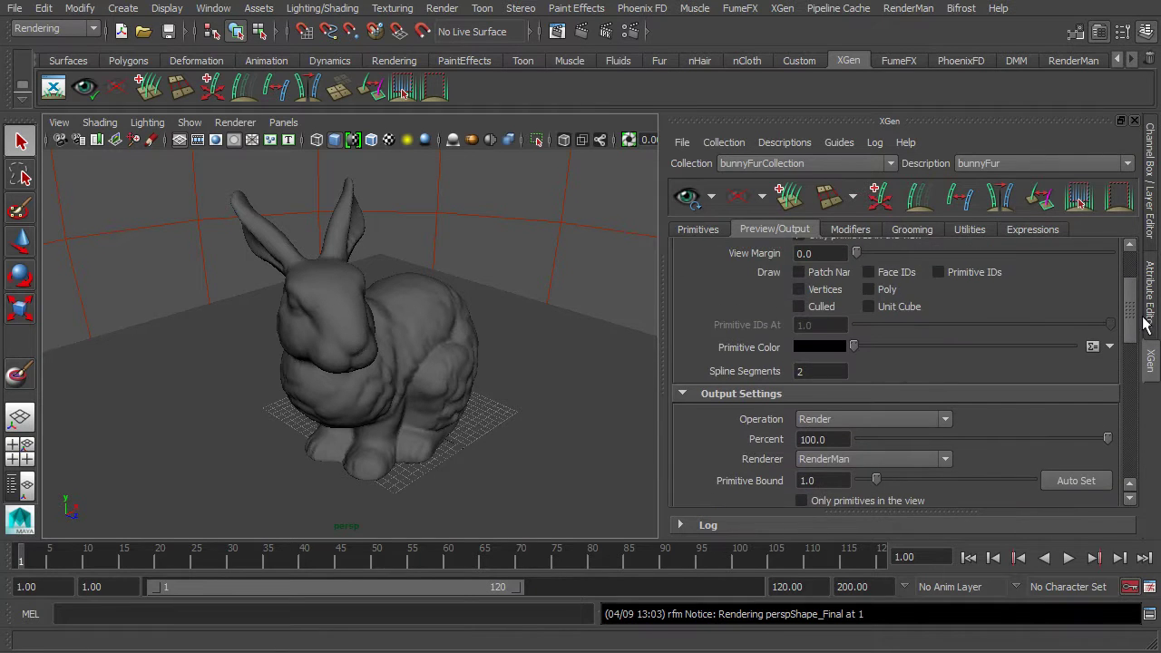
{"action": "scroll", "coordinate": [1148, 381], "scroll_direction": "down", "scroll_amount": 3}
{"action": "scroll", "coordinate": [1148, 418], "scroll_direction": "down", "scroll_amount": 3}
{"action": "scroll", "coordinate": [1148, 434], "scroll_direction": "down", "scroll_amount": 1}
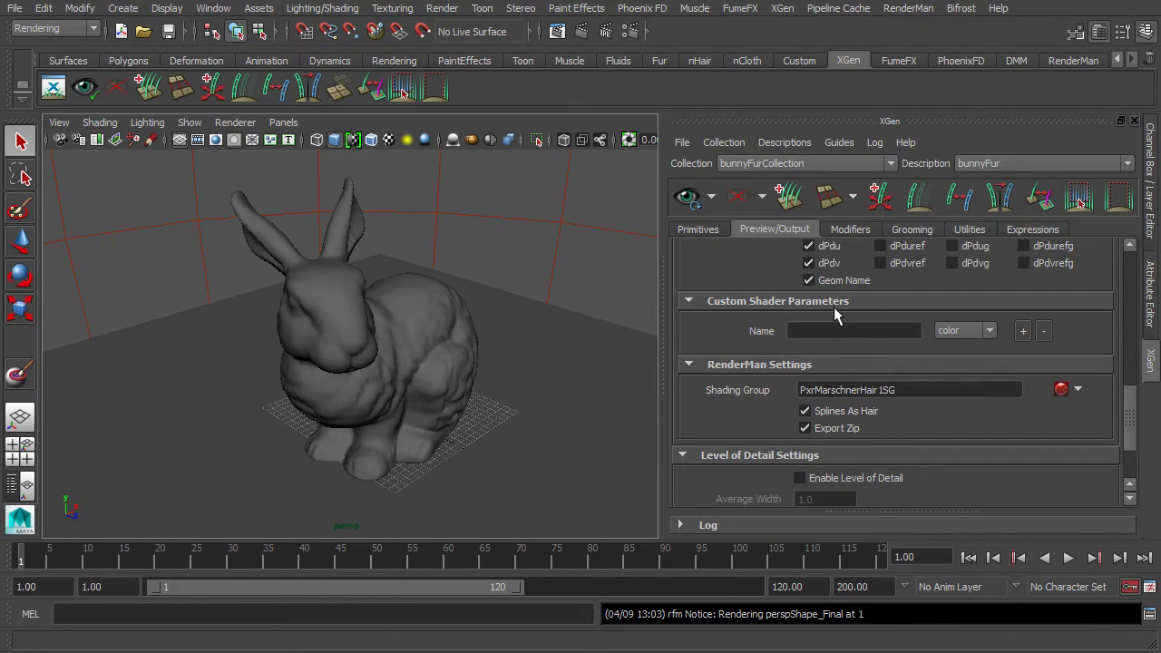
{"action": "left_click_drag", "start_coordinate": [1141, 425], "coordinate": [1141, 319]}
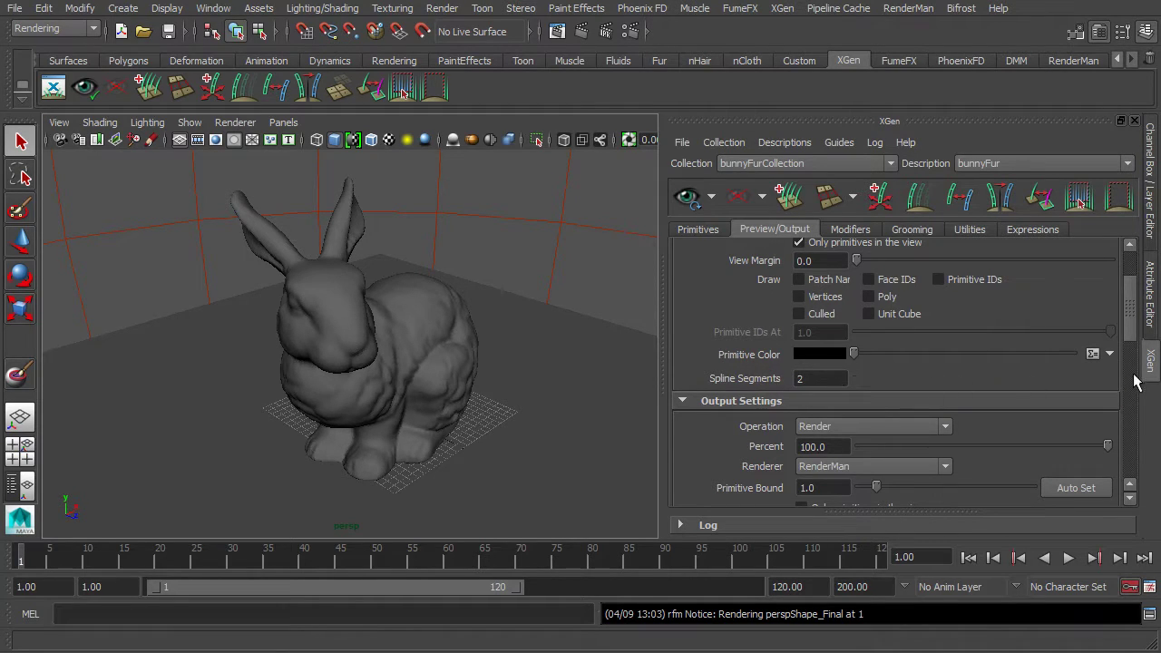
- Create a new Primitive Color paint map named prim_colour
{"action": "left_click", "coordinate": [1110, 354]}
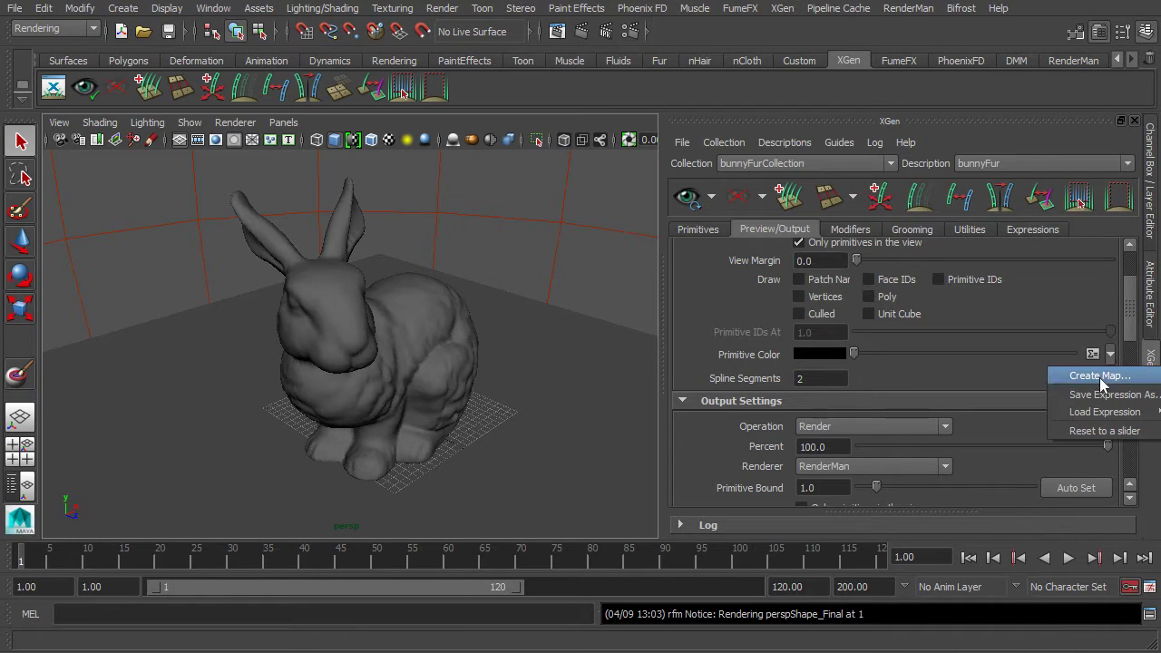
{"action": "left_click", "coordinate": [1102, 384]}
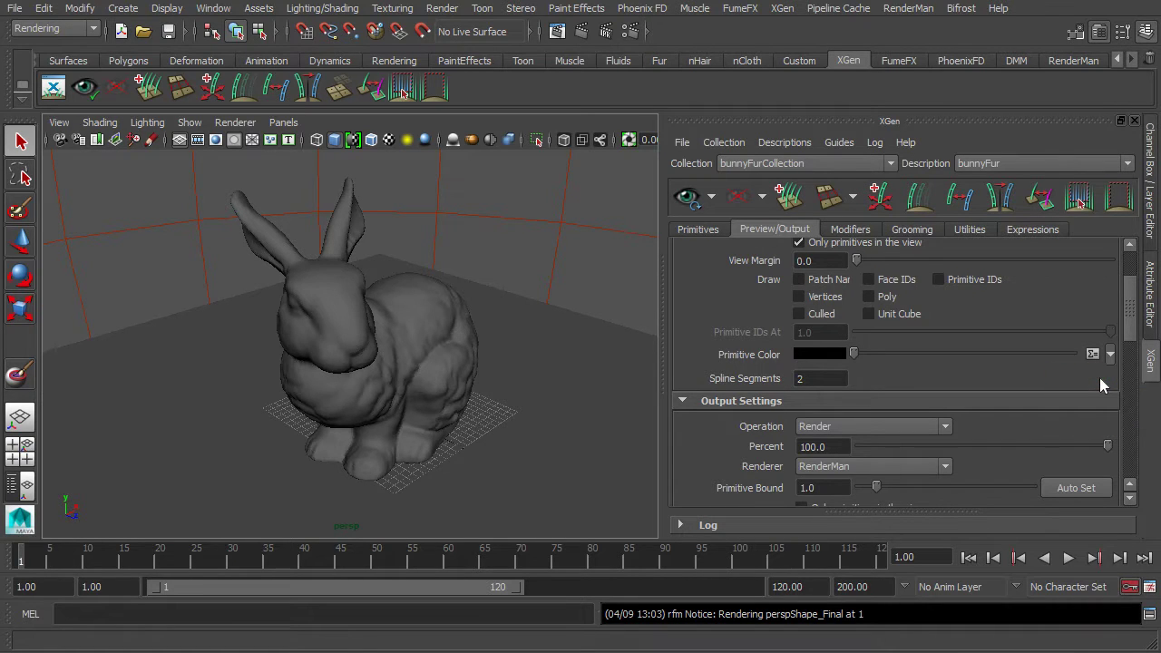
{"action": "left_click_drag", "start_coordinate": [324, 364], "coordinate": [565, 335]}
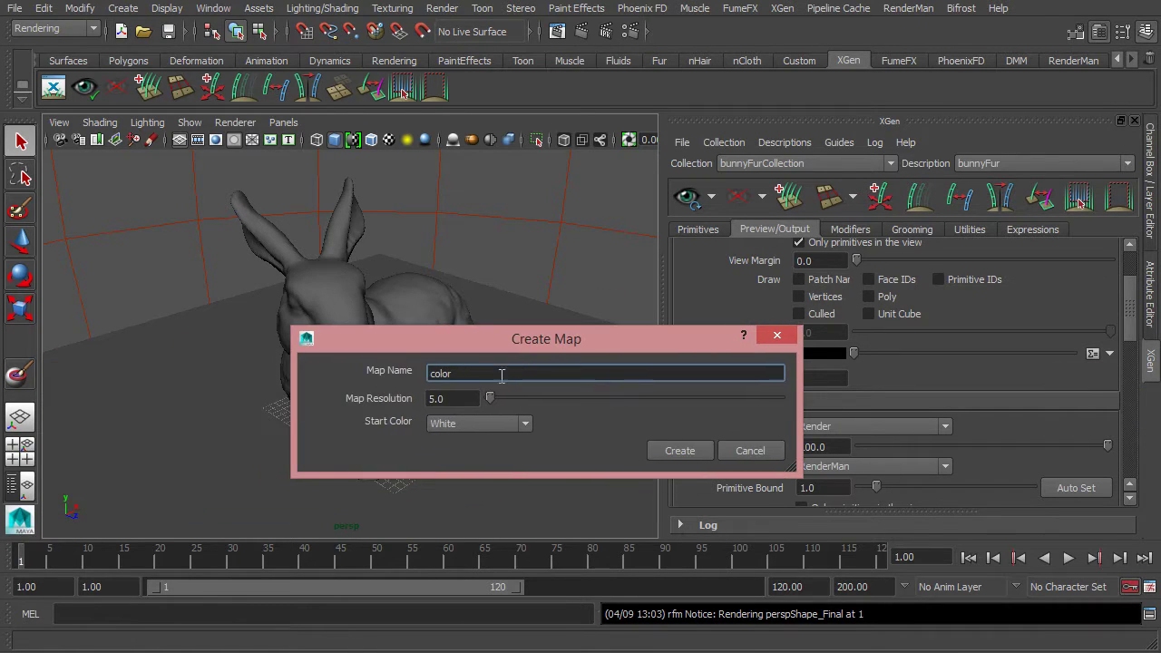
{"action": "left_click_drag", "start_coordinate": [500, 372], "coordinate": [380, 367]}
{"action": "type", "text": "p"}
{"action": "type", "text": "rim_"}
{"action": "type", "text": "co"}
{"action": "key", "text": "BackSpace"}
{"action": "key", "text": "BackSpace"}
{"action": "type", "text": "c"}
{"action": "type", "text": "olour"}
{"action": "left_click_drag", "start_coordinate": [494, 381], "coordinate": [419, 392]}
{"action": "left_click", "coordinate": [681, 451]}
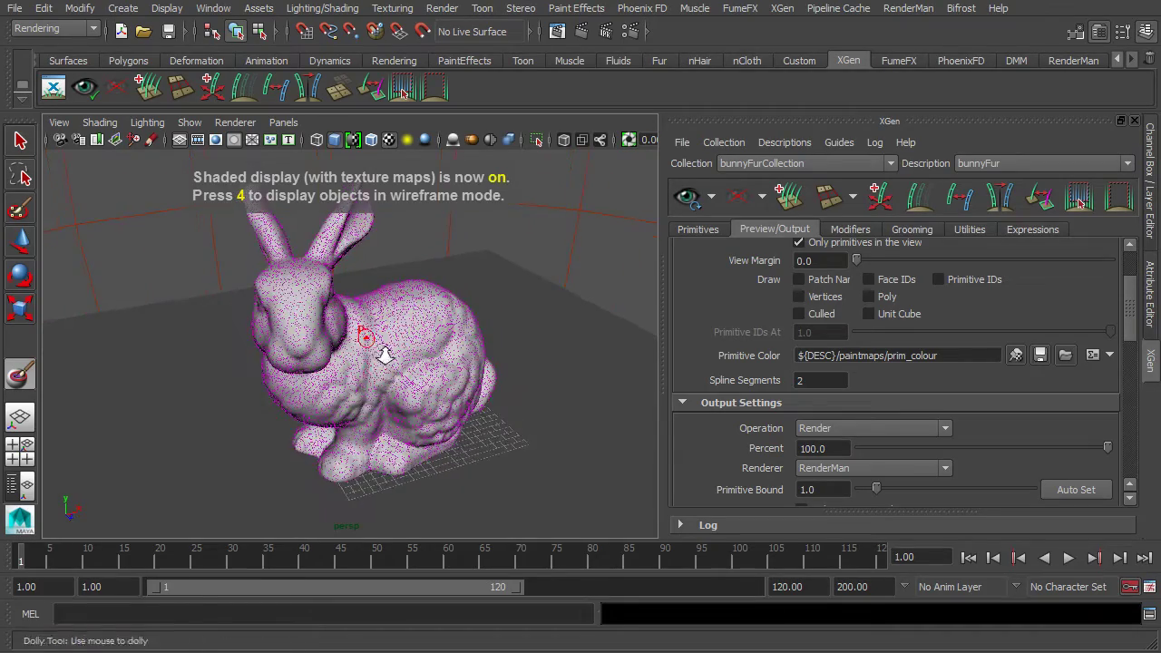
{"action": "right_click_drag", "start_coordinate": [376, 336], "coordinate": [436, 410], "text": "alt"}
{"action": "left_click_drag", "start_coordinate": [436, 410], "coordinate": [485, 385], "text": "alt"}
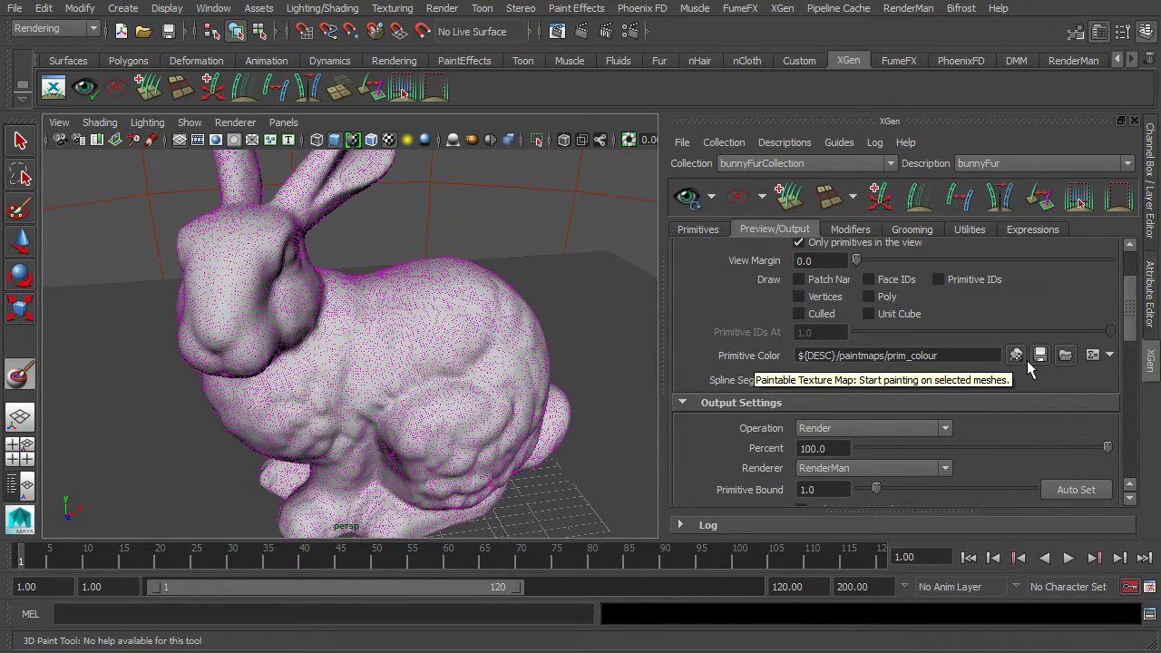
- Paint black patches of the prim_colour map on the bunny's side, neck and chest
{"action": "left_click", "coordinate": [1121, 363]}
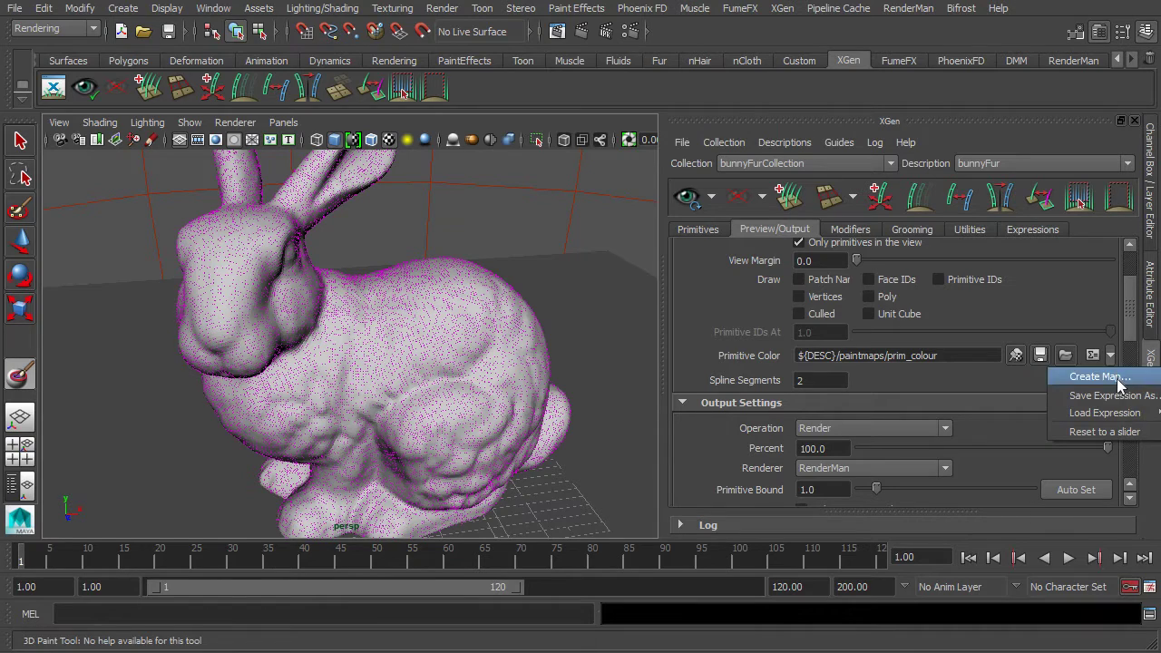
{"action": "left_click", "coordinate": [1015, 355]}
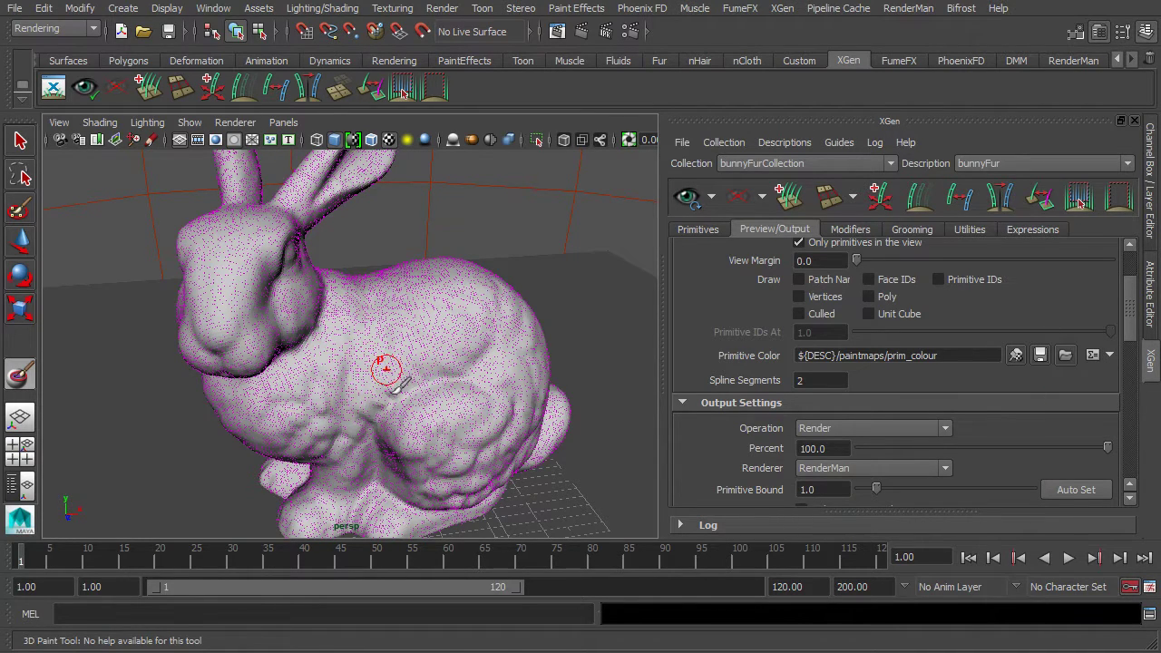
{"action": "mouse_move", "coordinate": [435, 389]}
{"action": "left_mouse_down"}
{"action": "mouse_move", "coordinate": [424, 392]}
{"action": "mouse_move", "coordinate": [464, 392]}
{"action": "left_mouse_up"}
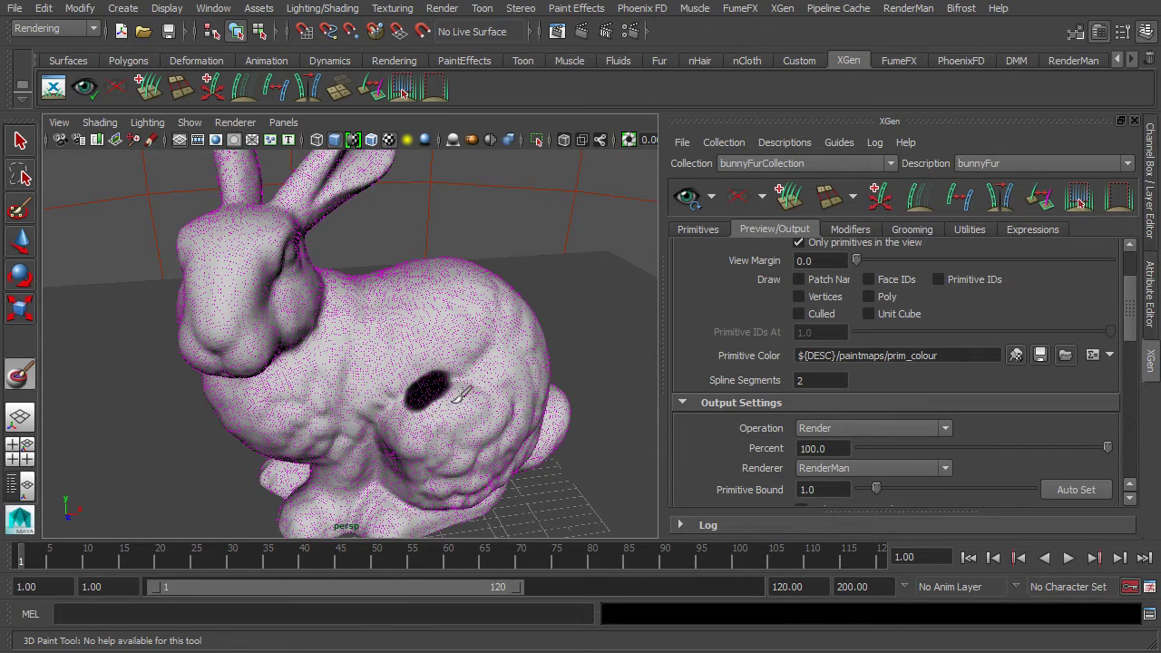
{"action": "left_click_drag", "start_coordinate": [292, 365], "coordinate": [284, 372]}
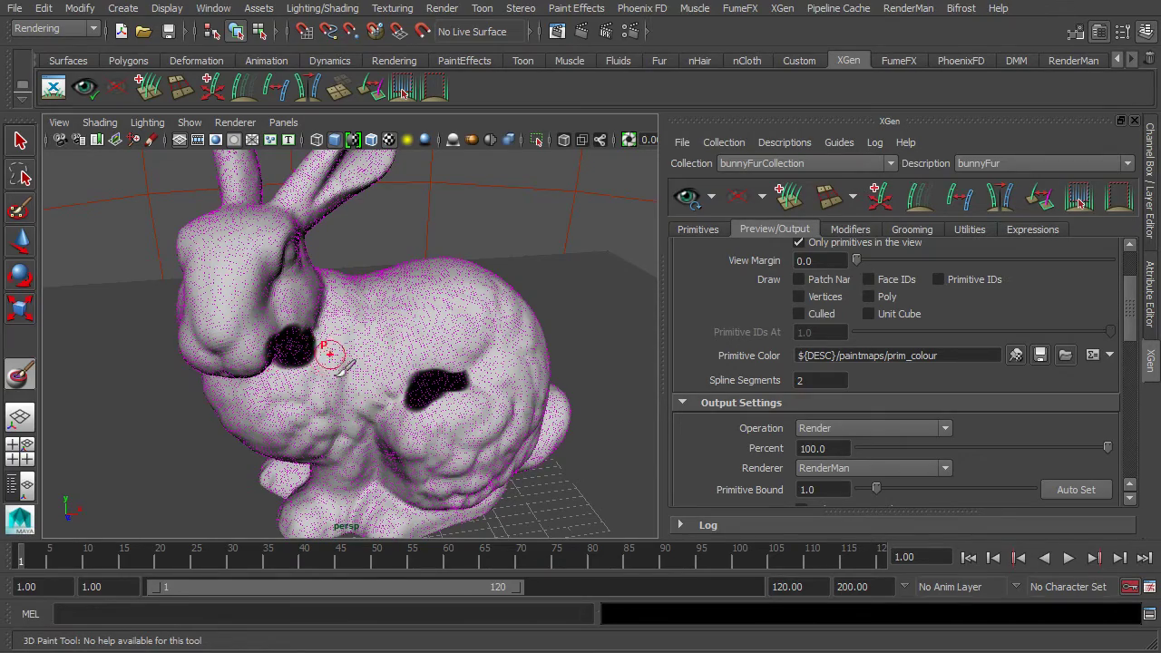
{"action": "mouse_move", "coordinate": [361, 363]}
{"action": "left_mouse_down", "text": "alt"}
{"action": "mouse_move", "coordinate": [382, 363]}
{"action": "mouse_move", "coordinate": [169, 339]}
{"action": "mouse_move", "coordinate": [392, 354]}
{"action": "left_mouse_up", "text": "alt"}
{"action": "mouse_move", "coordinate": [365, 356]}
{"action": "left_mouse_down"}
{"action": "mouse_move", "coordinate": [394, 343]}
{"action": "mouse_move", "coordinate": [287, 346]}
{"action": "left_mouse_up"}
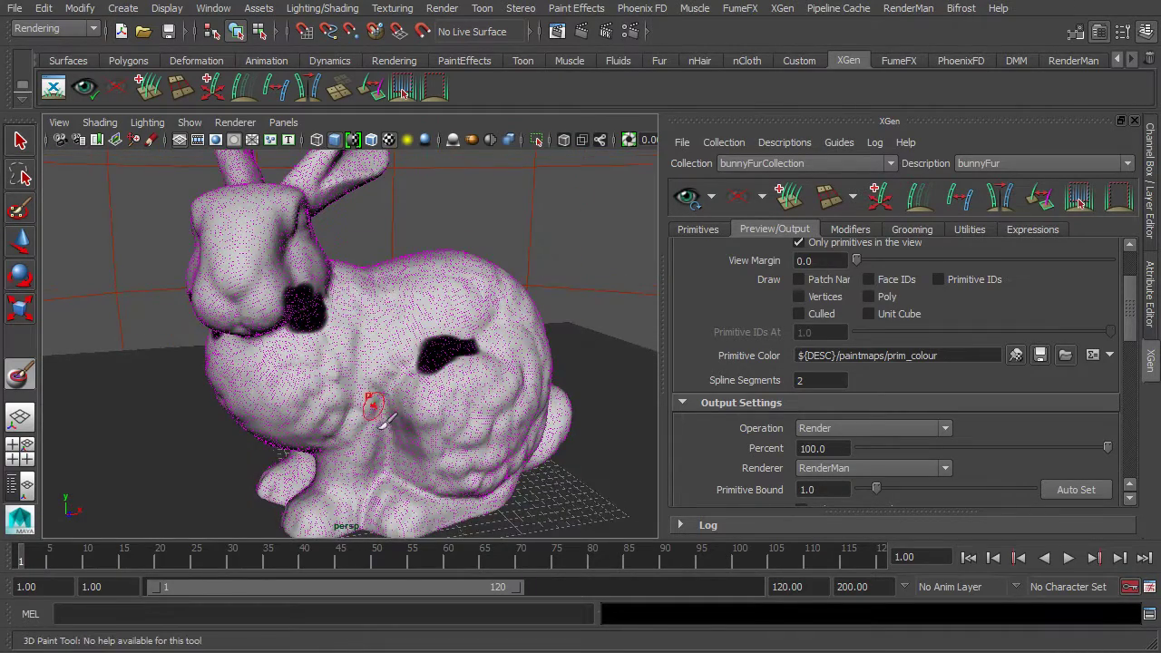
- Paint more black patches on the side, back, and face down toward the cheek
{"action": "mouse_move", "coordinate": [376, 402]}
{"action": "left_mouse_down"}
{"action": "mouse_move", "coordinate": [350, 395]}
{"action": "mouse_move", "coordinate": [368, 401]}
{"action": "mouse_move", "coordinate": [371, 381]}
{"action": "left_mouse_up"}
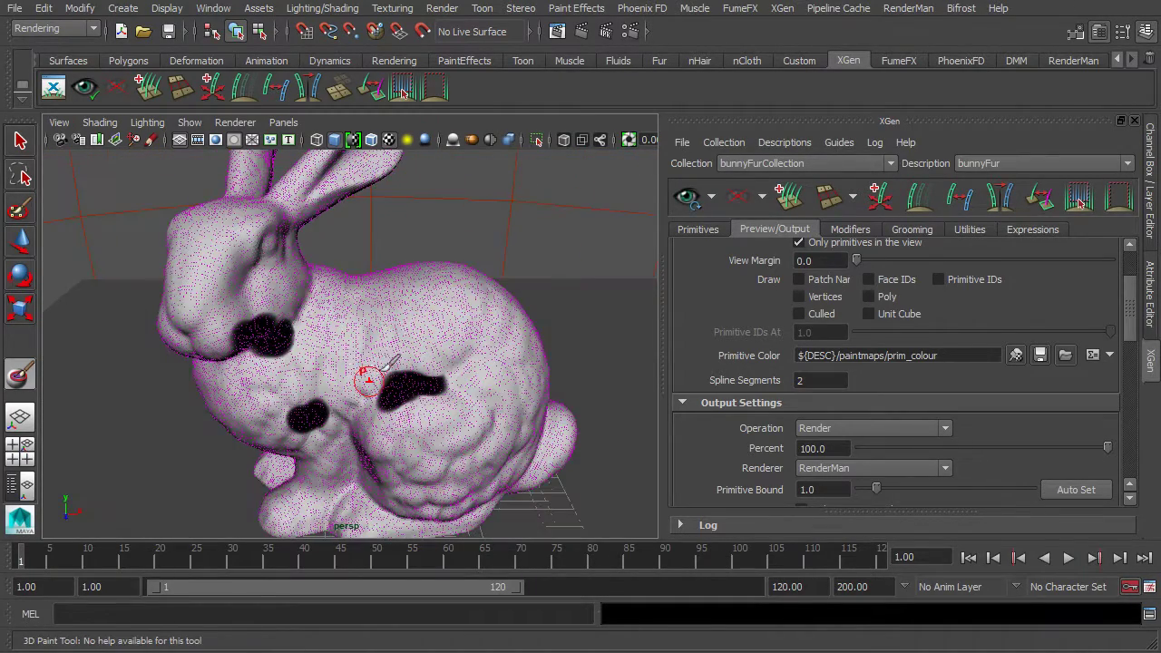
{"action": "mouse_move", "coordinate": [381, 281]}
{"action": "left_mouse_down"}
{"action": "mouse_move", "coordinate": [422, 307]}
{"action": "mouse_move", "coordinate": [408, 298]}
{"action": "left_mouse_up"}
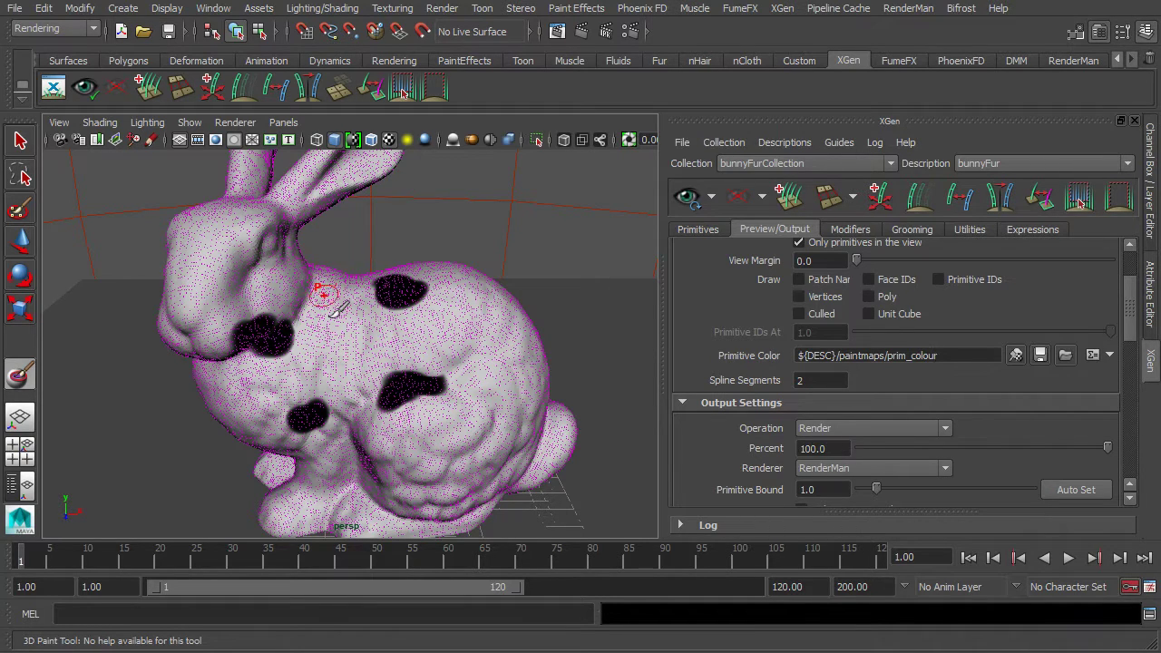
{"action": "mouse_move", "coordinate": [290, 272]}
{"action": "left_mouse_down"}
{"action": "mouse_move", "coordinate": [281, 260]}
{"action": "mouse_move", "coordinate": [260, 324]}
{"action": "mouse_move", "coordinate": [263, 264]}
{"action": "mouse_move", "coordinate": [268, 359]}
{"action": "mouse_move", "coordinate": [292, 336]}
{"action": "mouse_move", "coordinate": [292, 272]}
{"action": "mouse_move", "coordinate": [263, 334]}
{"action": "mouse_move", "coordinate": [454, 306]}
{"action": "mouse_move", "coordinate": [272, 318]}
{"action": "mouse_move", "coordinate": [394, 311]}
{"action": "mouse_move", "coordinate": [345, 295]}
{"action": "left_mouse_up"}
{"action": "mouse_move", "coordinate": [257, 319]}
{"action": "left_mouse_down"}
{"action": "mouse_move", "coordinate": [208, 299]}
{"action": "mouse_move", "coordinate": [285, 289]}
{"action": "left_mouse_up"}
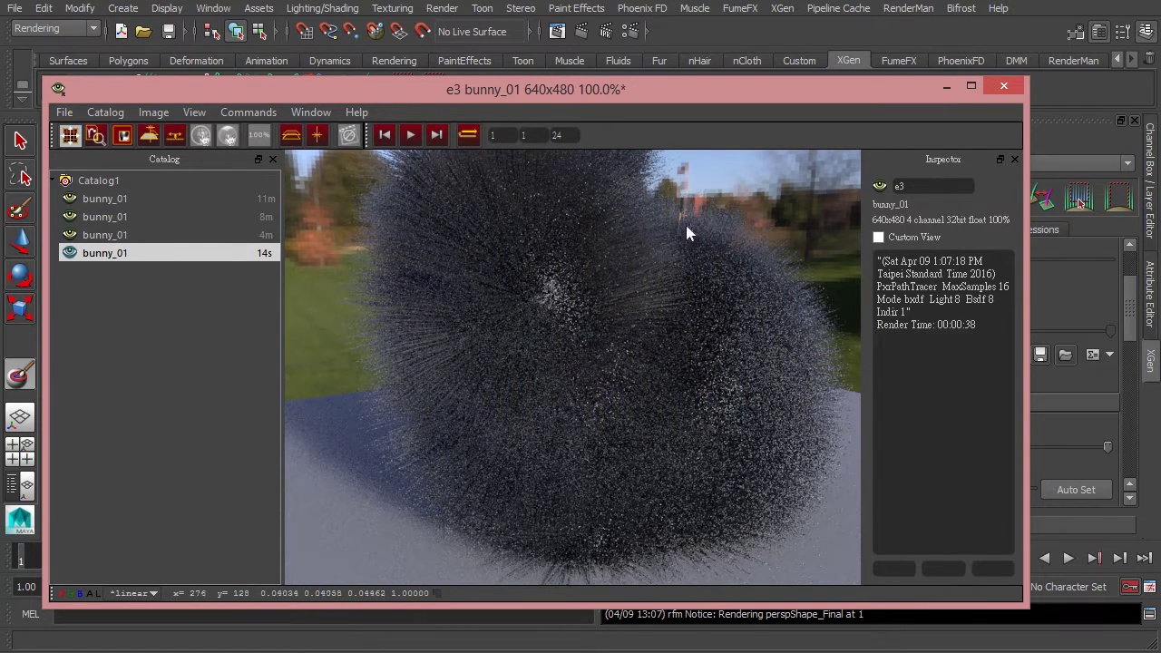
- Minimize the it render window and regenerate the bunnyFur preview
{"action": "left_click", "coordinate": [939, 92]}
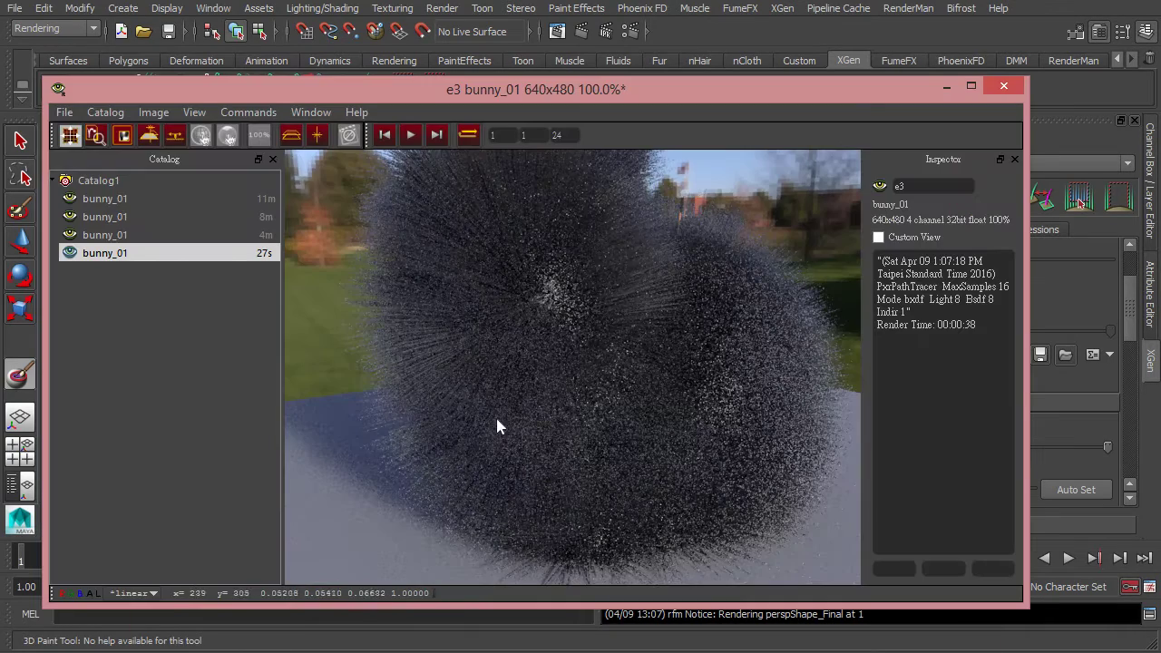
{"action": "left_click", "coordinate": [945, 87]}
{"action": "left_click", "coordinate": [690, 198]}
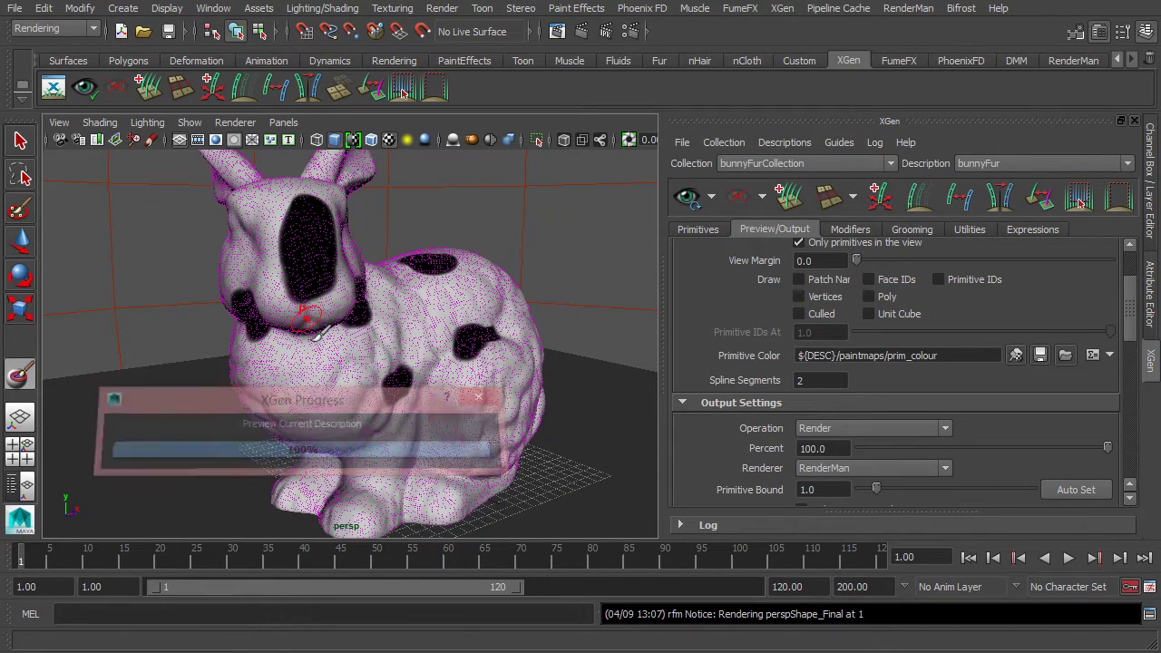
- Raise the preview Percent to about 58 and inspect the denser fur up close
{"action": "mouse_move", "coordinate": [350, 336]}
{"action": "left_mouse_down", "text": "alt"}
{"action": "mouse_move", "coordinate": [321, 371]}
{"action": "mouse_move", "coordinate": [396, 327]}
{"action": "left_mouse_up", "text": "alt"}
{"action": "scroll", "coordinate": [1125, 328], "scroll_direction": "up", "scroll_amount": 1}
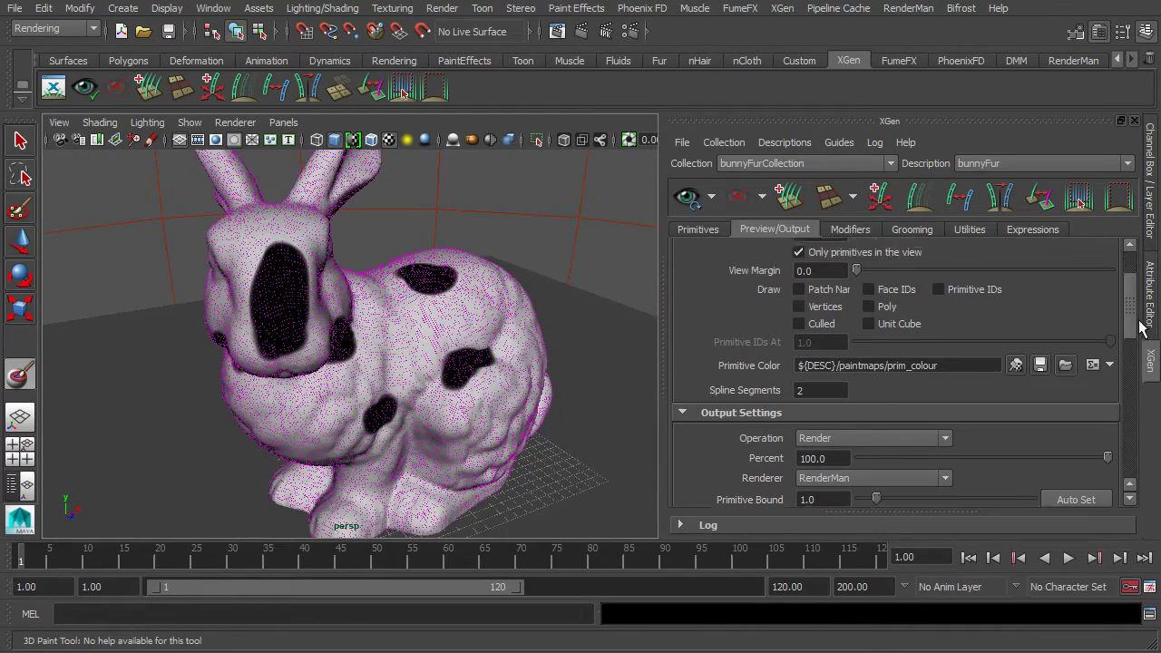
{"action": "scroll", "coordinate": [1142, 328], "scroll_direction": "up", "scroll_amount": 3}
{"action": "left_click_drag", "start_coordinate": [951, 300], "coordinate": [1003, 298]}
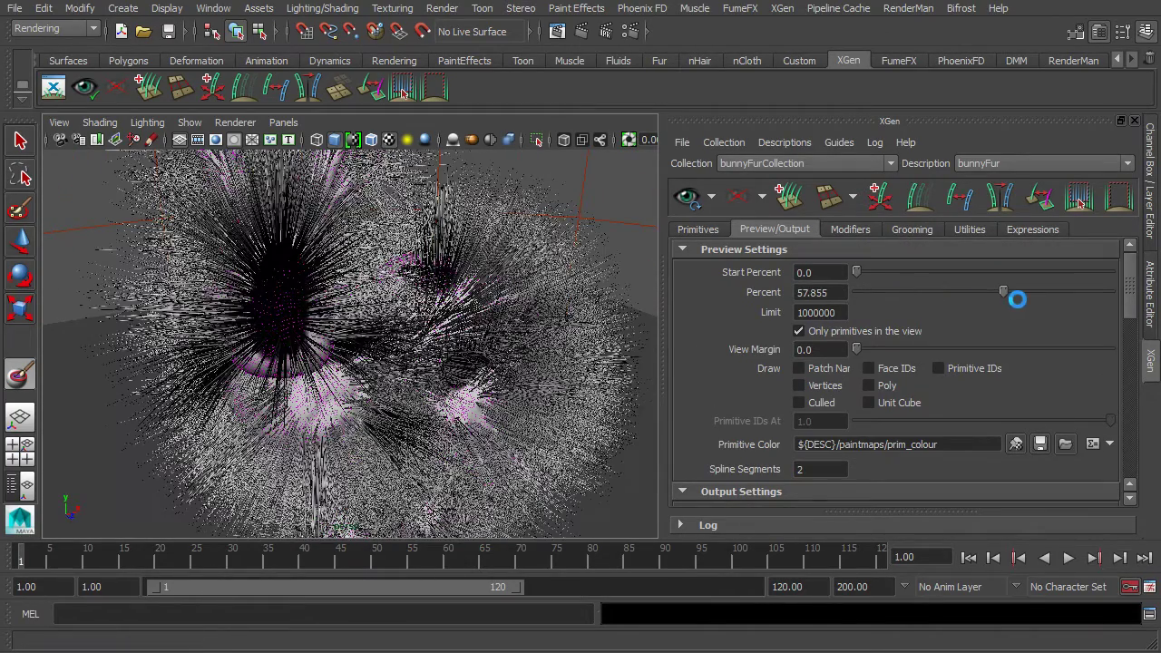
{"action": "mouse_move", "coordinate": [345, 343]}
{"action": "left_mouse_down", "text": "alt"}
{"action": "mouse_move", "coordinate": [248, 339]}
{"action": "mouse_move", "coordinate": [565, 340]}
{"action": "mouse_move", "coordinate": [332, 324]}
{"action": "mouse_move", "coordinate": [375, 354]}
{"action": "left_mouse_up", "text": "alt"}
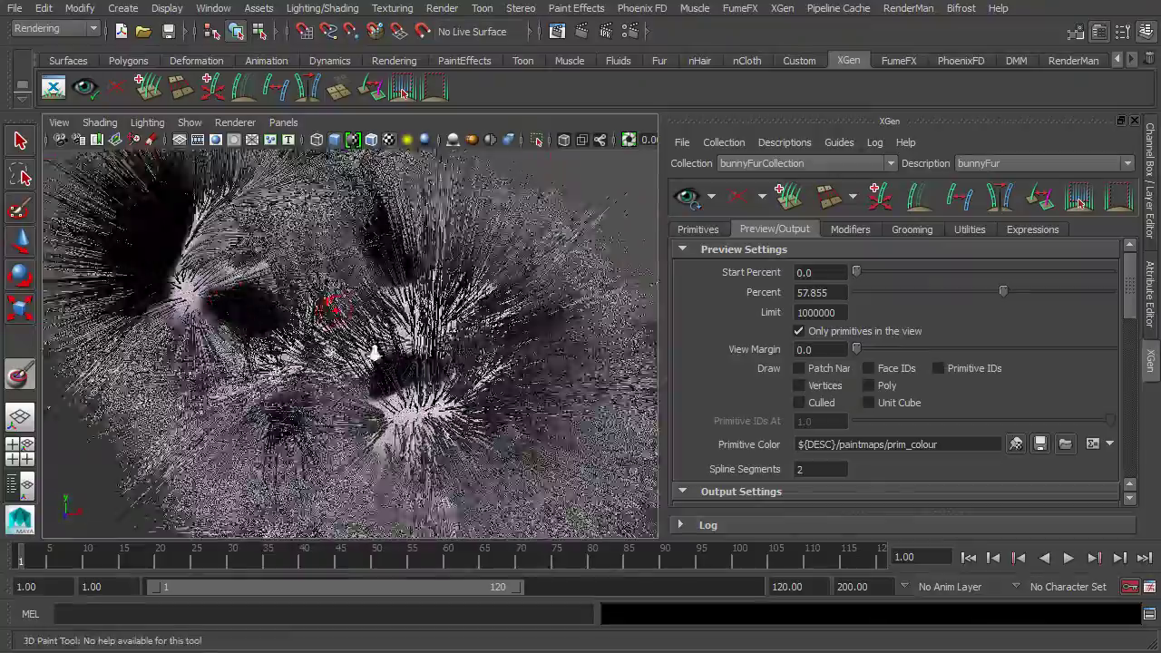
{"action": "scroll", "coordinate": [375, 354], "scroll_direction": "up", "scroll_amount": 5}
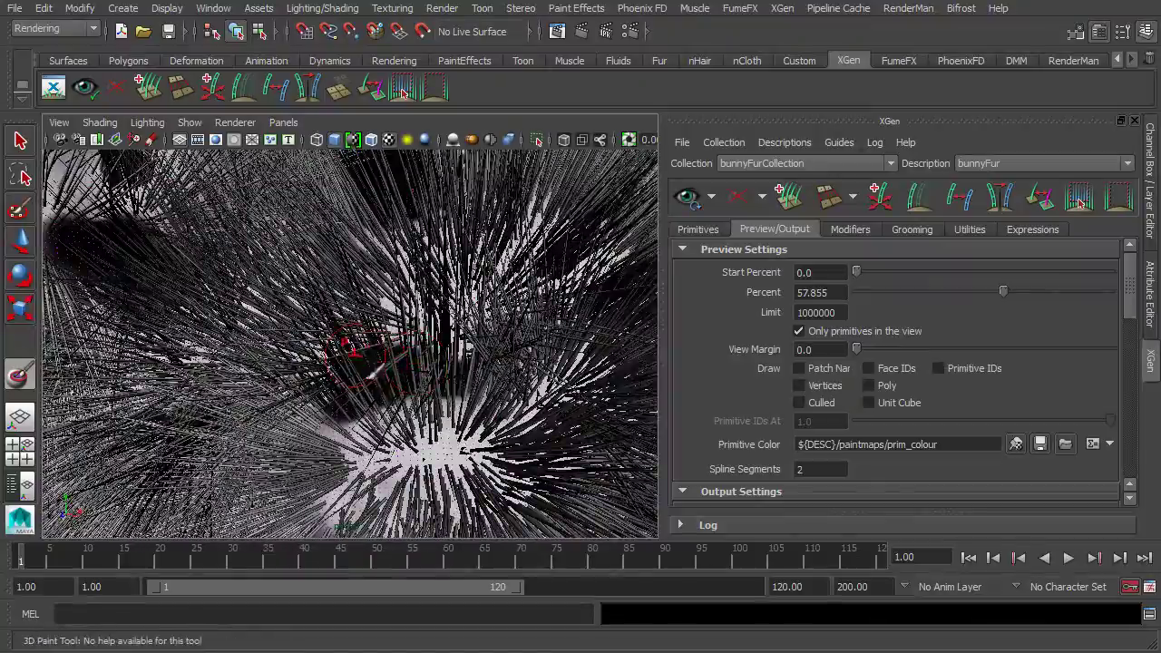
{"action": "mouse_move", "coordinate": [347, 345]}
{"action": "left_mouse_down", "text": "alt"}
{"action": "mouse_move", "coordinate": [454, 336]}
{"action": "mouse_move", "coordinate": [539, 352]}
{"action": "left_mouse_up", "text": "alt"}
{"action": "scroll", "coordinate": [549, 292], "scroll_direction": "down", "scroll_amount": 3}
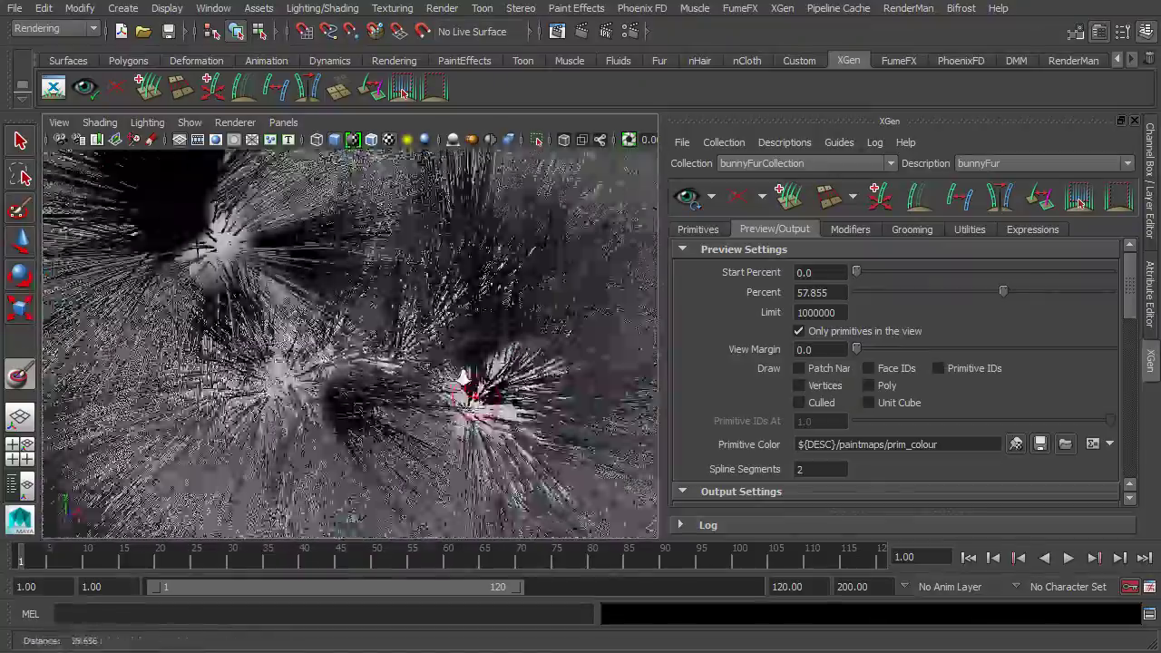
{"action": "scroll", "coordinate": [475, 383], "scroll_direction": "down", "scroll_amount": 3}
{"action": "left_click_drag", "start_coordinate": [384, 337], "coordinate": [277, 223], "text": "alt"}
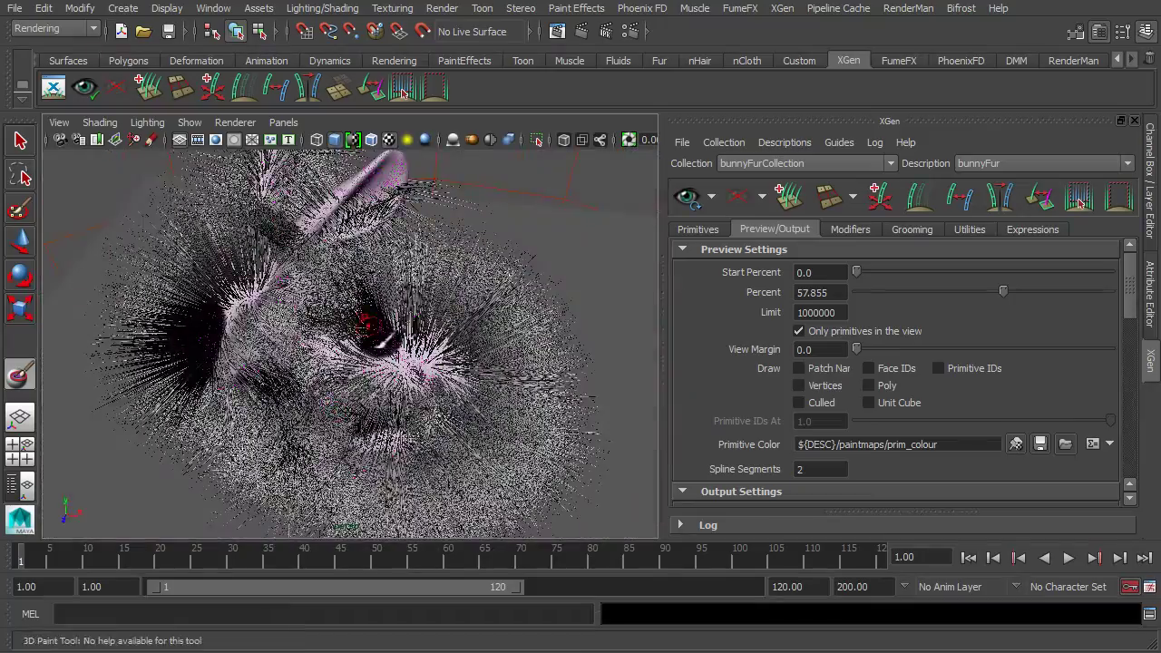
{"action": "mouse_move", "coordinate": [348, 409]}
{"action": "left_mouse_down", "text": "alt"}
{"action": "mouse_move", "coordinate": [345, 293]}
{"action": "mouse_move", "coordinate": [371, 319]}
{"action": "mouse_move", "coordinate": [496, 350]}
{"action": "mouse_move", "coordinate": [471, 357]}
{"action": "left_mouse_up", "text": "alt"}
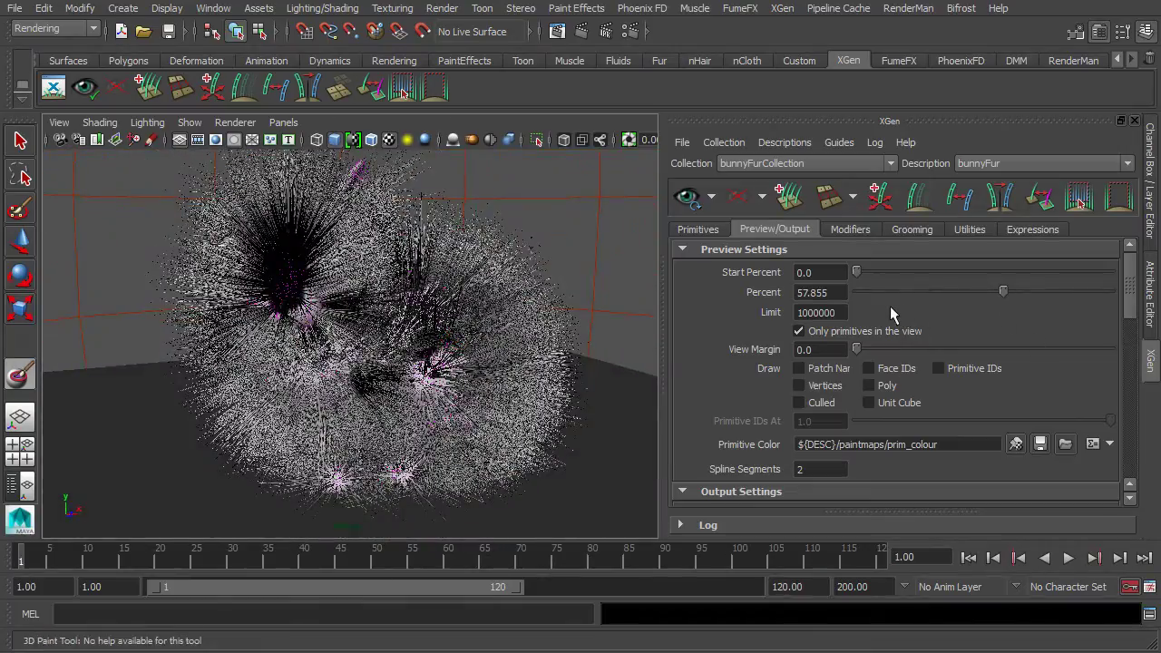
- Set the preview Percent to 20, regenerate, and preview only primitives in view
{"action": "mouse_move", "coordinate": [1003, 290]}
{"action": "left_mouse_down"}
{"action": "mouse_move", "coordinate": [879, 290]}
{"action": "mouse_move", "coordinate": [794, 307]}
{"action": "left_mouse_up"}
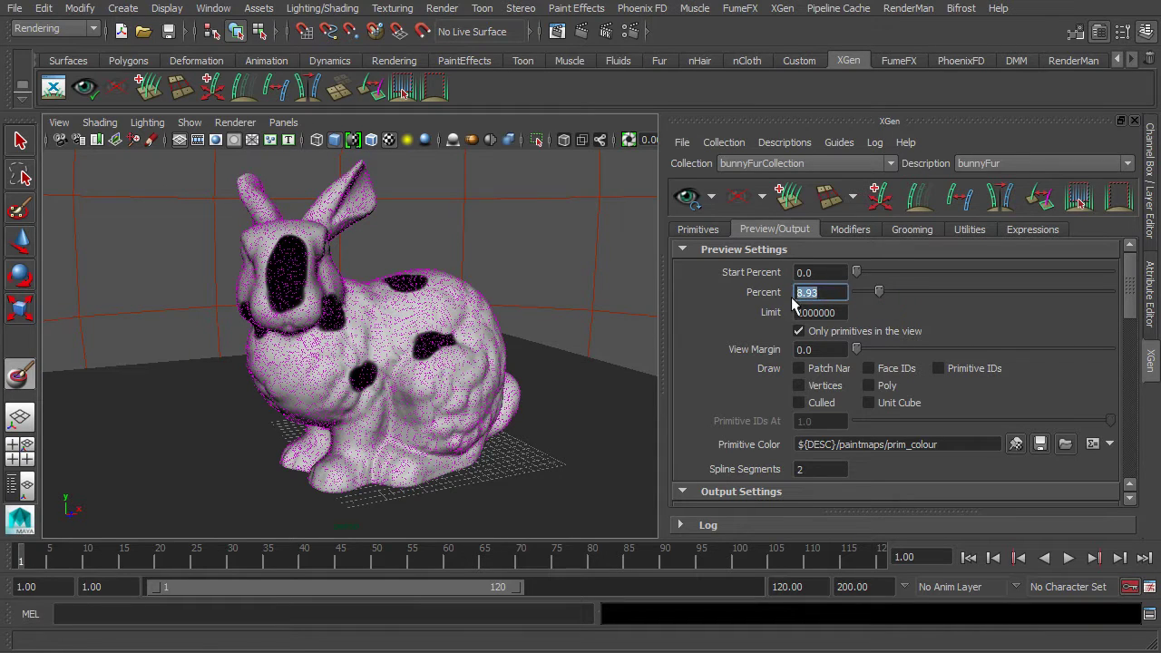
{"action": "type", "text": "20"}
{"action": "key", "text": "Return"}
{"action": "left_click", "coordinate": [704, 208]}
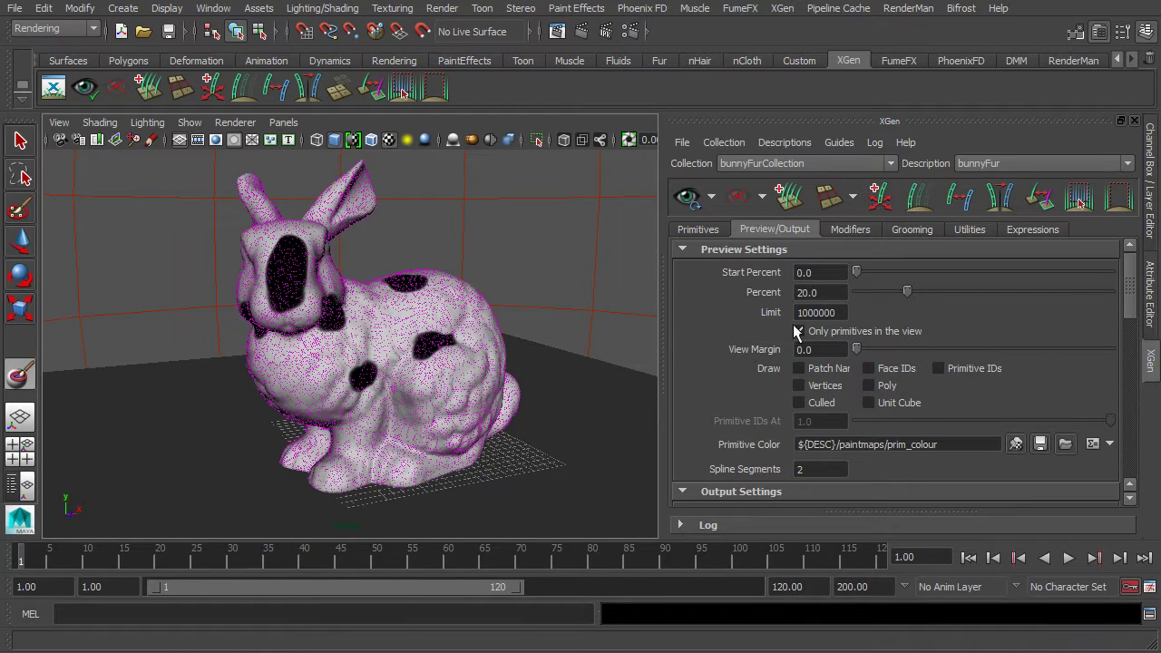
{"action": "left_click", "coordinate": [798, 331]}
- Open the Hypershade from Window > Rendering Editors
{"action": "left_click", "coordinate": [213, 8]}
{"action": "mouse_move", "coordinate": [253, 52]}
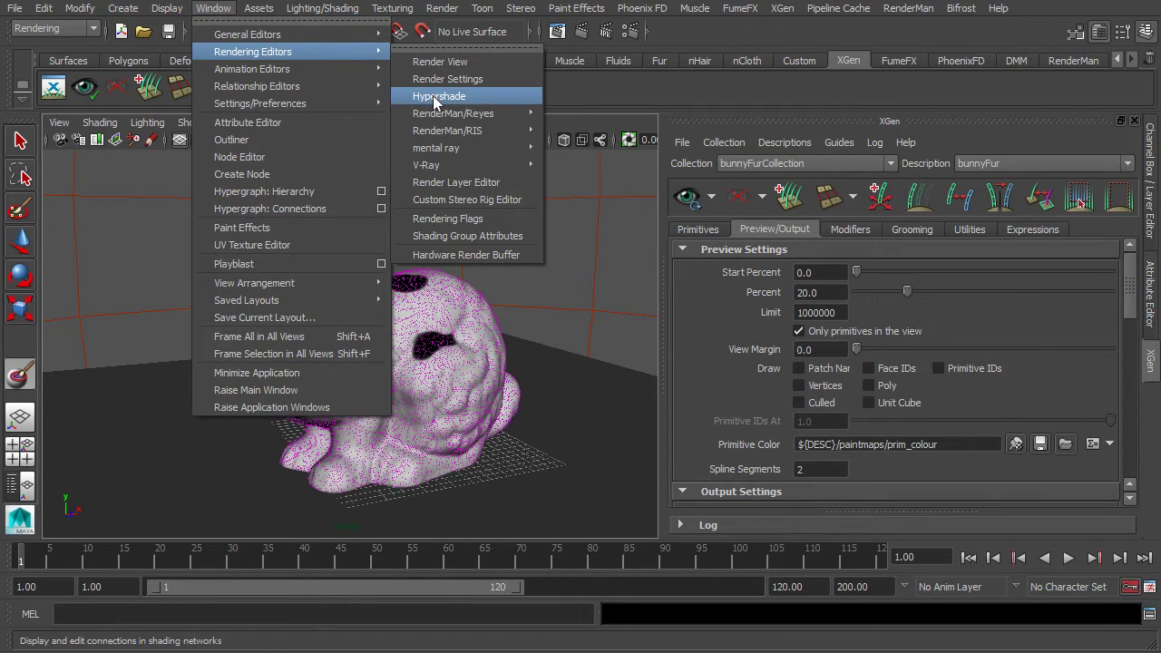
{"action": "left_click", "coordinate": [432, 95]}
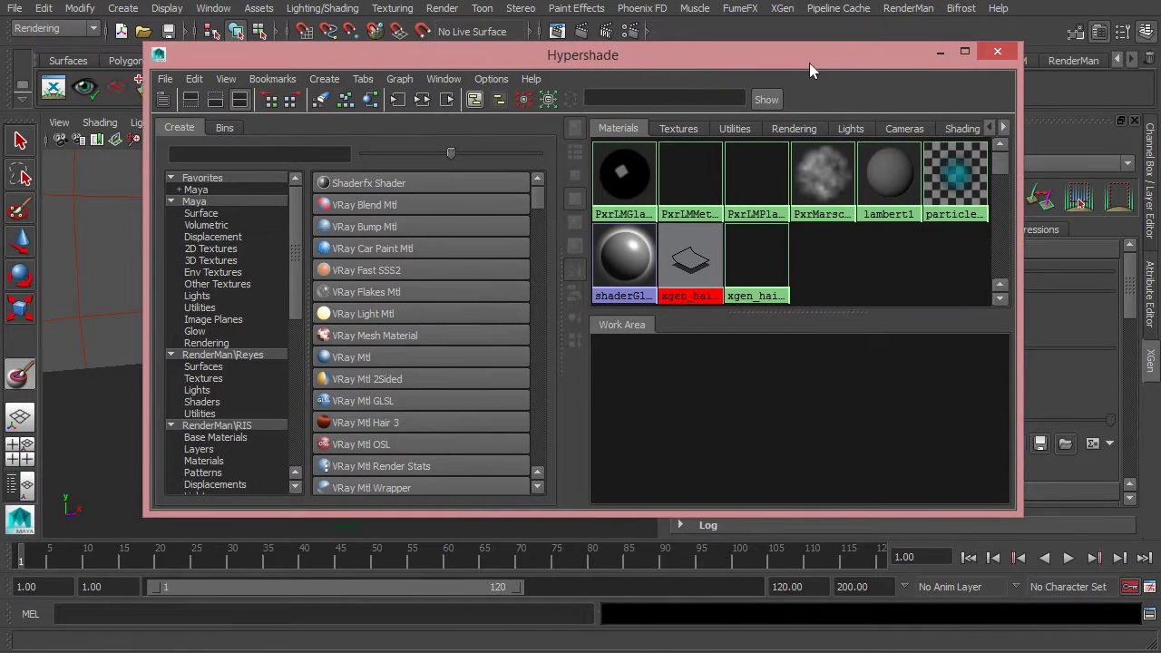
{"action": "left_click_drag", "start_coordinate": [810, 62], "coordinate": [749, 72]}
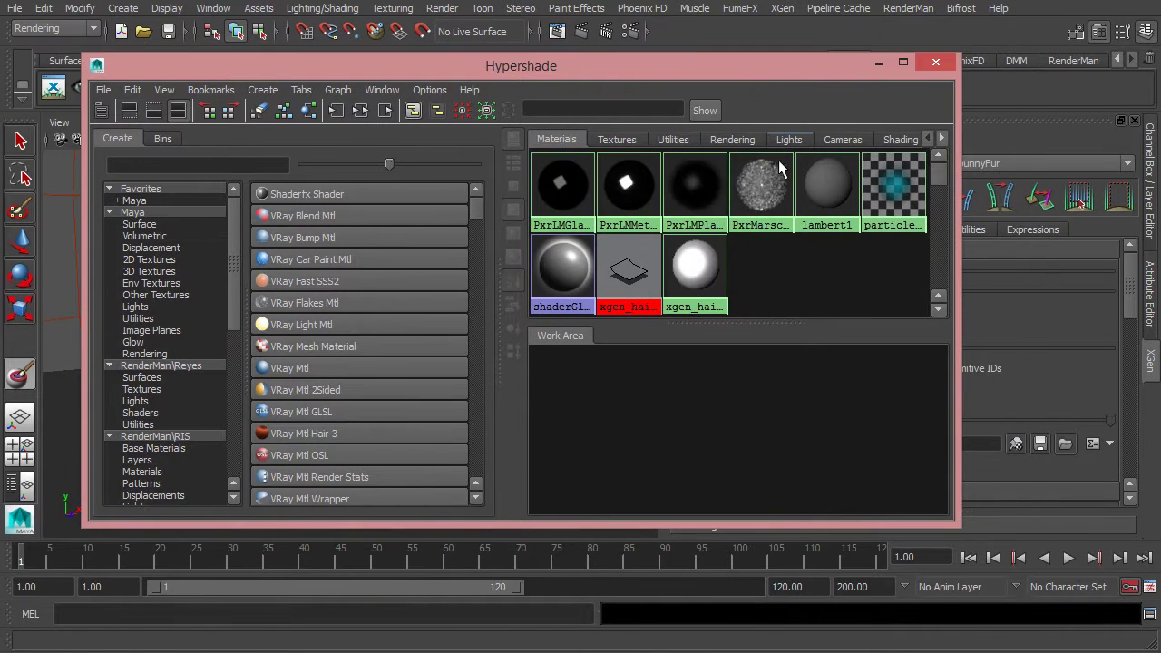
- Graph PxrMarschnerHair1 and its PxrMarschnerHair1SG shading group in the Work Area
{"action": "left_click", "coordinate": [771, 200]}
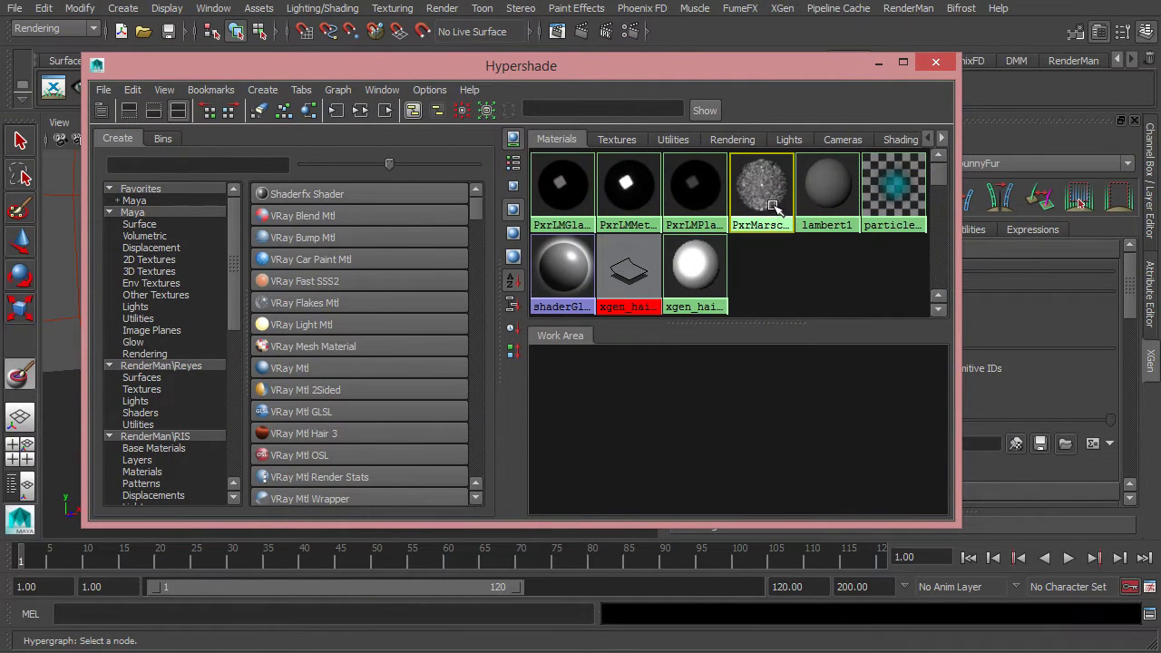
{"action": "left_click", "coordinate": [368, 113]}
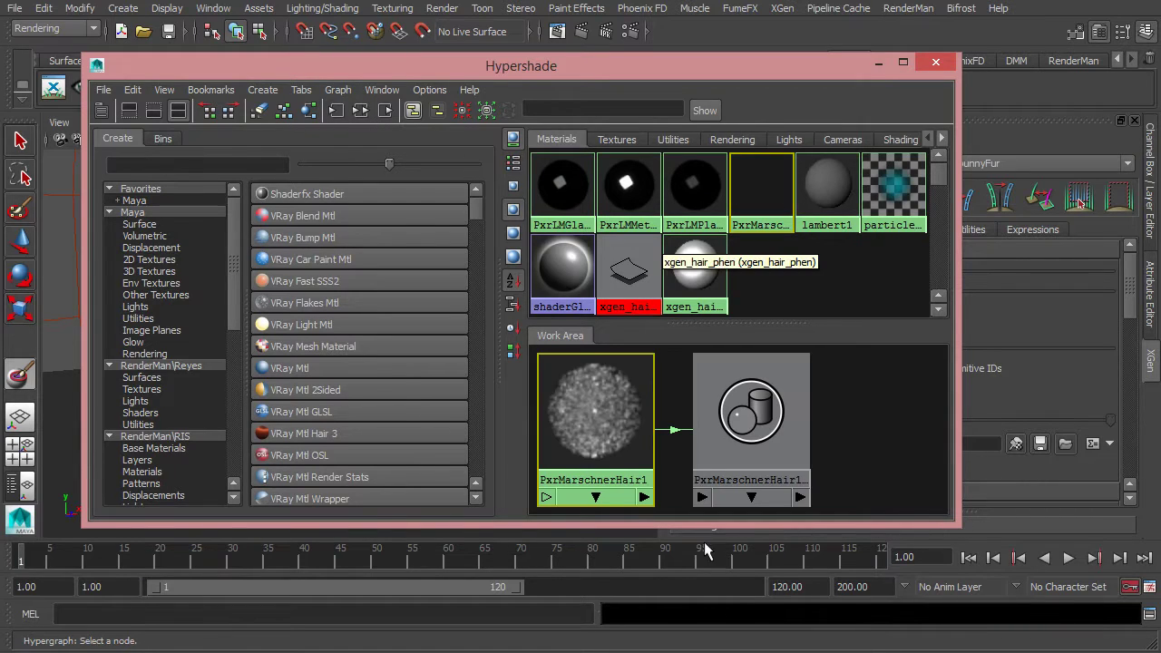
{"action": "middle_click_drag", "start_coordinate": [667, 476], "coordinate": [705, 487], "text": "alt"}
{"action": "scroll", "coordinate": [705, 463], "scroll_direction": "down", "scroll_amount": 2}
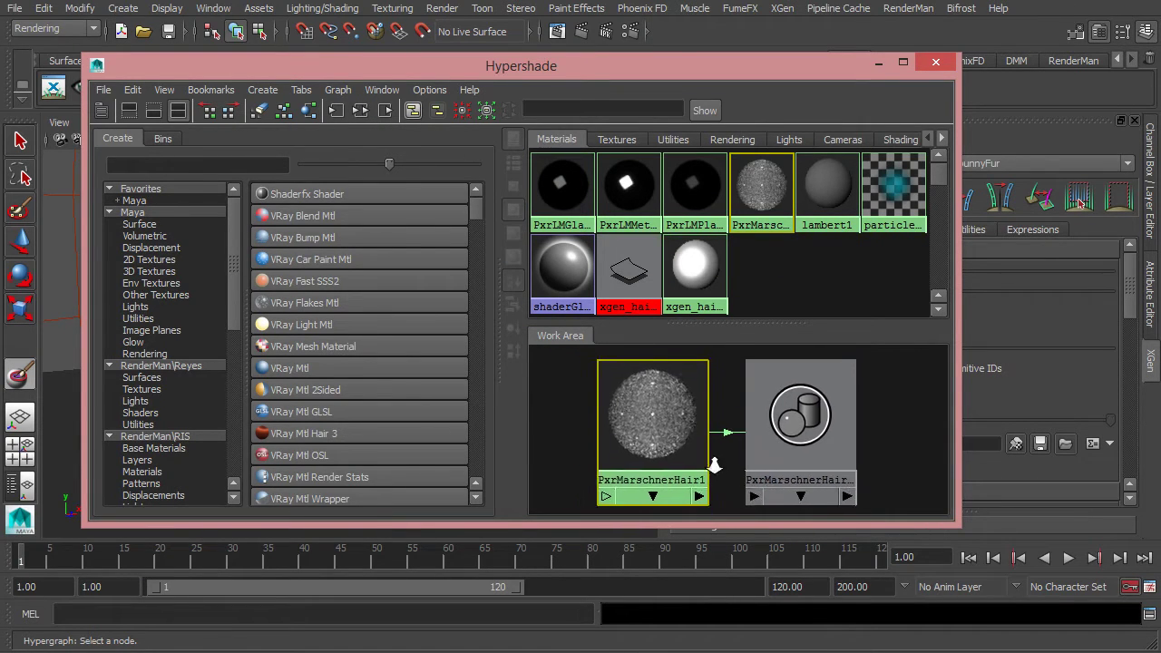
{"action": "scroll", "coordinate": [708, 445], "scroll_direction": "down", "scroll_amount": 2}
{"action": "middle_click_drag", "start_coordinate": [709, 441], "coordinate": [704, 459], "text": "alt"}
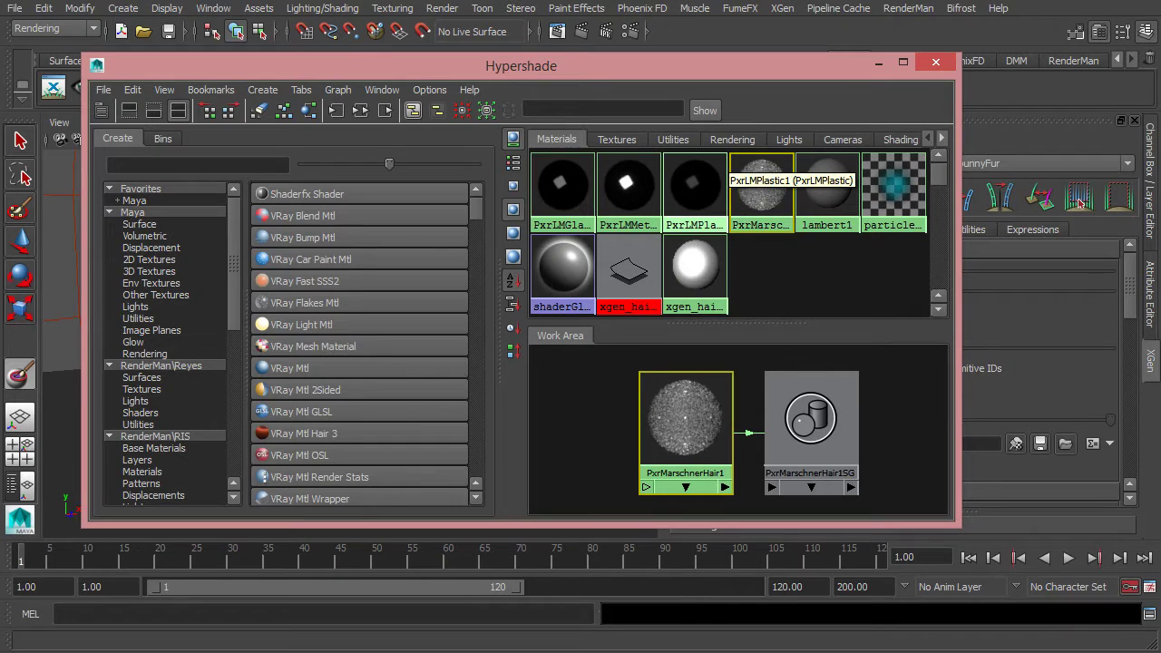
{"action": "left_click", "coordinate": [209, 9]}
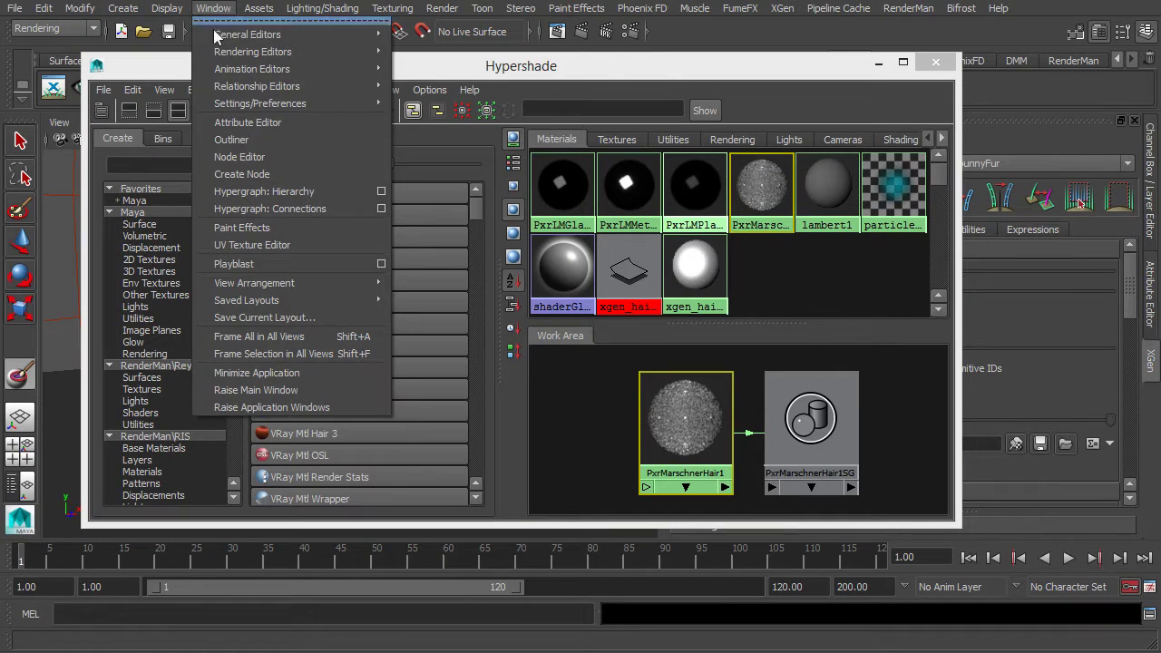
- Open the Node Editor on the PxrMarschnerHair1 network and create a PxrPrimvar node
{"action": "left_click", "coordinate": [248, 159]}
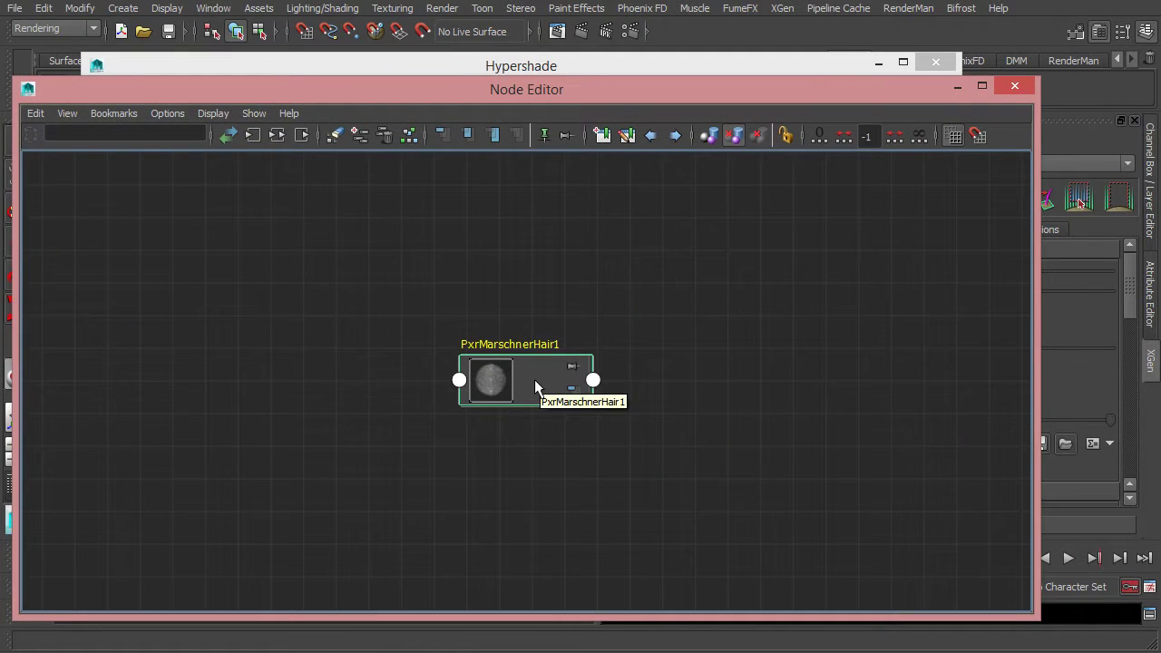
{"action": "left_click", "coordinate": [279, 134]}
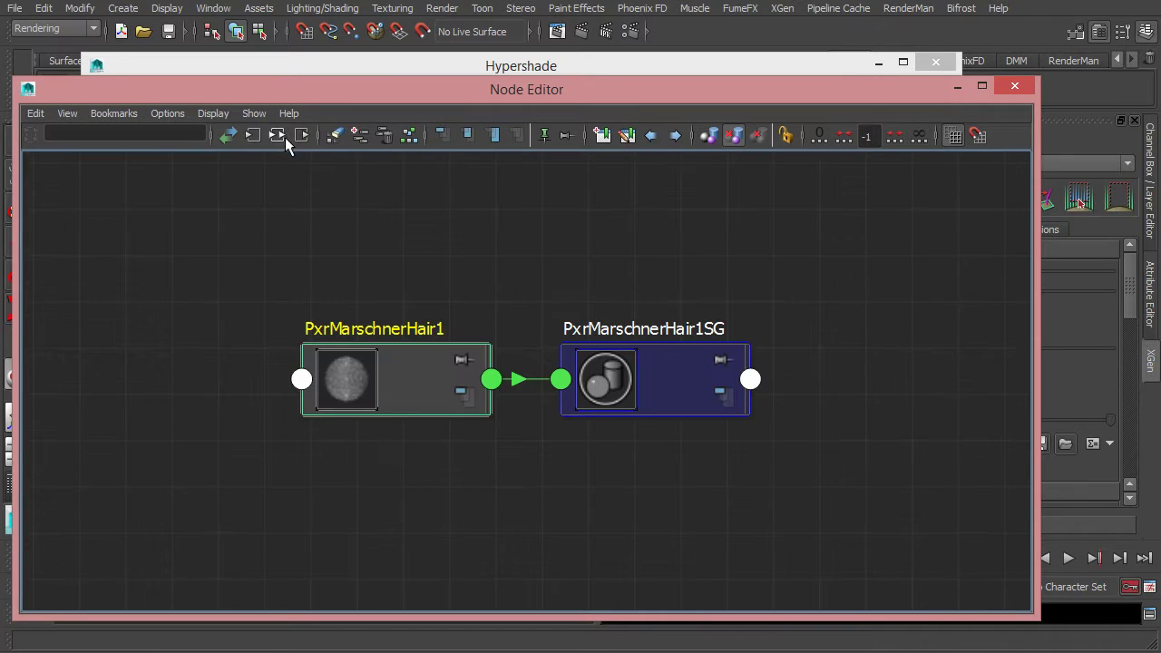
{"action": "left_click", "coordinate": [255, 254]}
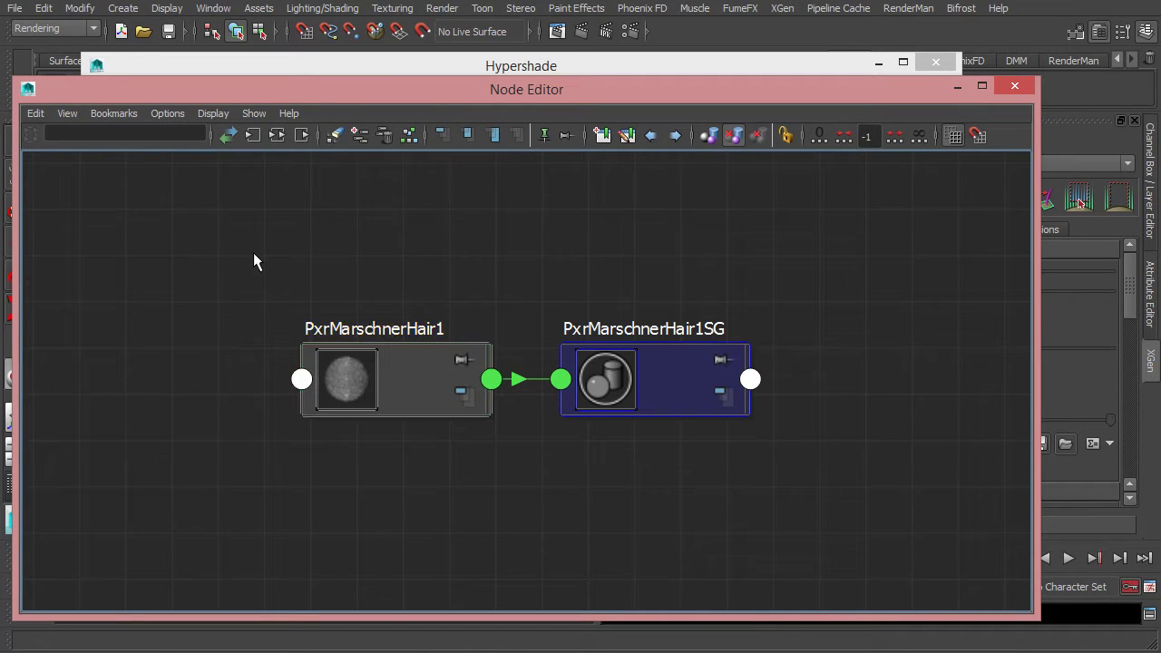
{"action": "key", "text": "Tab"}
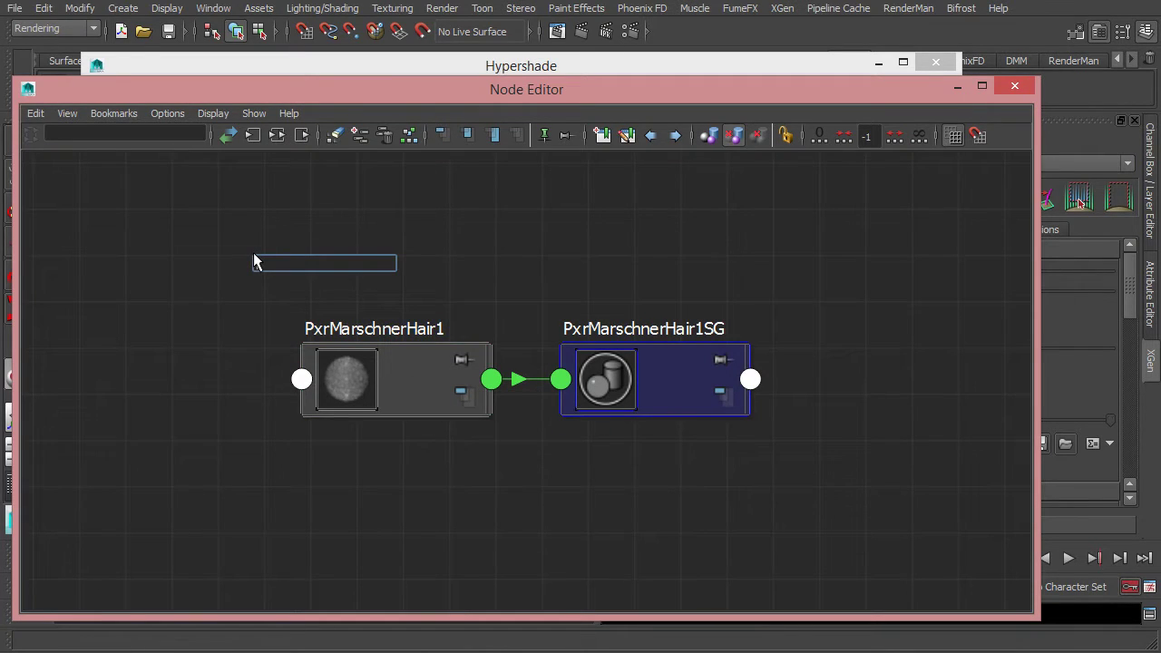
{"action": "type", "text": "prim"}
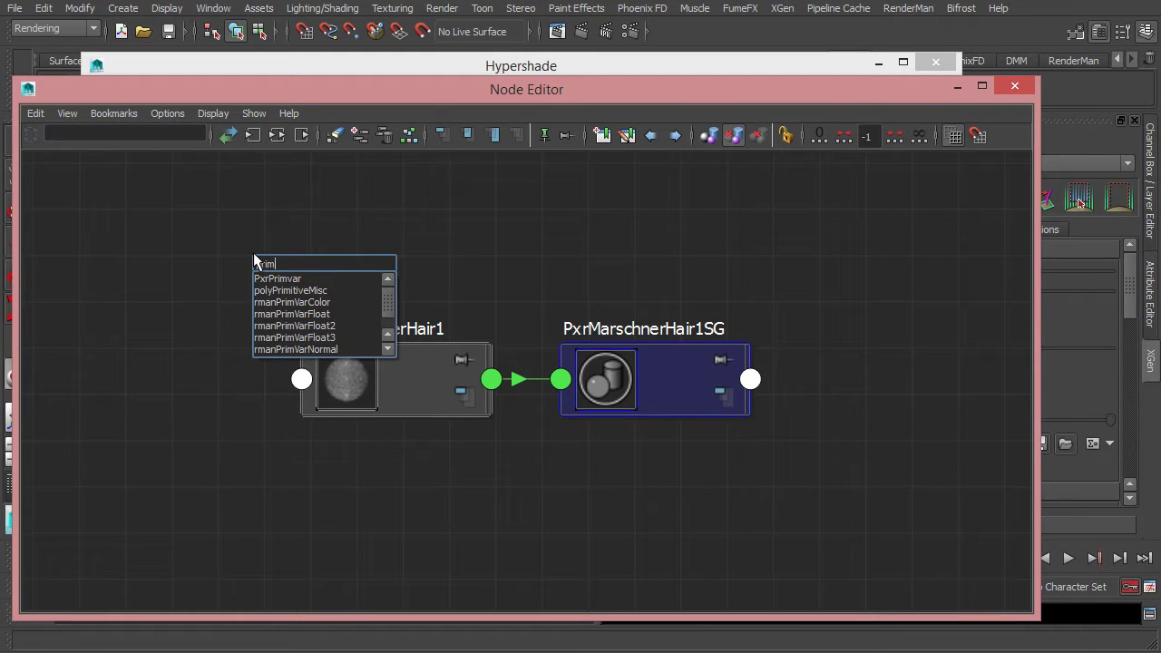
{"action": "key", "text": "Down"}
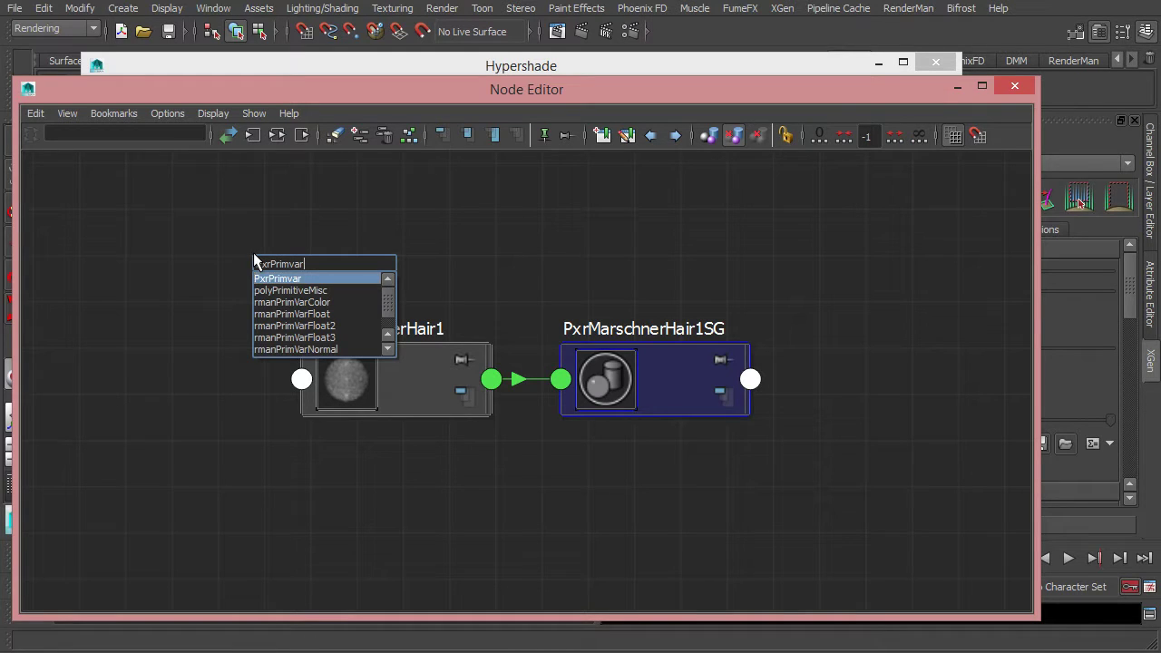
{"action": "key", "text": "Return"}
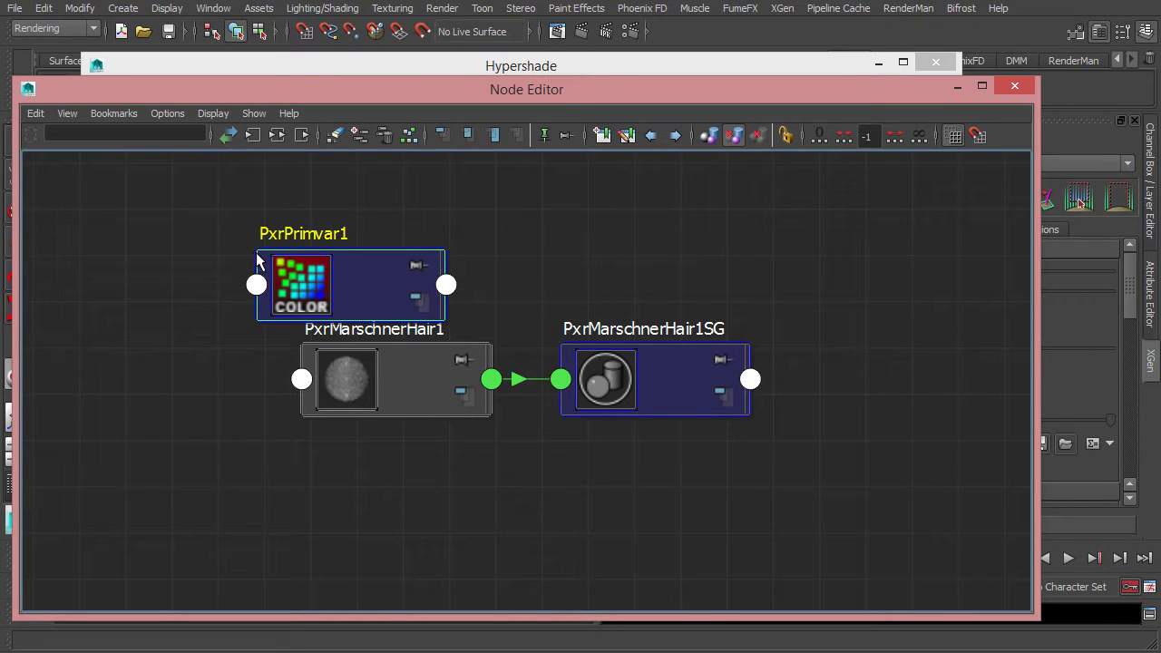
- Move PxrPrimvar1 to the upper left and rearrange the Node Editor and shading editor windows
{"action": "left_click_drag", "start_coordinate": [326, 271], "coordinate": [150, 245]}
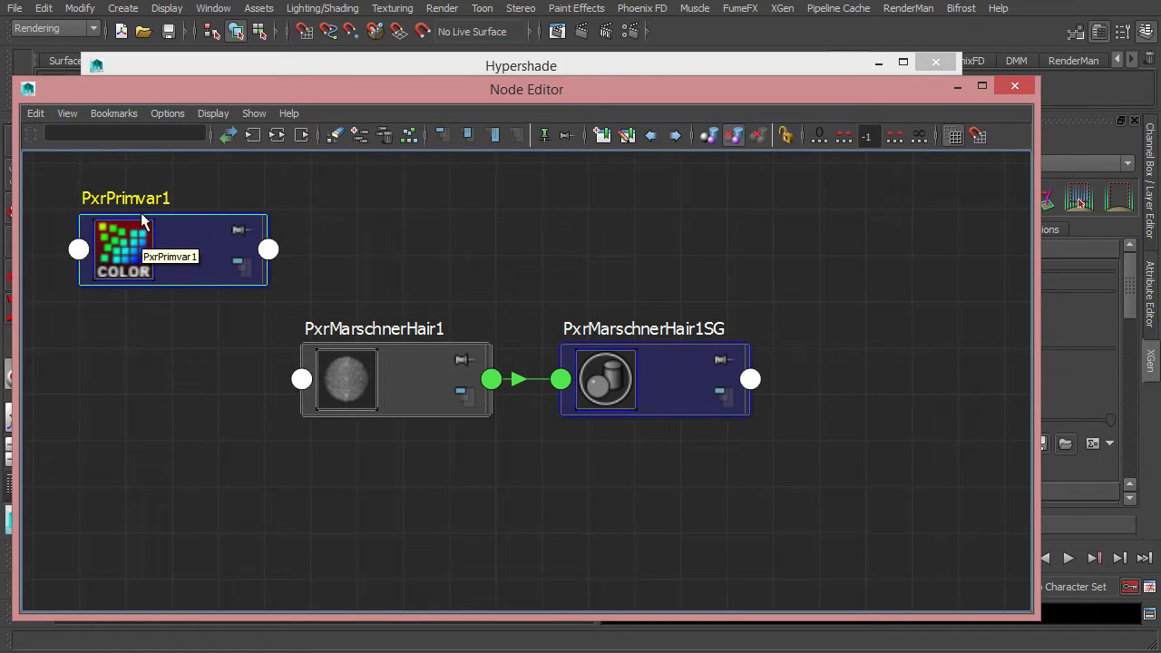
{"action": "left_click_drag", "start_coordinate": [177, 271], "coordinate": [141, 273]}
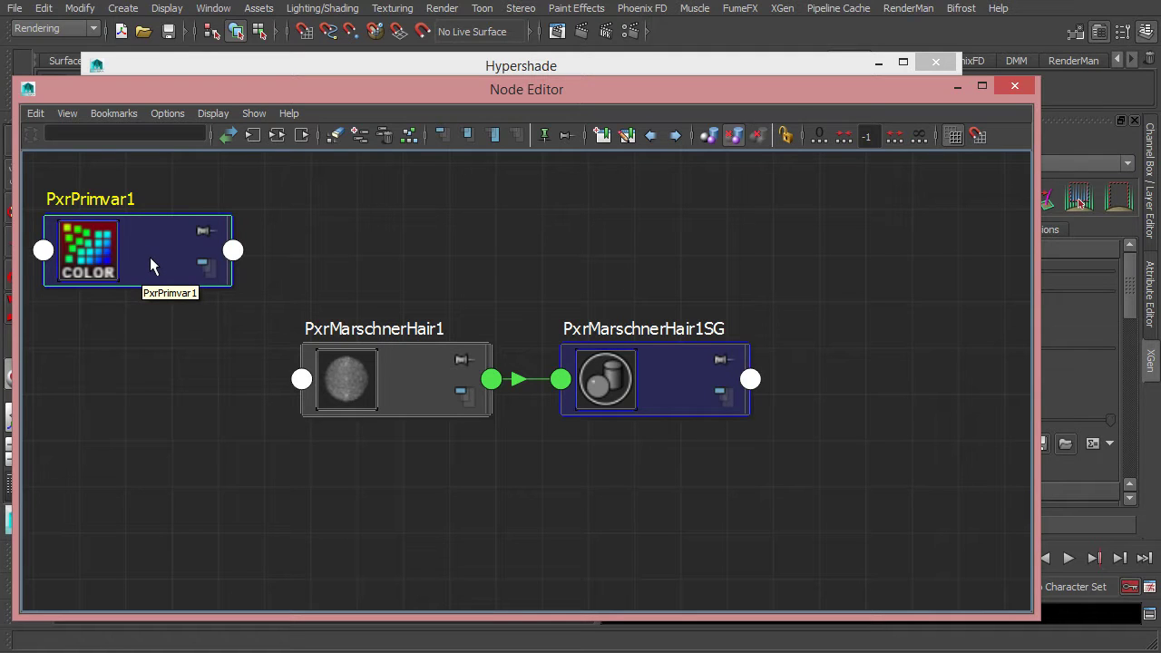
{"action": "left_click", "coordinate": [366, 387]}
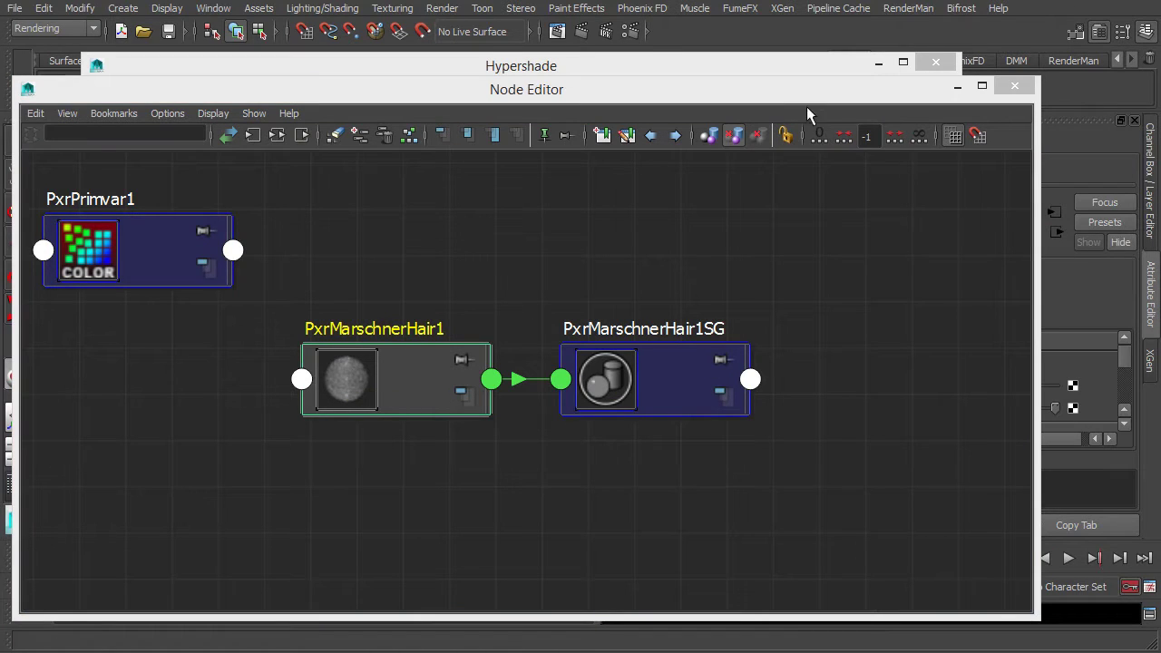
{"action": "left_click_drag", "start_coordinate": [806, 90], "coordinate": [635, 91]}
{"action": "left_click", "coordinate": [820, 68]}
{"action": "left_click_drag", "start_coordinate": [820, 67], "coordinate": [669, 66]}
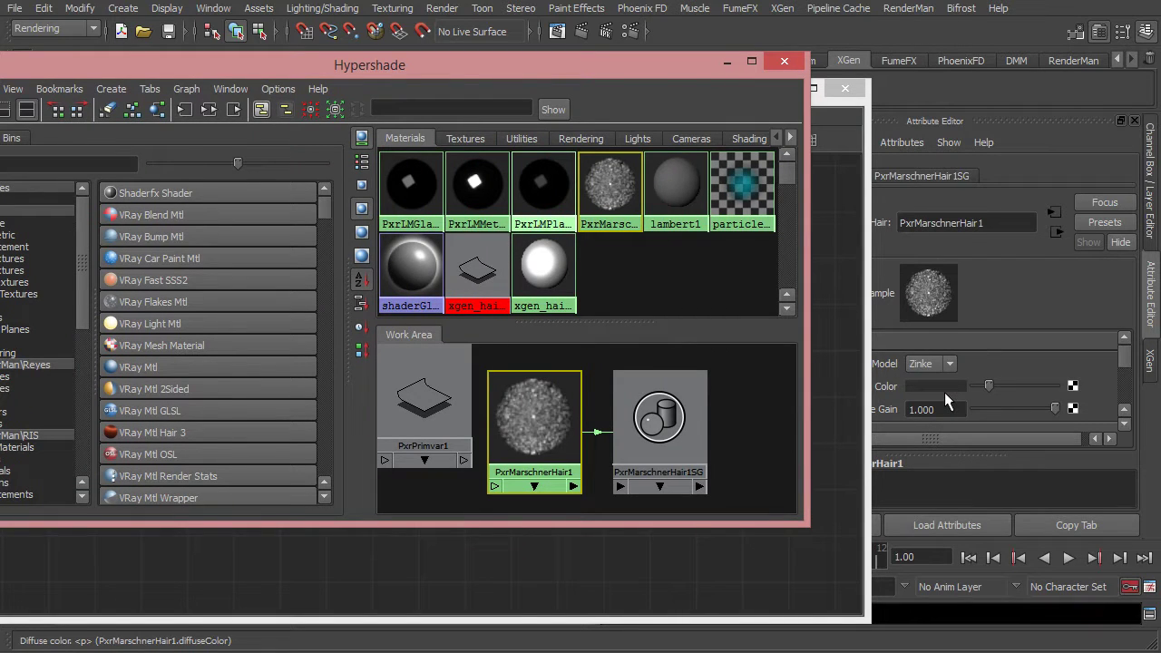
{"action": "left_click_drag", "start_coordinate": [568, 71], "coordinate": [771, 65]}
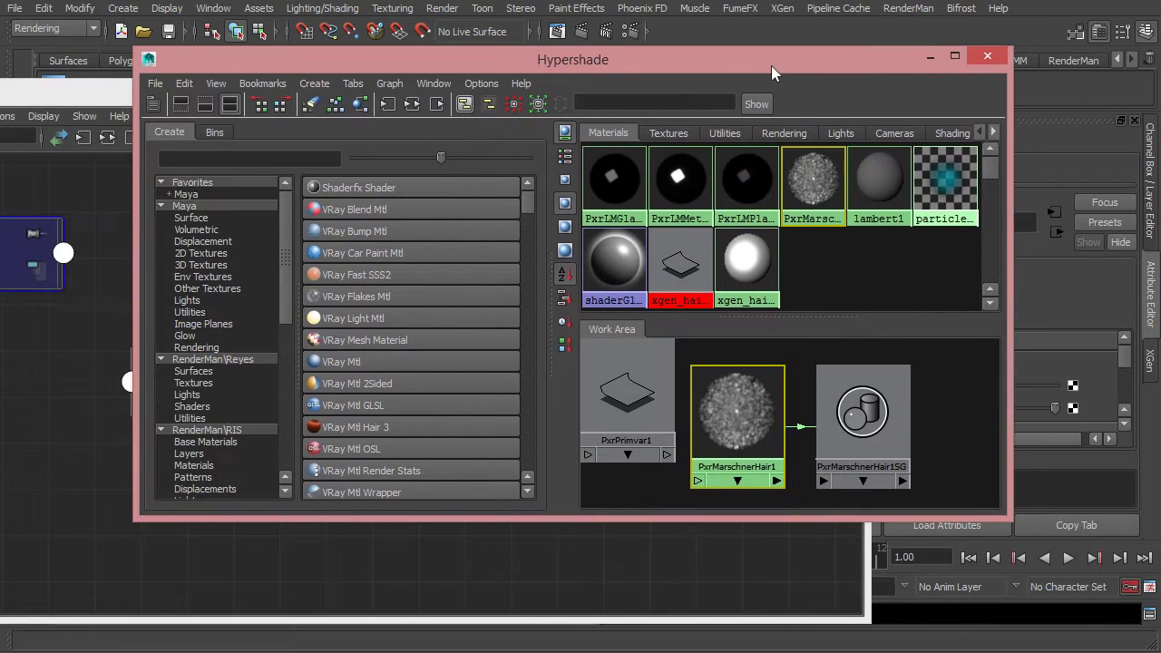
{"action": "left_click_drag", "start_coordinate": [65, 93], "coordinate": [171, 85]}
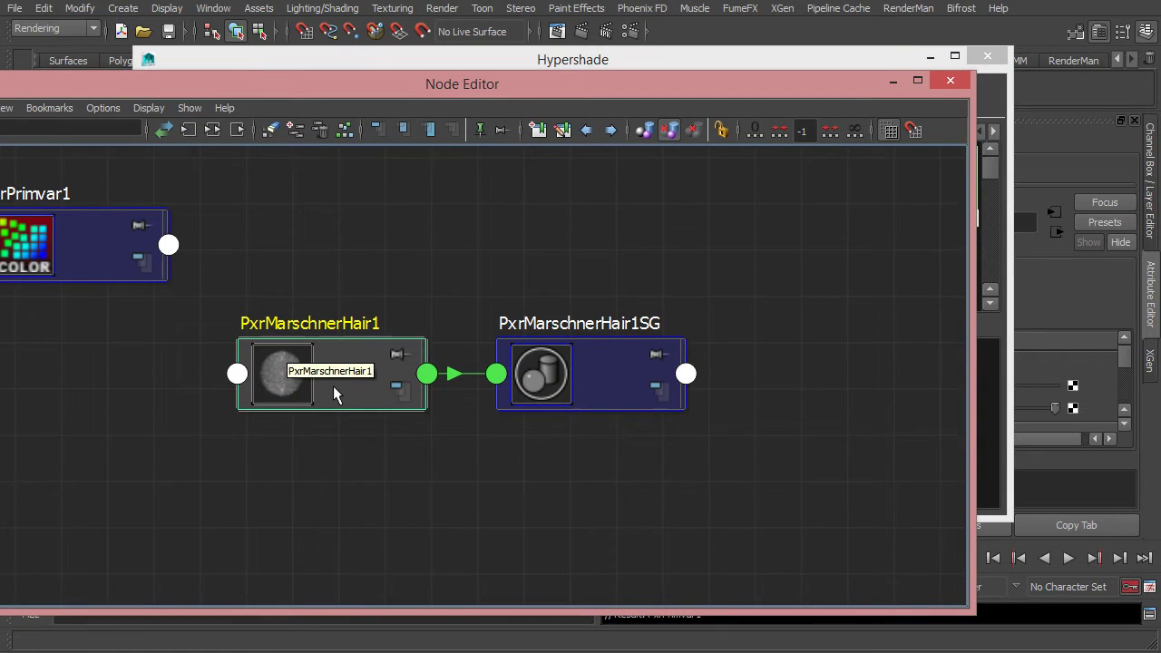
{"action": "left_click_drag", "start_coordinate": [366, 89], "coordinate": [408, 93]}
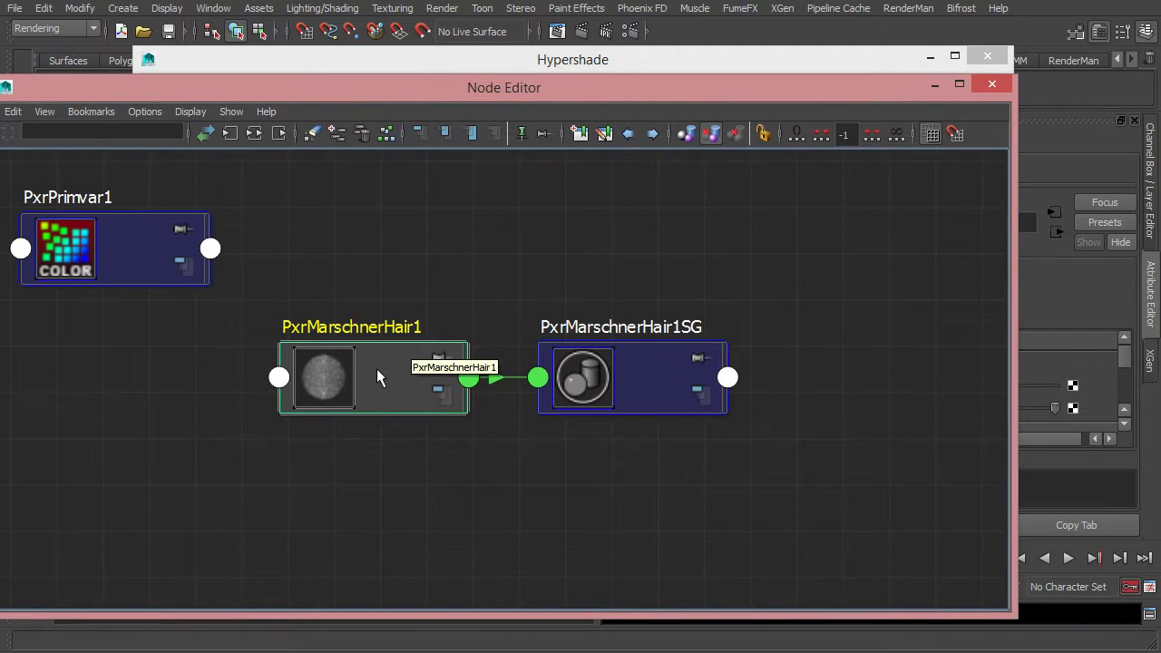
- Select PxrPrimvar1 to load its attributes and move the editor windows aside
{"action": "left_click", "coordinate": [110, 259]}
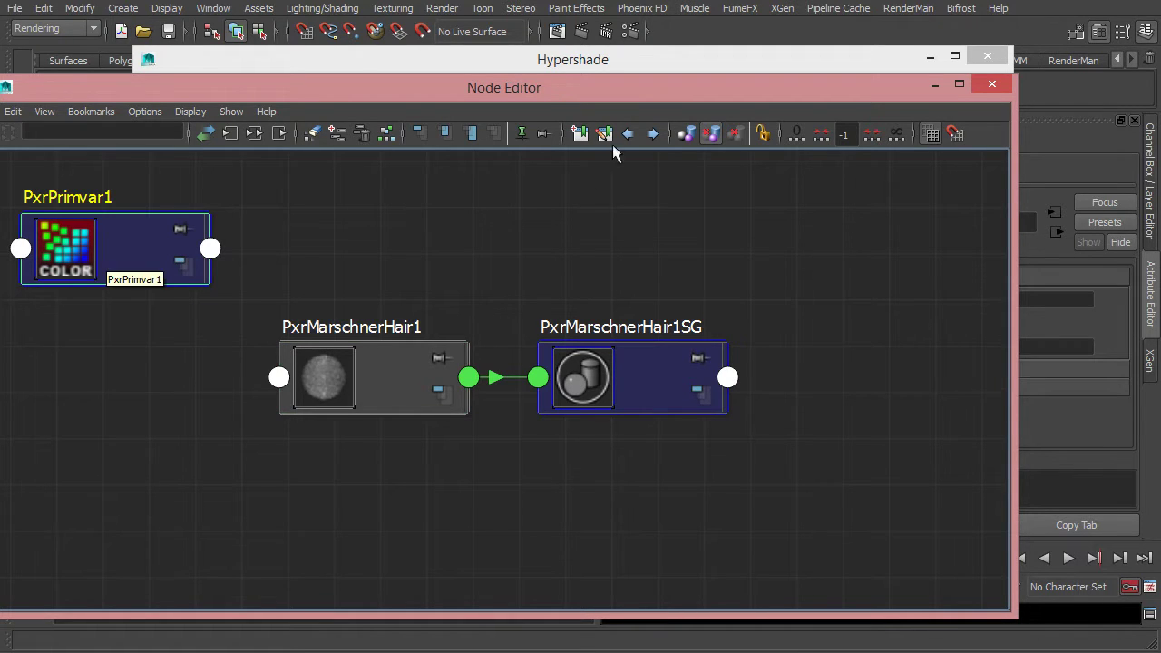
{"action": "left_click_drag", "start_coordinate": [572, 88], "coordinate": [268, 48]}
{"action": "left_click", "coordinate": [930, 57]}
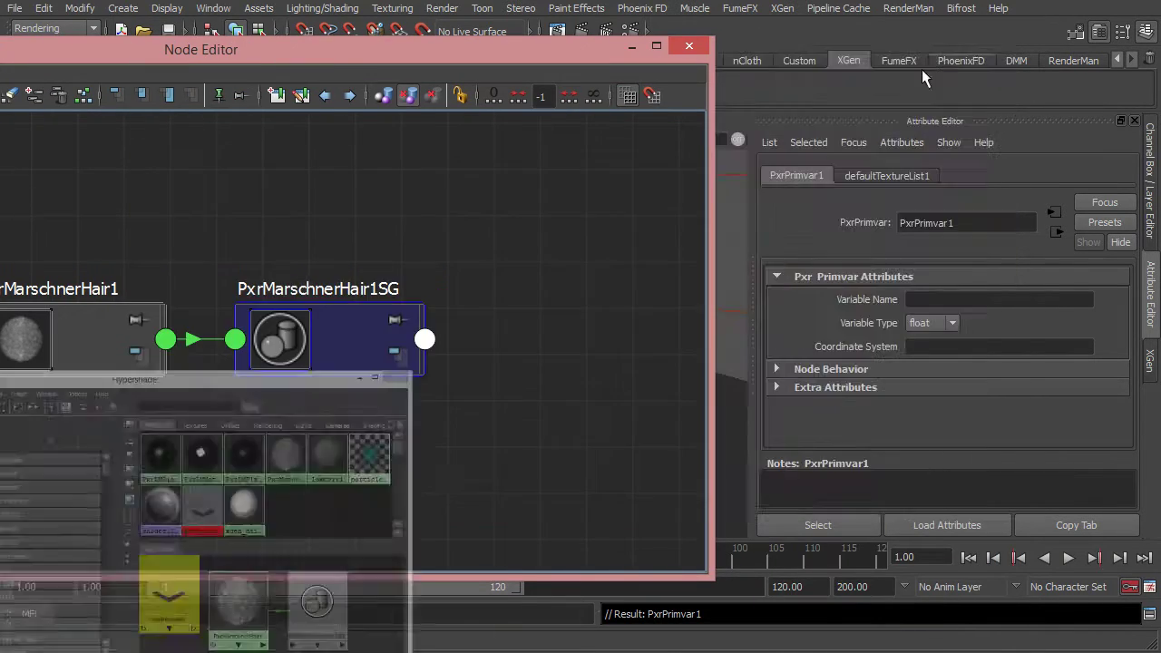
{"action": "mouse_move", "coordinate": [543, 51]}
{"action": "left_mouse_down"}
{"action": "mouse_move", "coordinate": [412, 109]}
{"action": "mouse_move", "coordinate": [893, 77]}
{"action": "left_mouse_up"}
- Set PxrPrimvar1's Variable Type to color and its Variable Name to prim_colour
{"action": "left_click", "coordinate": [919, 80]}
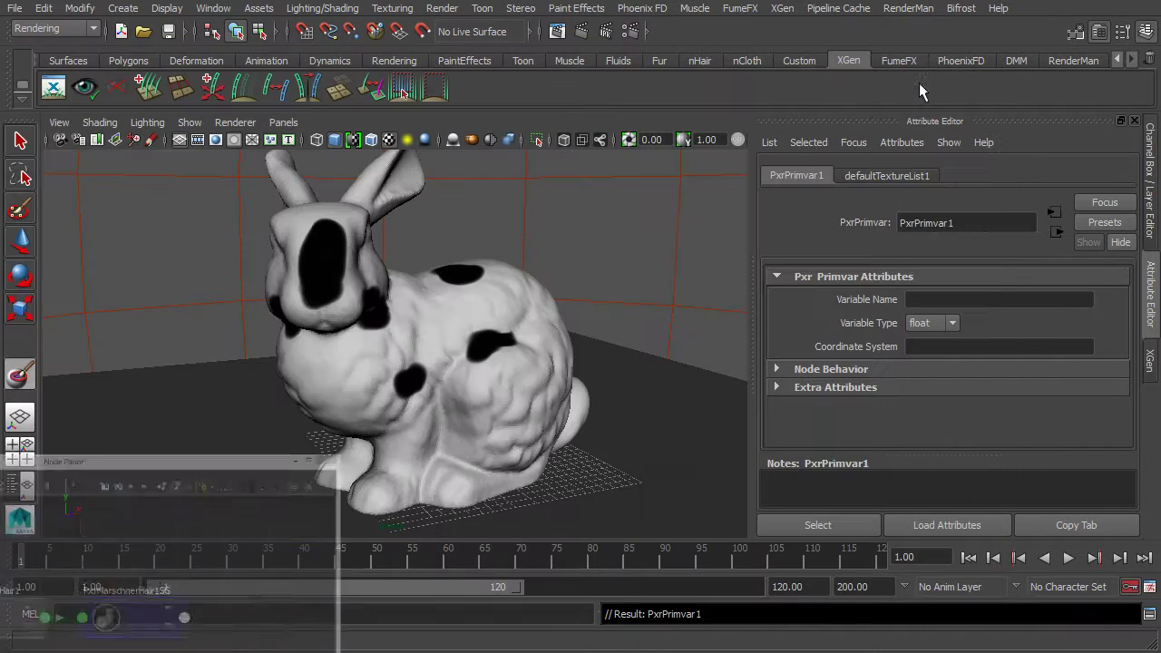
{"action": "left_click", "coordinate": [946, 325]}
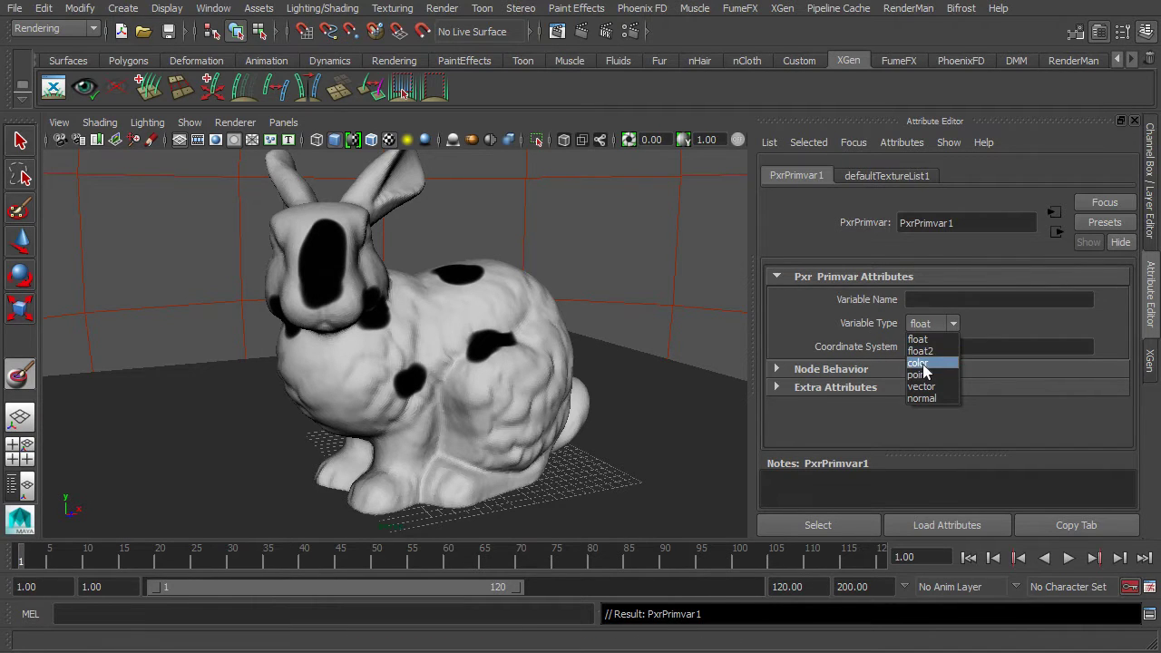
{"action": "left_click", "coordinate": [918, 363]}
{"action": "left_click", "coordinate": [937, 304]}
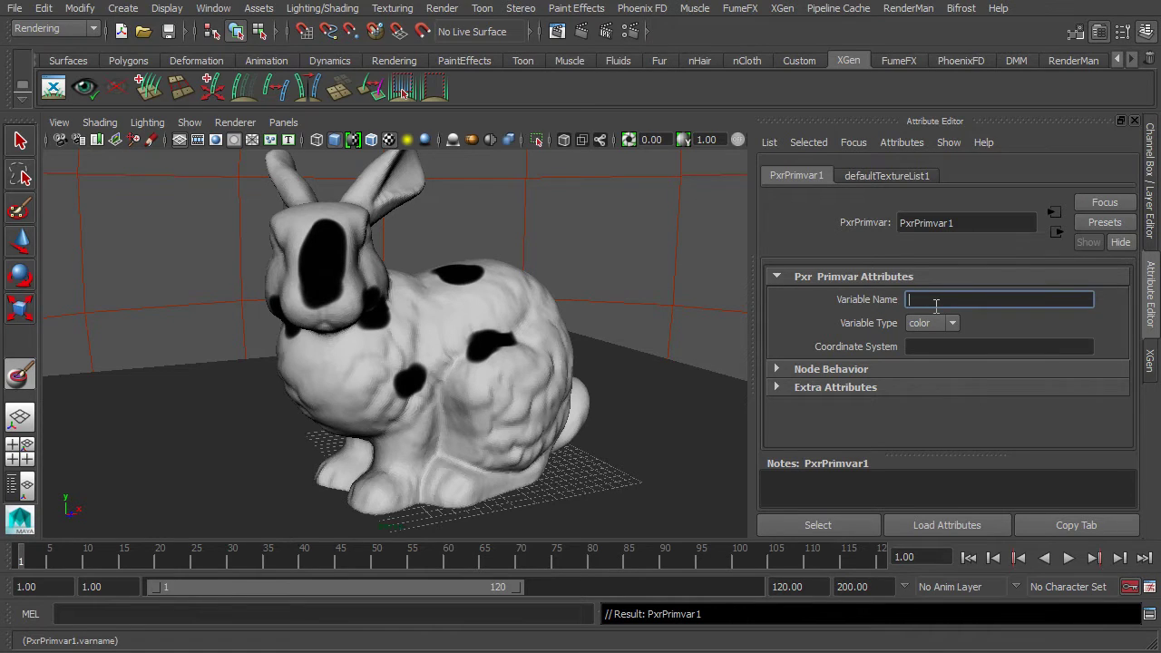
{"action": "type", "text": "prim_colour"}
{"action": "key", "text": "Return"}
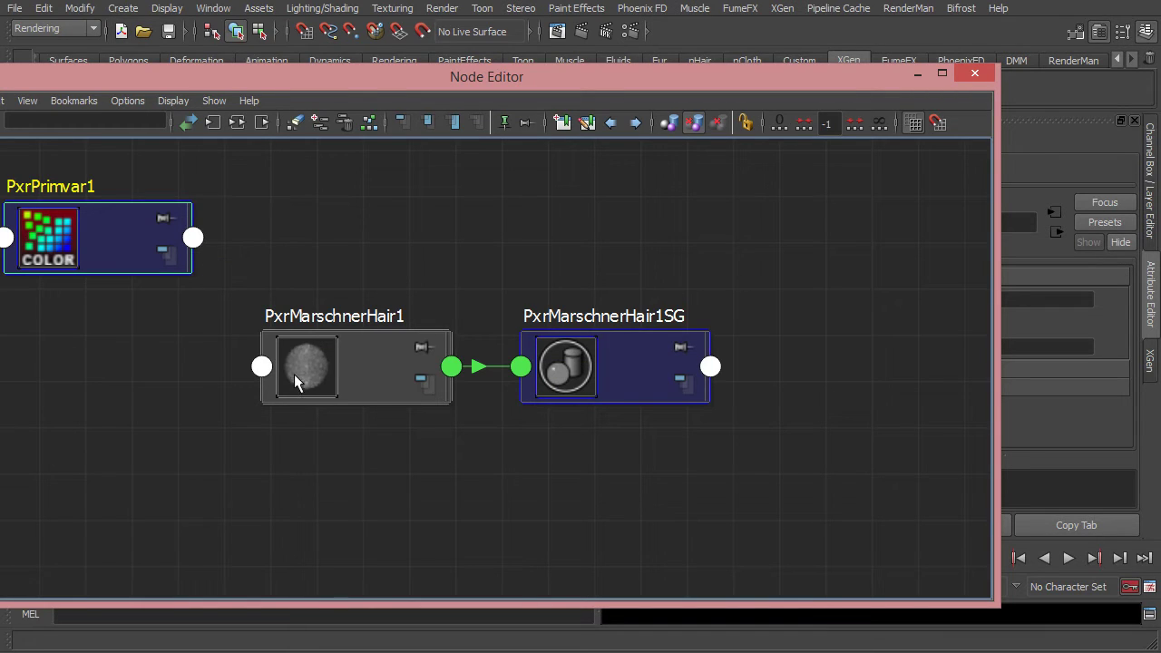
- Connect PxrPrimvar1 resultRGB to PxrMarschnerHair1 Diffuse Color
{"action": "left_click", "coordinate": [201, 246]}
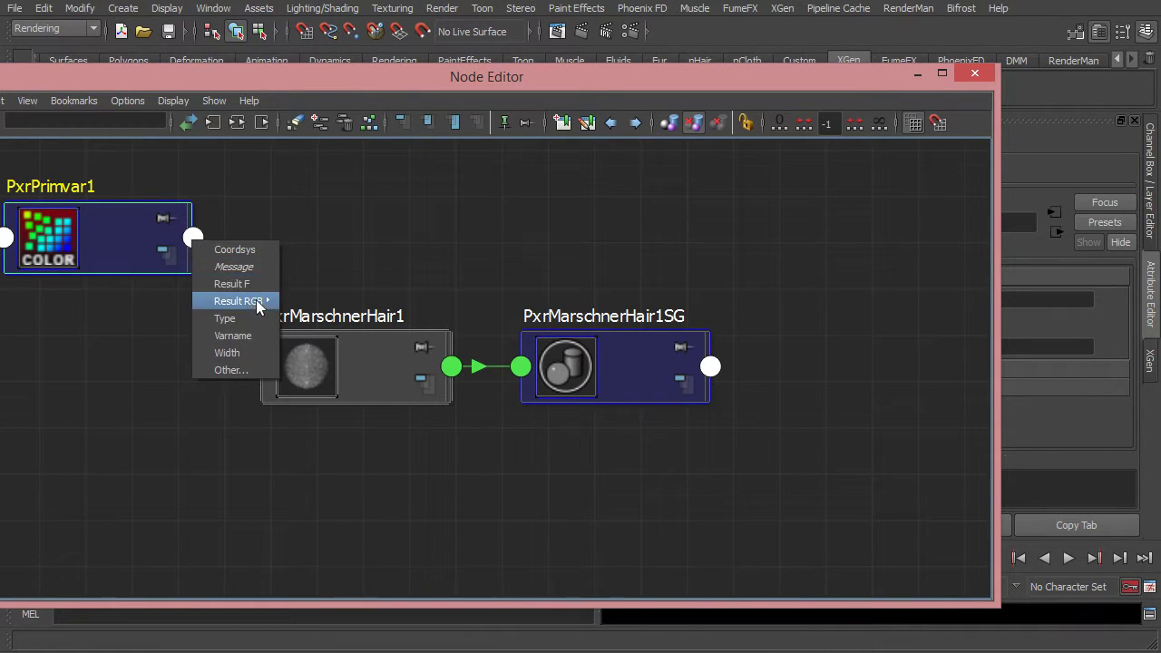
{"action": "mouse_move", "coordinate": [240, 301]}
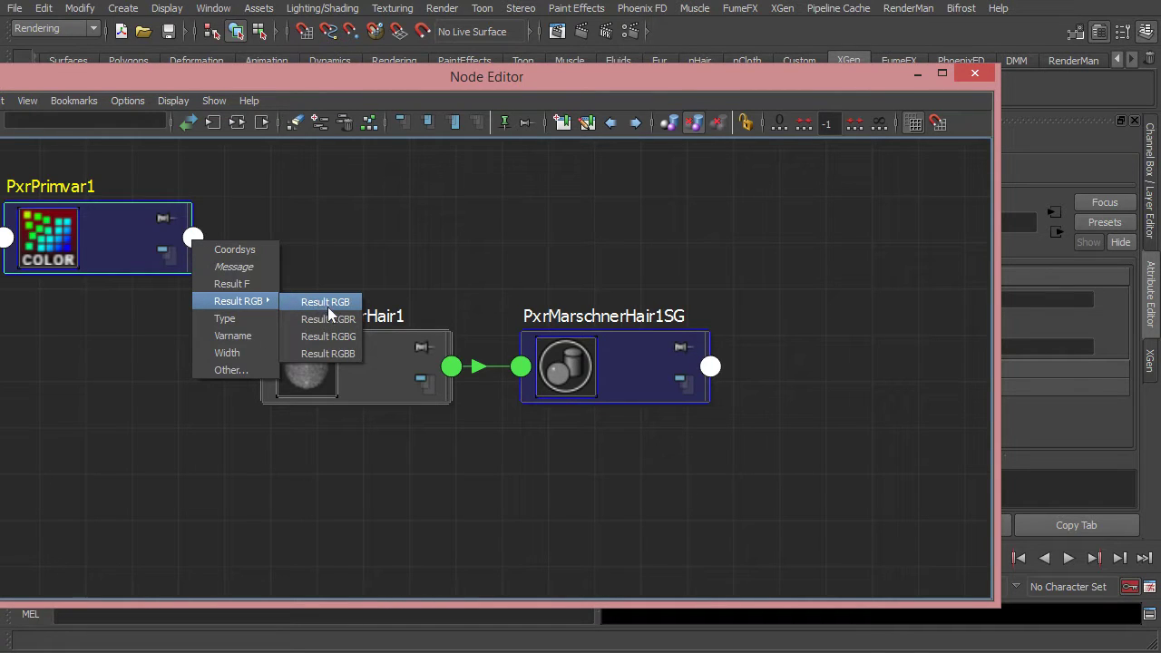
{"action": "left_click", "coordinate": [327, 303]}
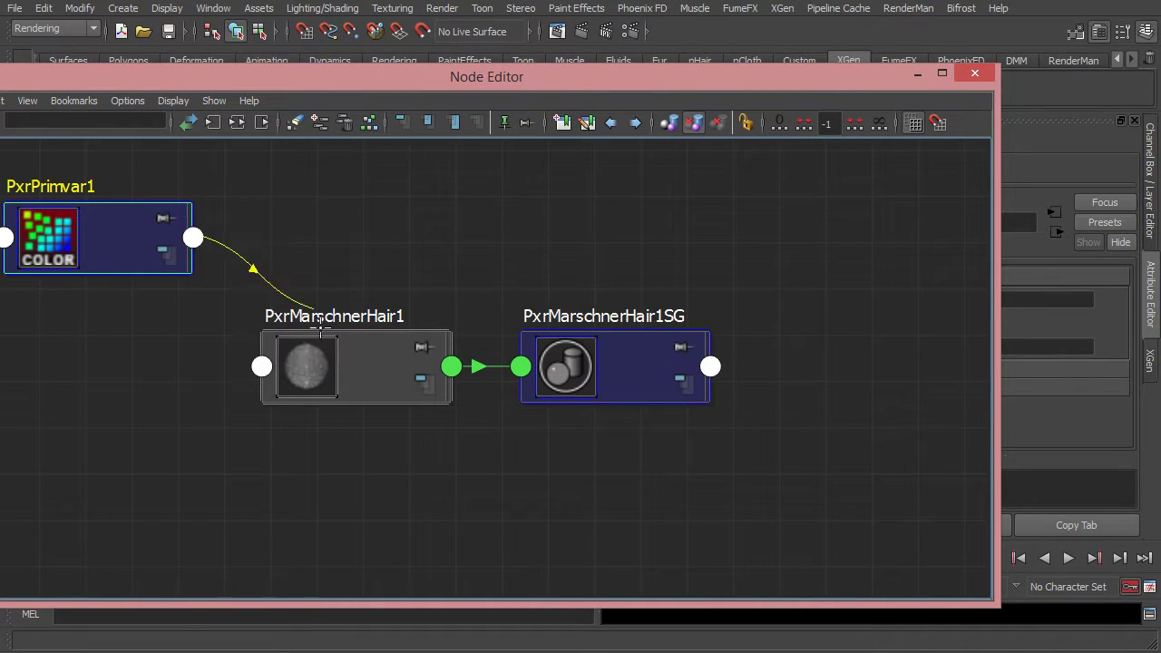
{"action": "left_click", "coordinate": [275, 375]}
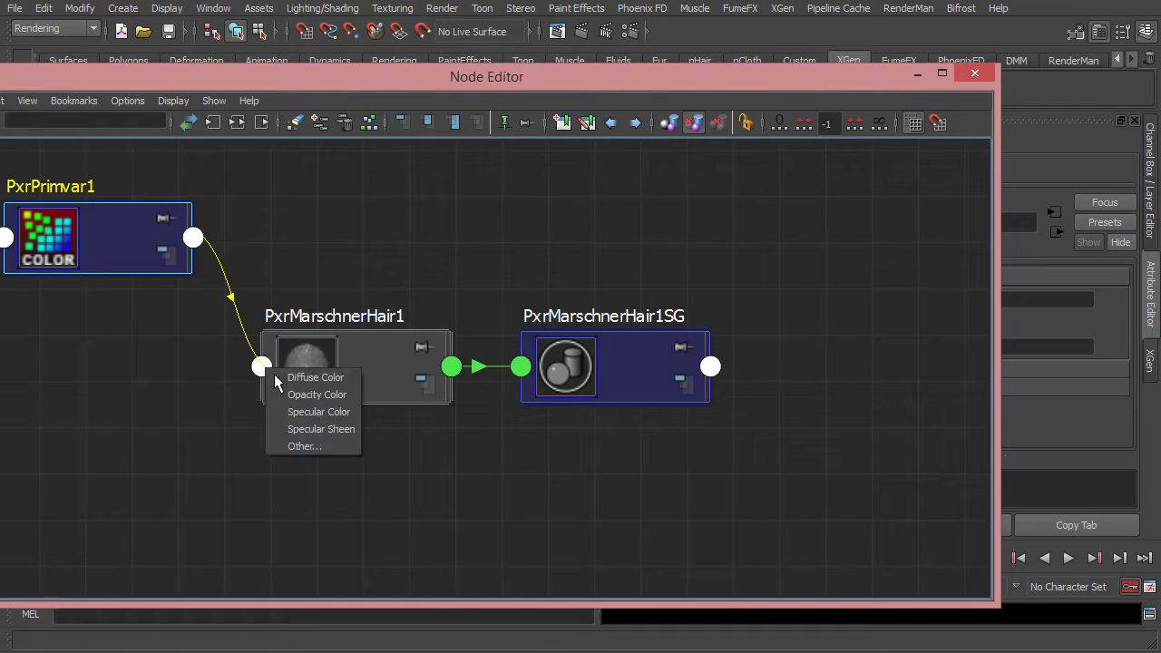
{"action": "left_click", "coordinate": [319, 378]}
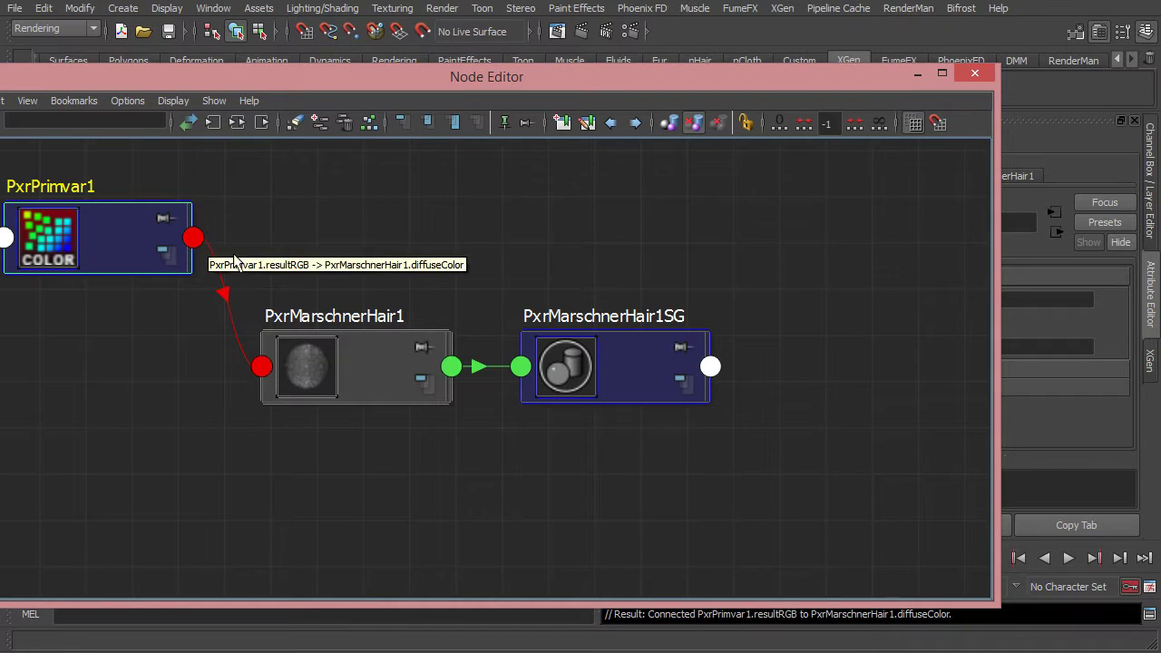
- Check the PxrMarschnerHair1 and PxrPrimvar1 attributes, then close the Node Editor and Hypershade
{"action": "left_click", "coordinate": [377, 377]}
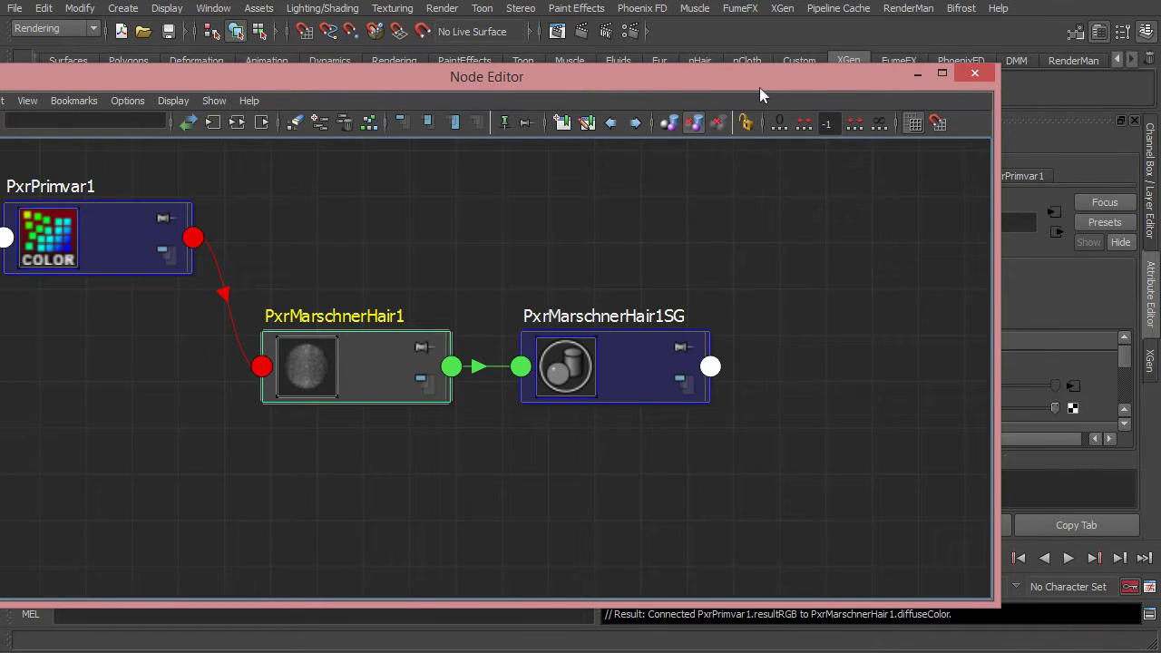
{"action": "left_click_drag", "start_coordinate": [760, 87], "coordinate": [361, 108]}
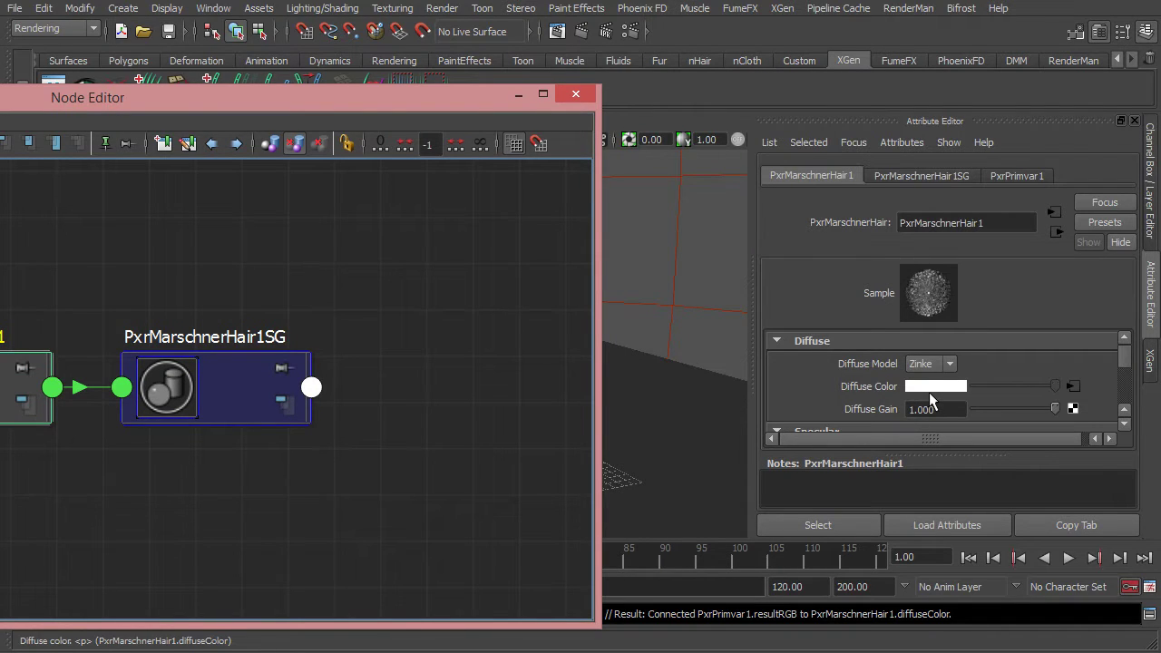
{"action": "left_click", "coordinate": [1073, 388]}
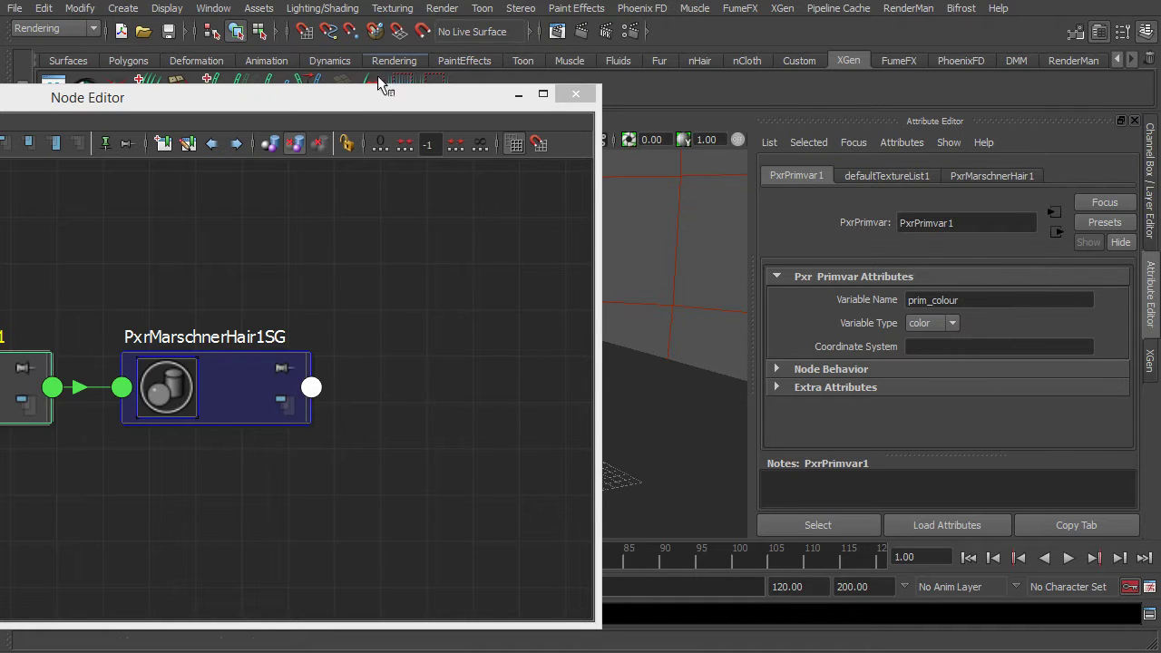
{"action": "left_click_drag", "start_coordinate": [363, 97], "coordinate": [843, 99]}
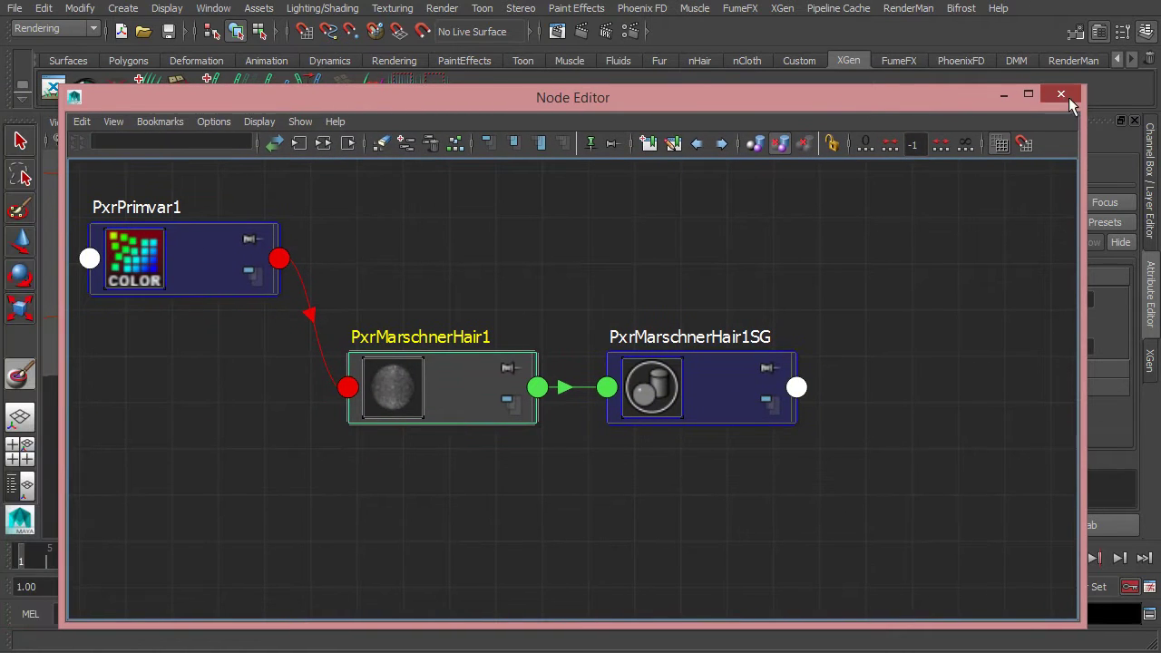
{"action": "left_click", "coordinate": [1067, 96]}
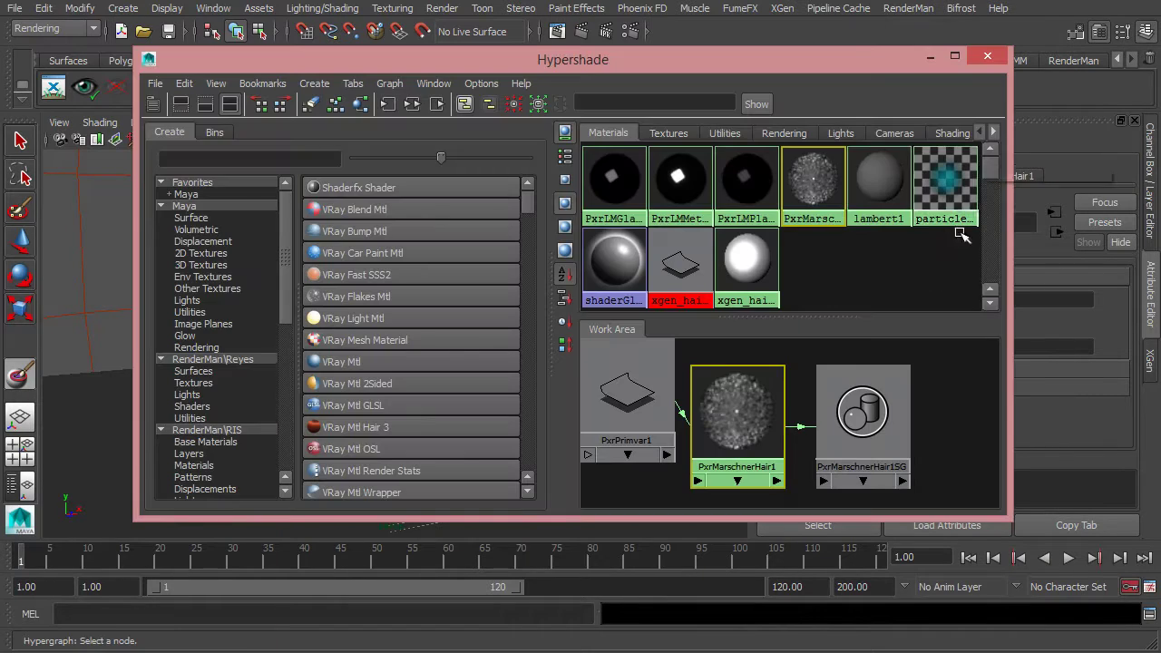
{"action": "left_click", "coordinate": [993, 90]}
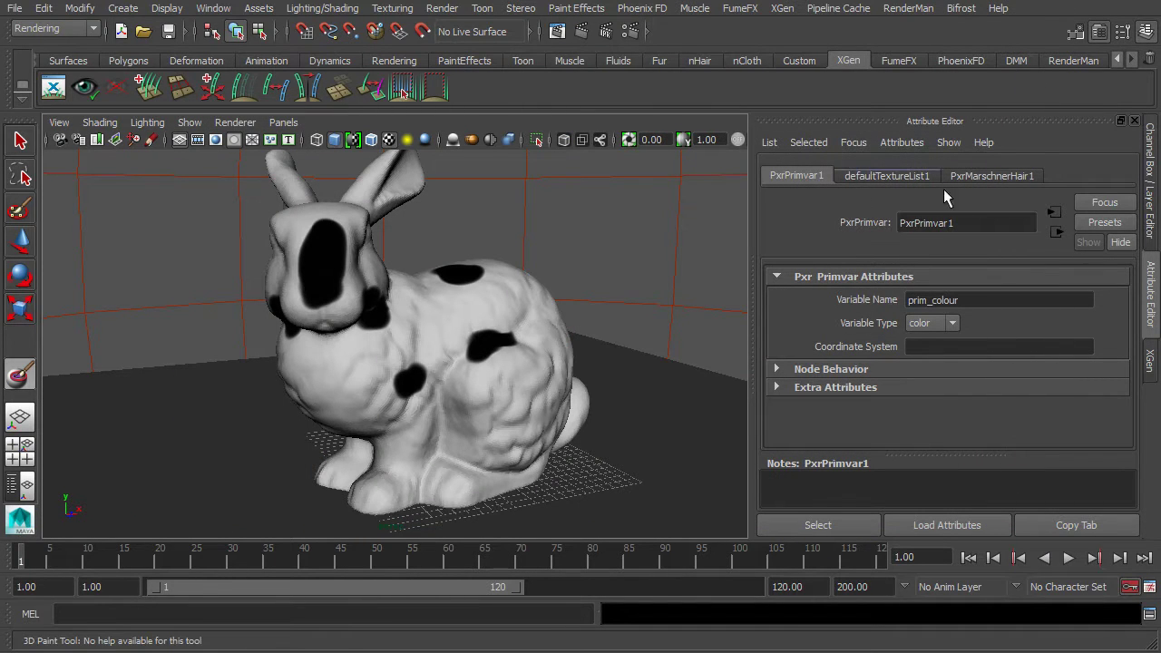
- Show the Outliner and XGen panel and preview the bunnyFur description
{"action": "left_click", "coordinate": [20, 486]}
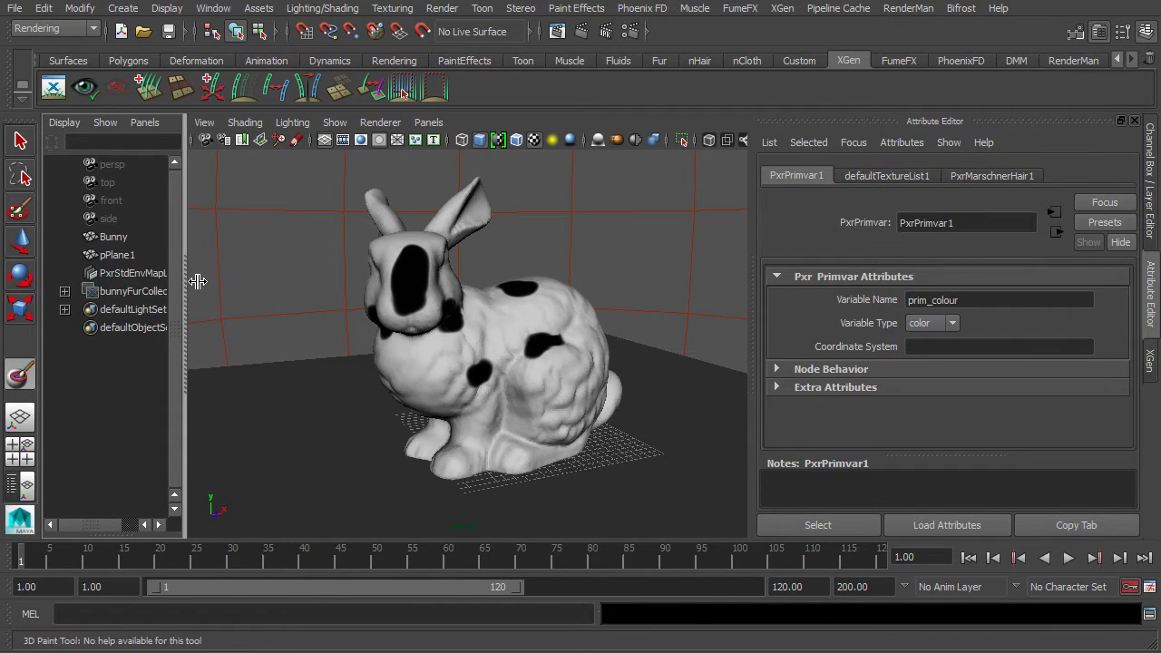
{"action": "left_click_drag", "start_coordinate": [185, 287], "coordinate": [208, 286]}
{"action": "left_click", "coordinate": [1153, 362]}
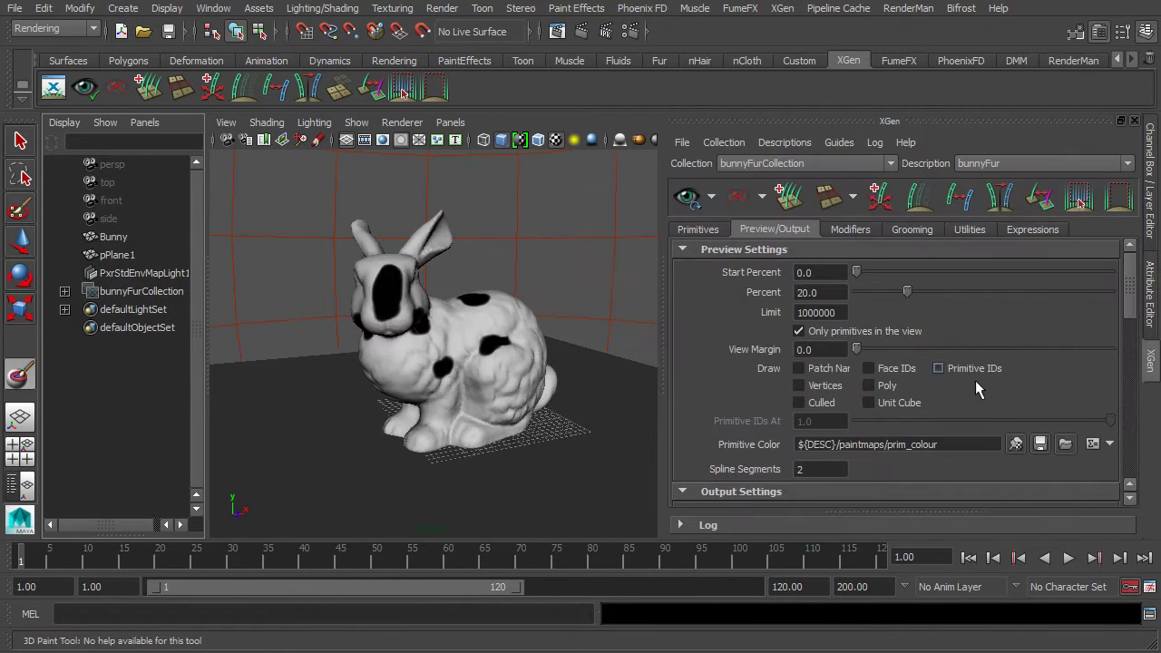
{"action": "left_click", "coordinate": [688, 199]}
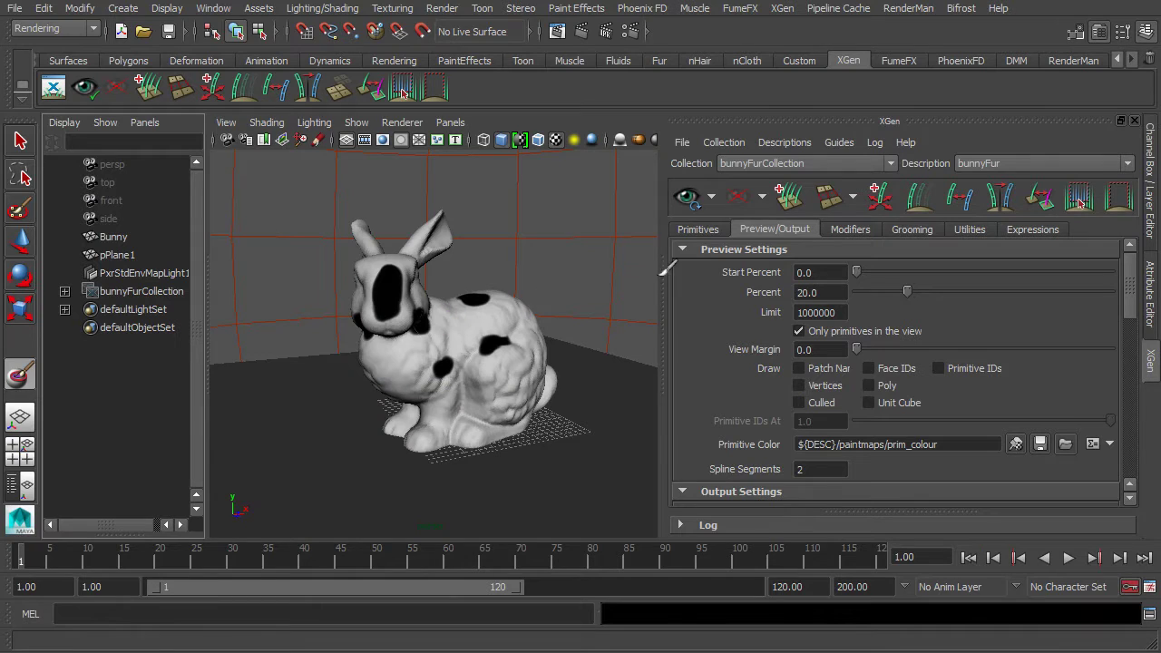
- Raise the preview Percent to about 44.645 and inspect the denser fur up close
{"action": "left_click_drag", "start_coordinate": [908, 292], "coordinate": [970, 292]}
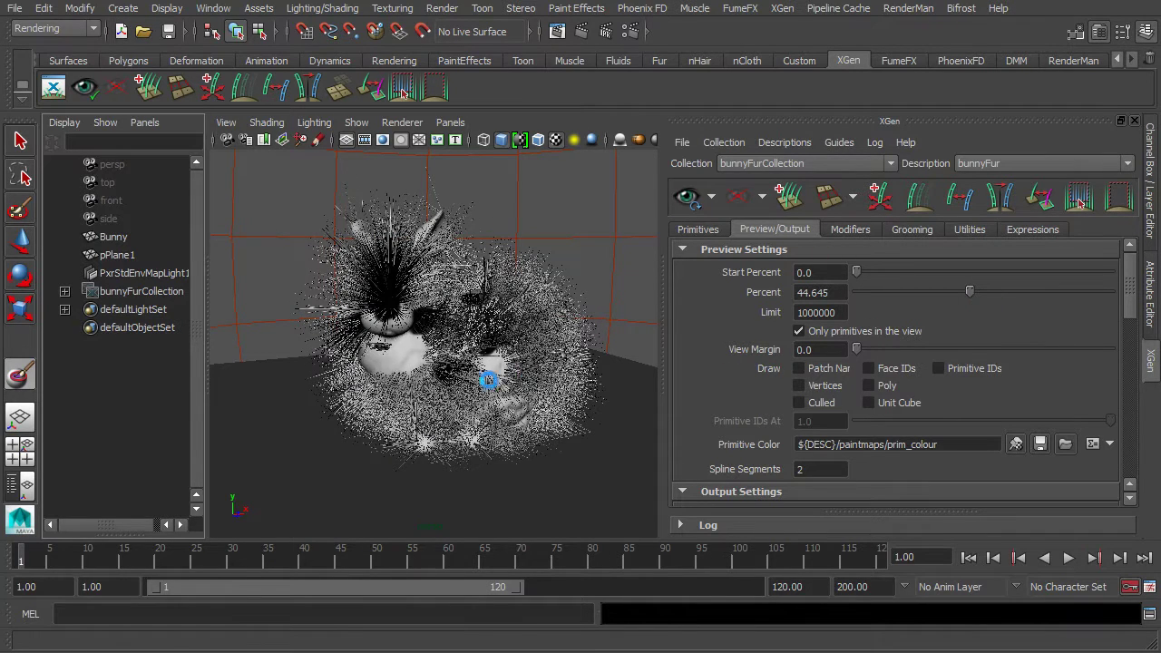
{"action": "mouse_move", "coordinate": [444, 354]}
{"action": "right_mouse_down", "text": "alt"}
{"action": "mouse_move", "coordinate": [416, 340]}
{"action": "mouse_move", "coordinate": [422, 363]}
{"action": "right_mouse_up", "text": "alt"}
{"action": "mouse_move", "coordinate": [422, 363]}
{"action": "left_mouse_down", "text": "alt"}
{"action": "mouse_move", "coordinate": [427, 403]}
{"action": "mouse_move", "coordinate": [480, 402]}
{"action": "mouse_move", "coordinate": [472, 309]}
{"action": "mouse_move", "coordinate": [488, 267]}
{"action": "mouse_move", "coordinate": [536, 258]}
{"action": "mouse_move", "coordinate": [373, 304]}
{"action": "mouse_move", "coordinate": [400, 317]}
{"action": "left_mouse_up", "text": "alt"}
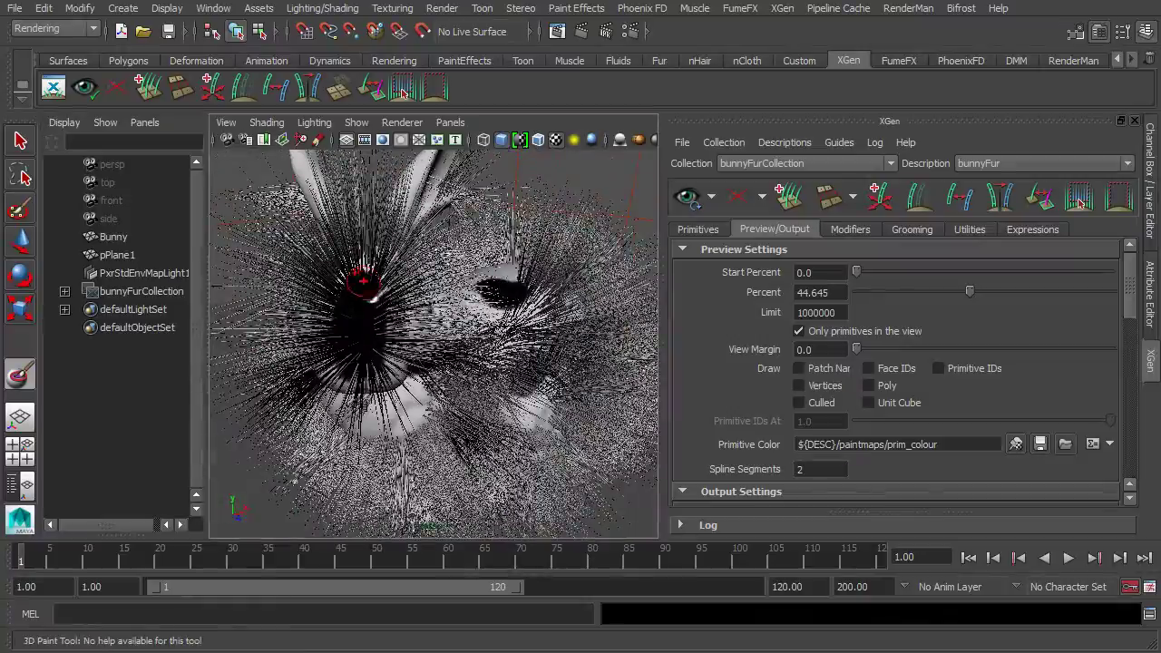
{"action": "mouse_move", "coordinate": [359, 272]}
{"action": "left_mouse_down", "text": "alt"}
{"action": "mouse_move", "coordinate": [345, 317]}
{"action": "mouse_move", "coordinate": [644, 268]}
{"action": "left_mouse_up", "text": "alt"}
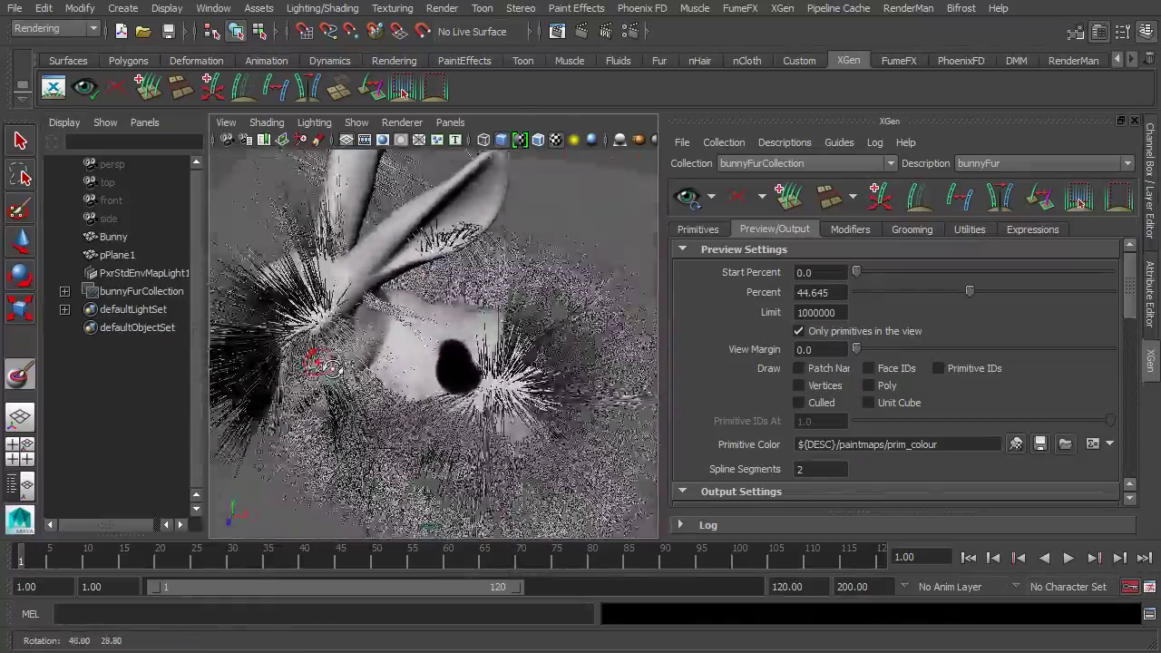
{"action": "left_click", "coordinate": [686, 197]}
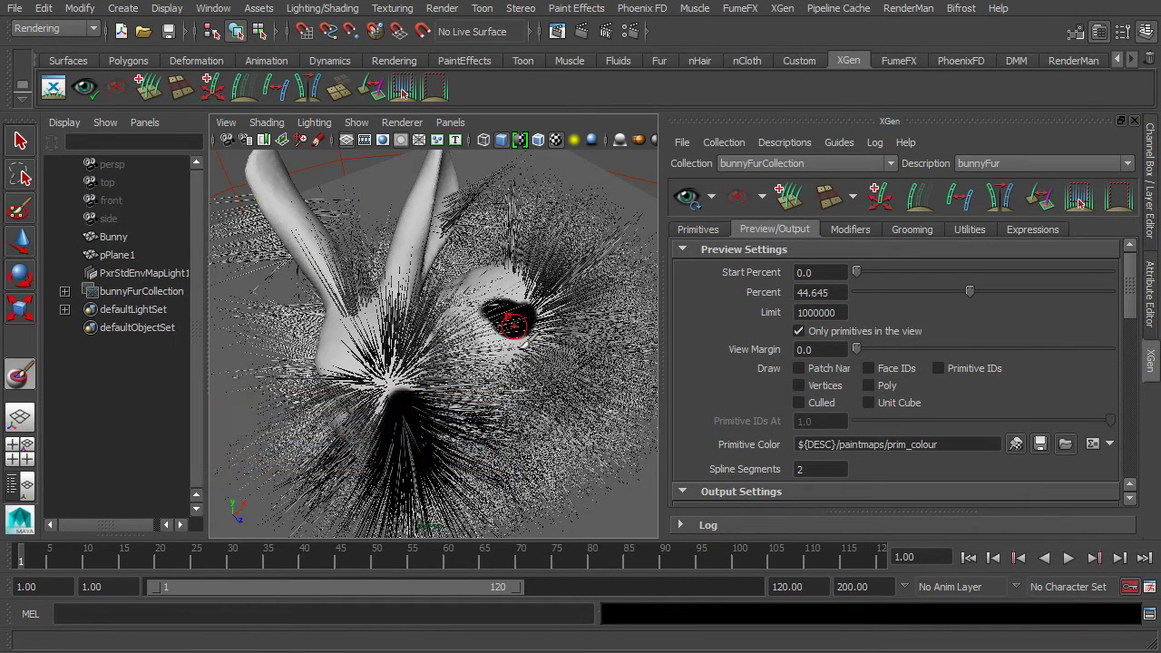
{"action": "mouse_move", "coordinate": [502, 328]}
{"action": "left_mouse_down", "text": "alt"}
{"action": "mouse_move", "coordinate": [551, 364]}
{"action": "mouse_move", "coordinate": [508, 331]}
{"action": "left_mouse_up", "text": "alt"}
{"action": "scroll", "coordinate": [552, 368], "scroll_direction": "down", "scroll_amount": 5}
{"action": "scroll", "coordinate": [506, 329], "scroll_direction": "down", "scroll_amount": 2}
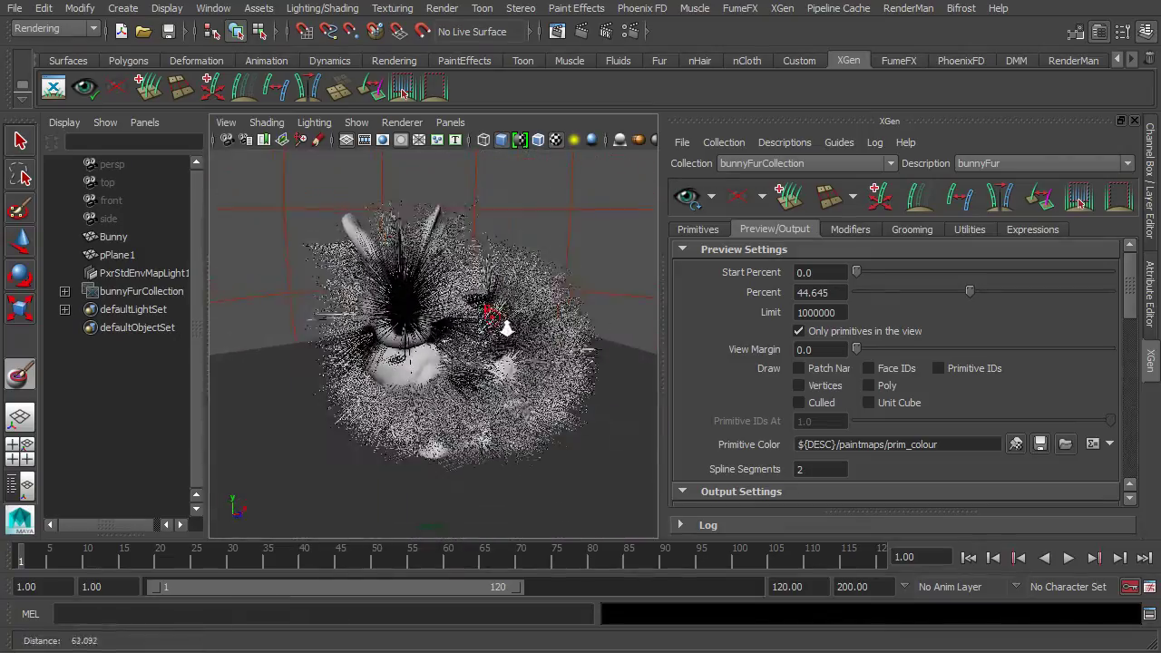
{"action": "scroll", "coordinate": [506, 329], "scroll_direction": "down", "scroll_amount": 1}
- Set the preview Percent back to 20 and regenerate the fur preview
{"action": "left_click_drag", "start_coordinate": [850, 298], "coordinate": [759, 291]}
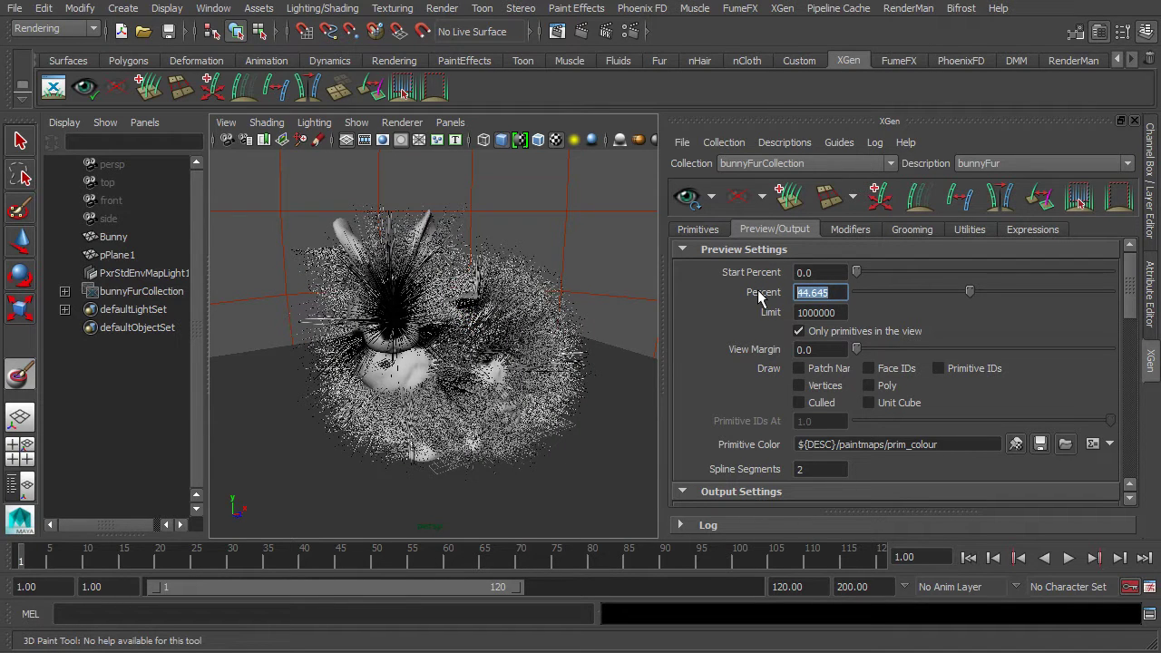
{"action": "type", "text": "20"}
{"action": "key", "text": "Return"}
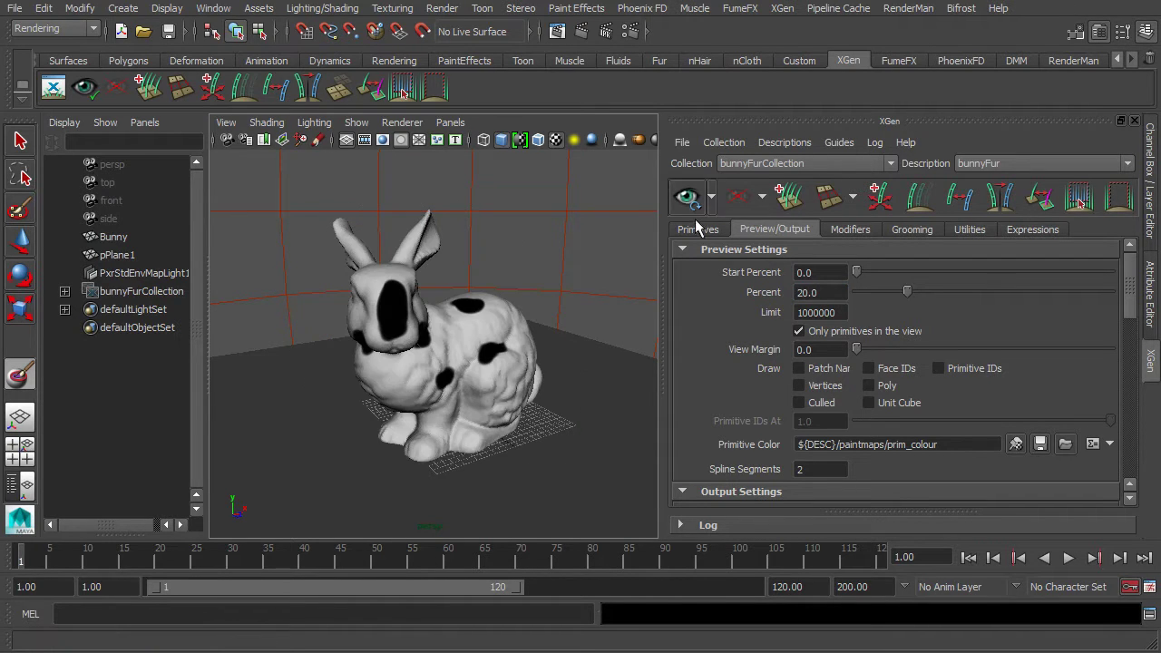
{"action": "left_click", "coordinate": [687, 196]}
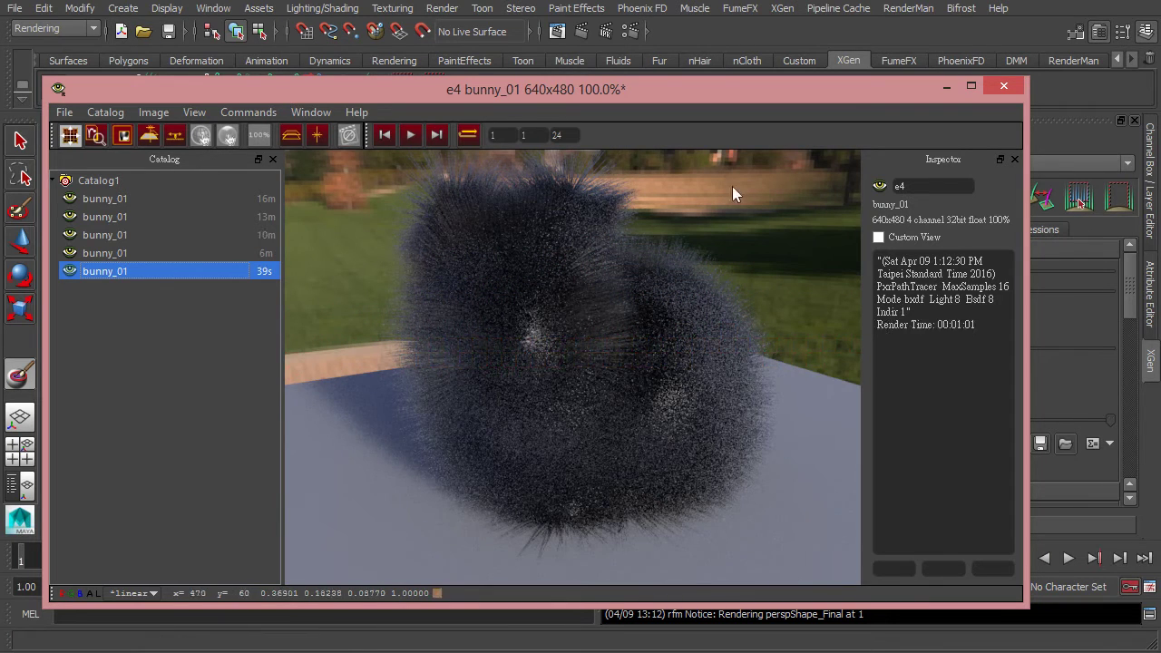
- Minimize the RenderMan render view after reviewing the dark fur render
{"action": "left_click", "coordinate": [947, 86]}
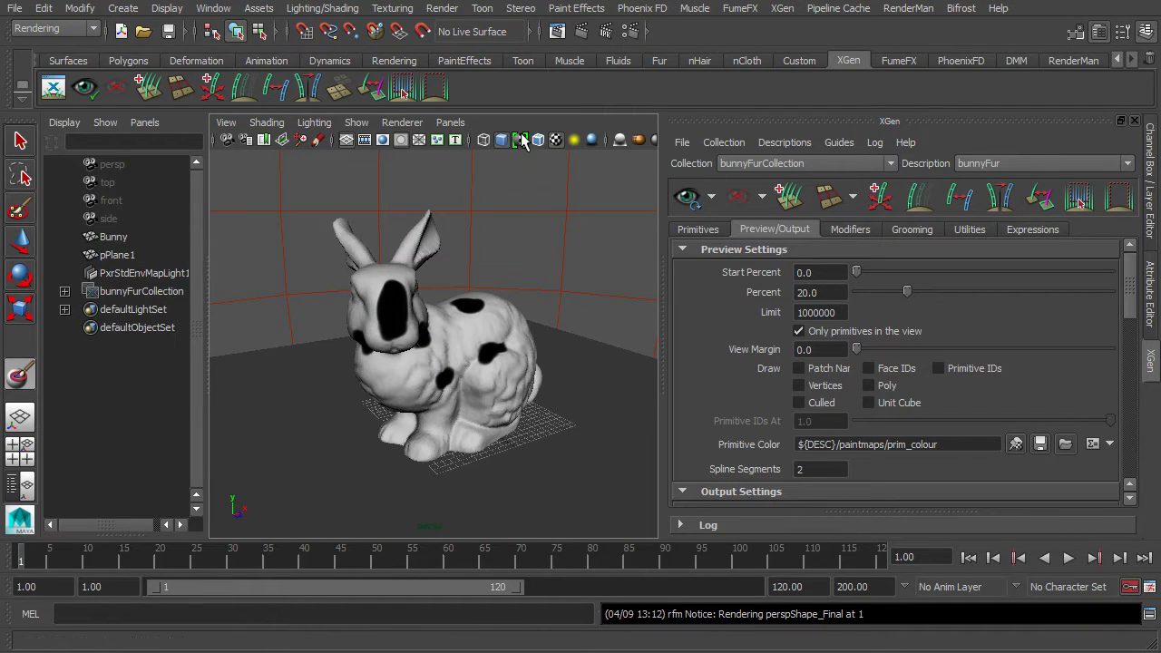
- Select the Bunny, assign a new PxrDisney material, and view its PxrDisney1 attributes
{"action": "key", "text": "w"}
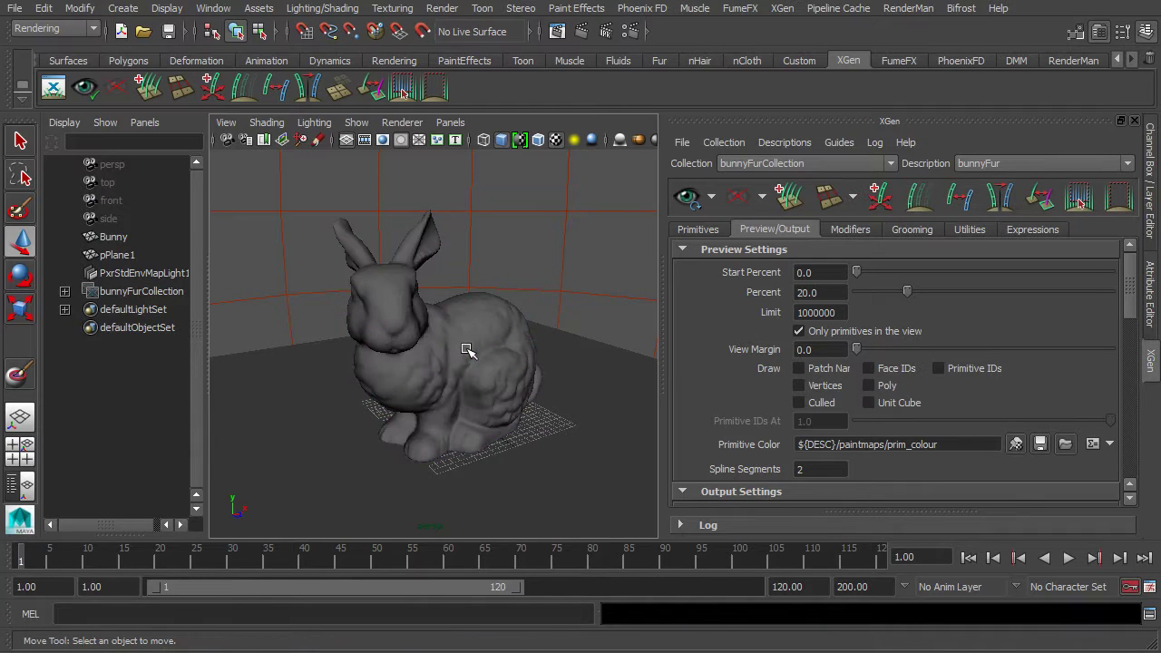
{"action": "left_click", "coordinate": [464, 354]}
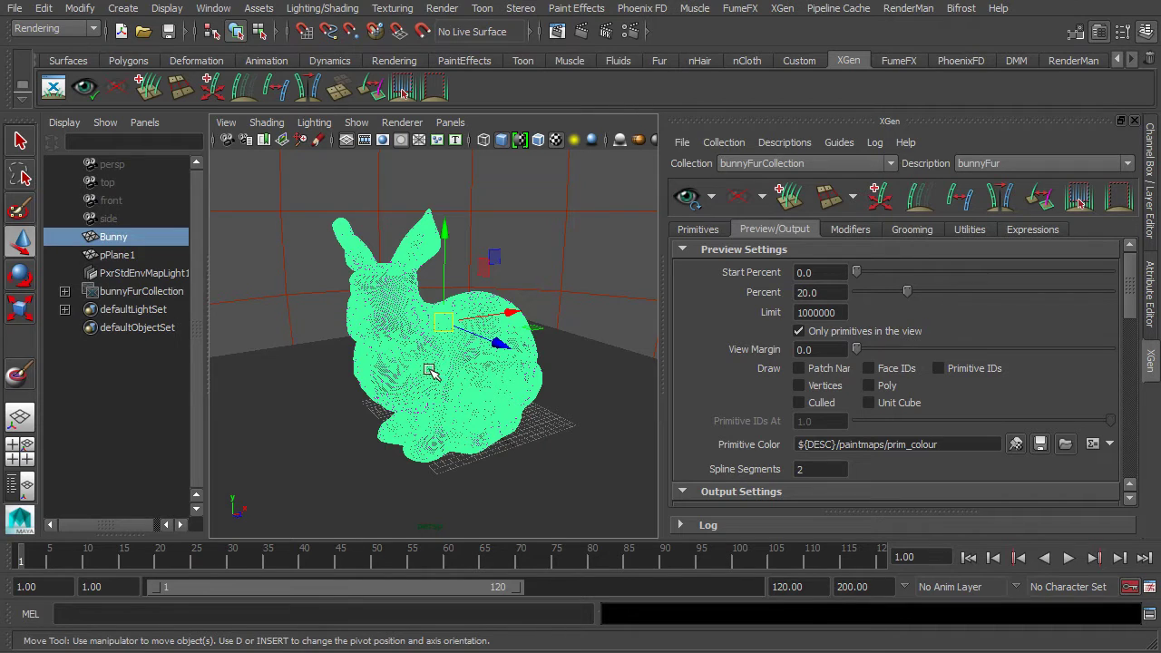
{"action": "left_click", "coordinate": [908, 9]}
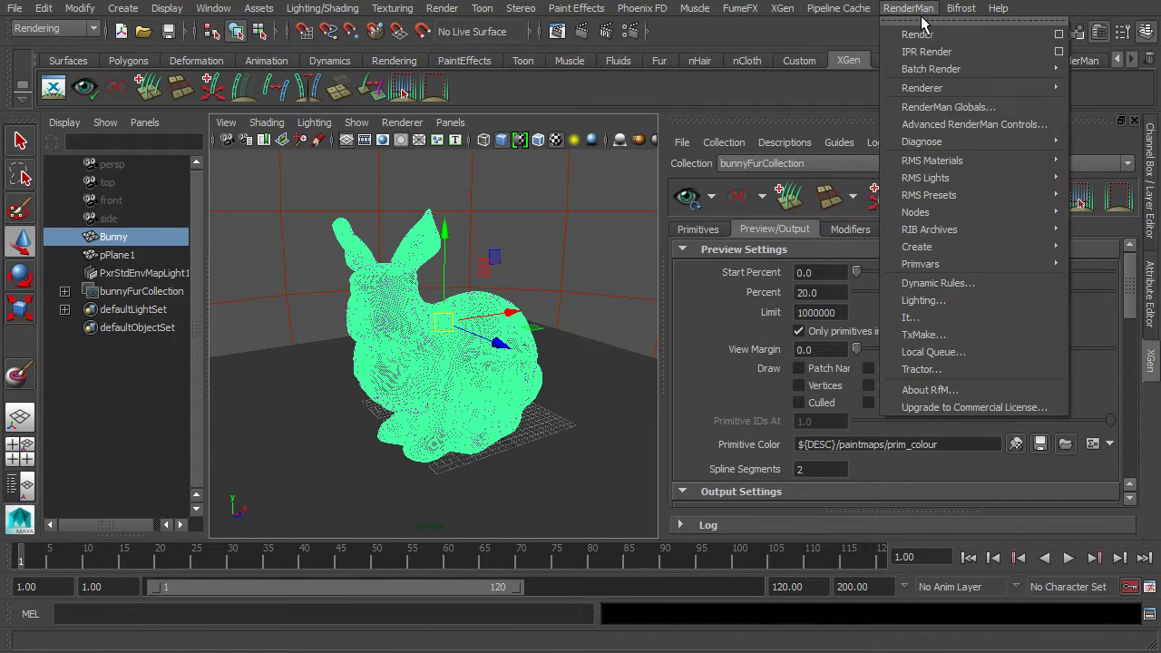
{"action": "mouse_move", "coordinate": [932, 161]}
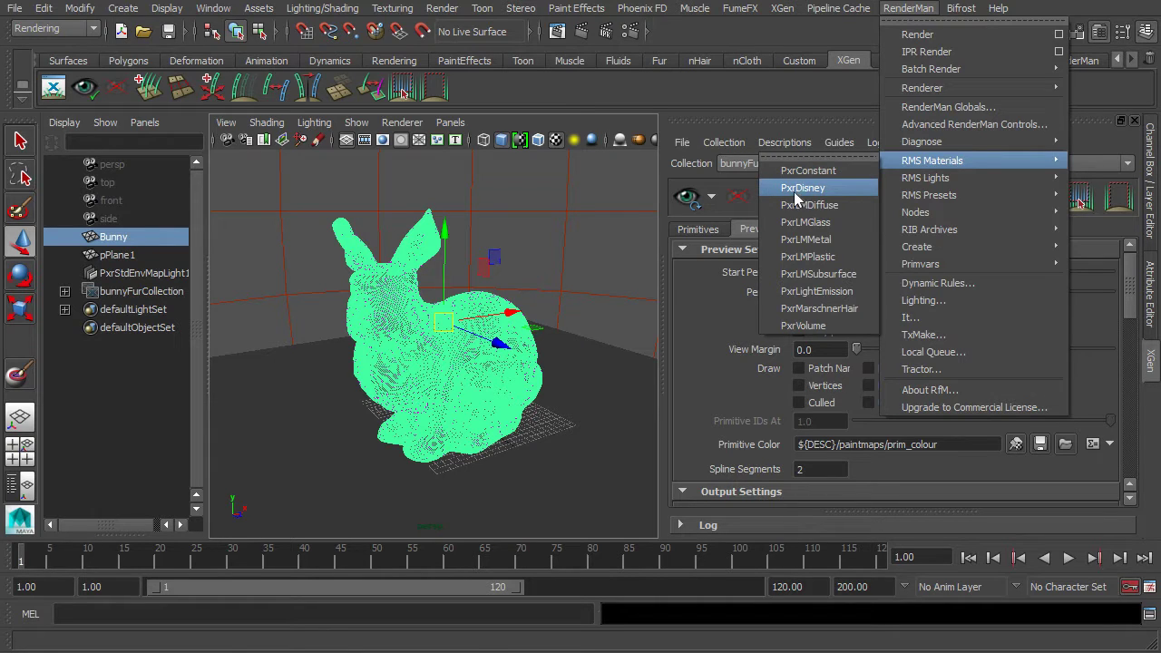
{"action": "left_click", "coordinate": [795, 194]}
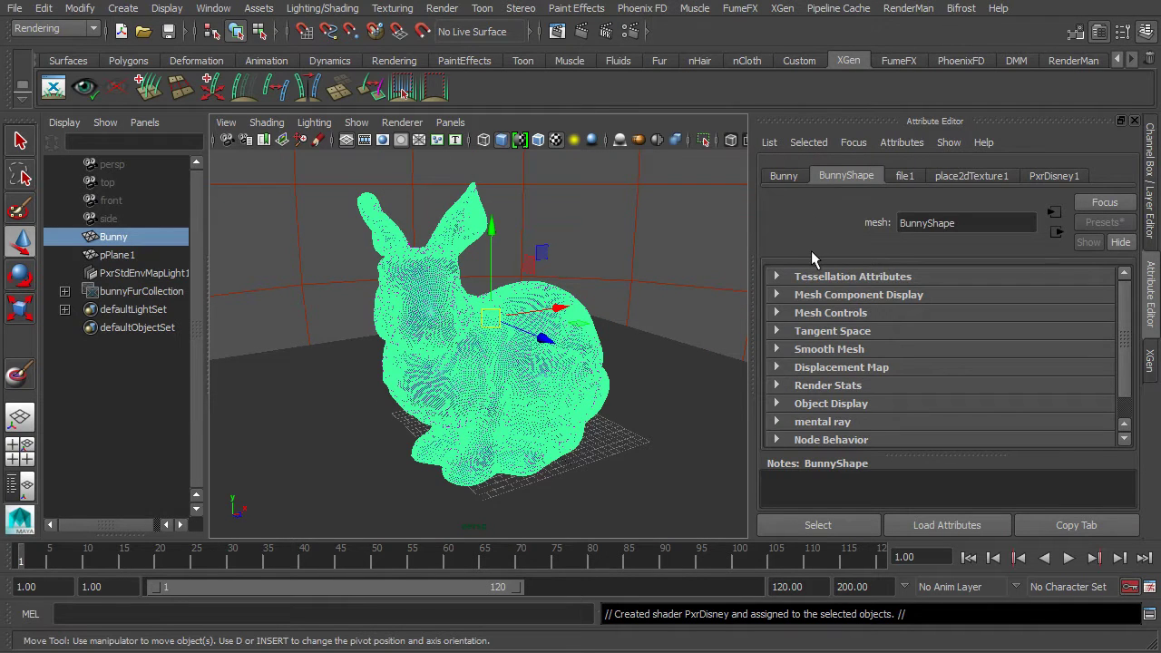
{"action": "left_click", "coordinate": [1047, 186]}
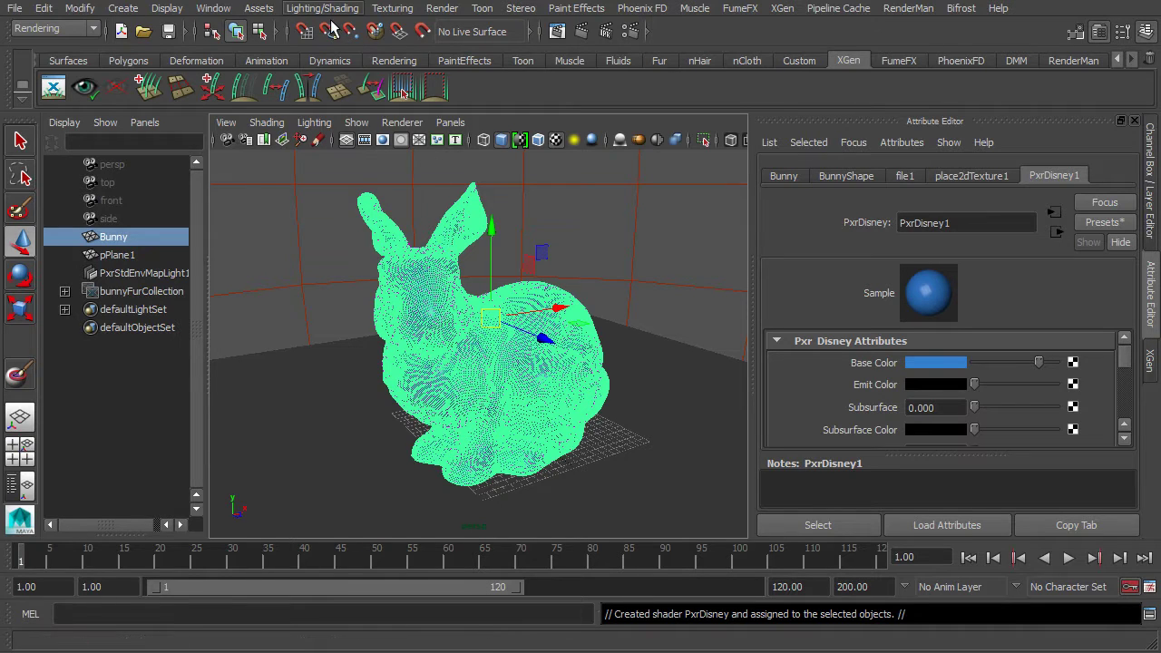
{"action": "left_click", "coordinate": [213, 8]}
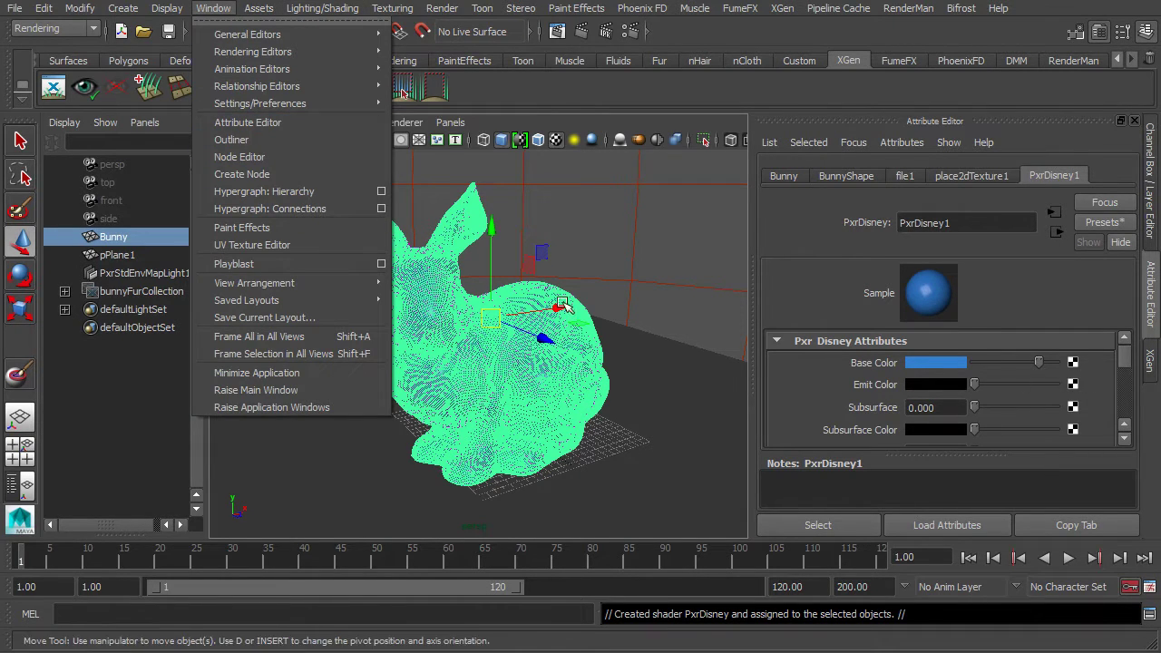
- Graph BunnyShape's input and output connections in the Node Editor
{"action": "left_click", "coordinate": [253, 158]}
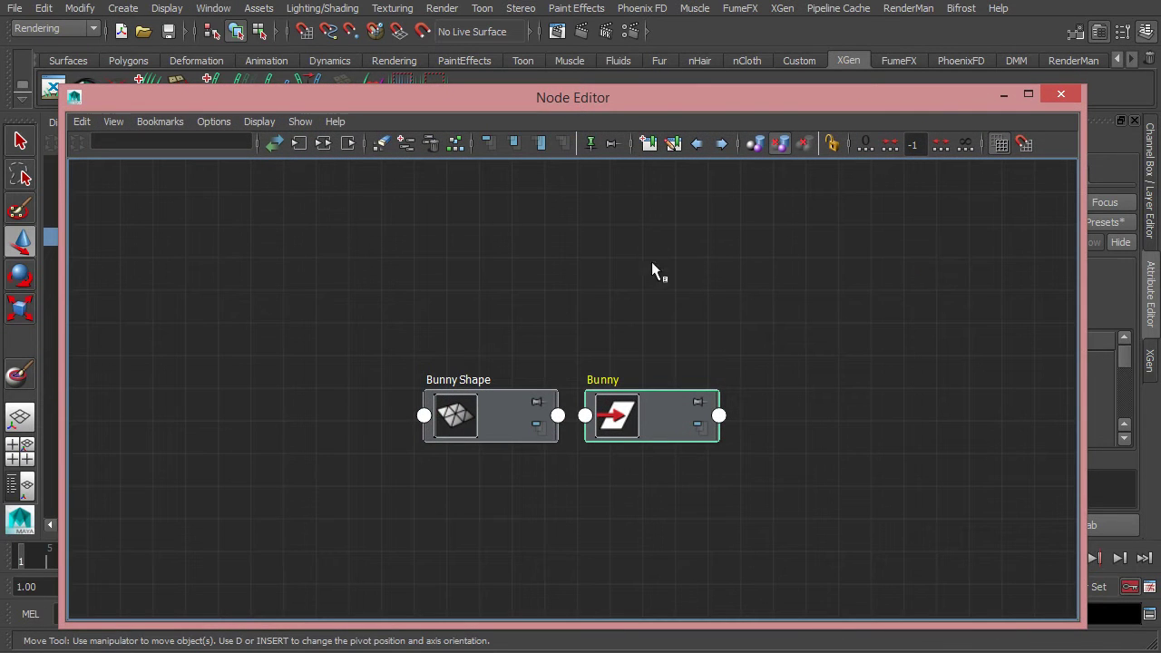
{"action": "left_click_drag", "start_coordinate": [556, 101], "coordinate": [684, 83]}
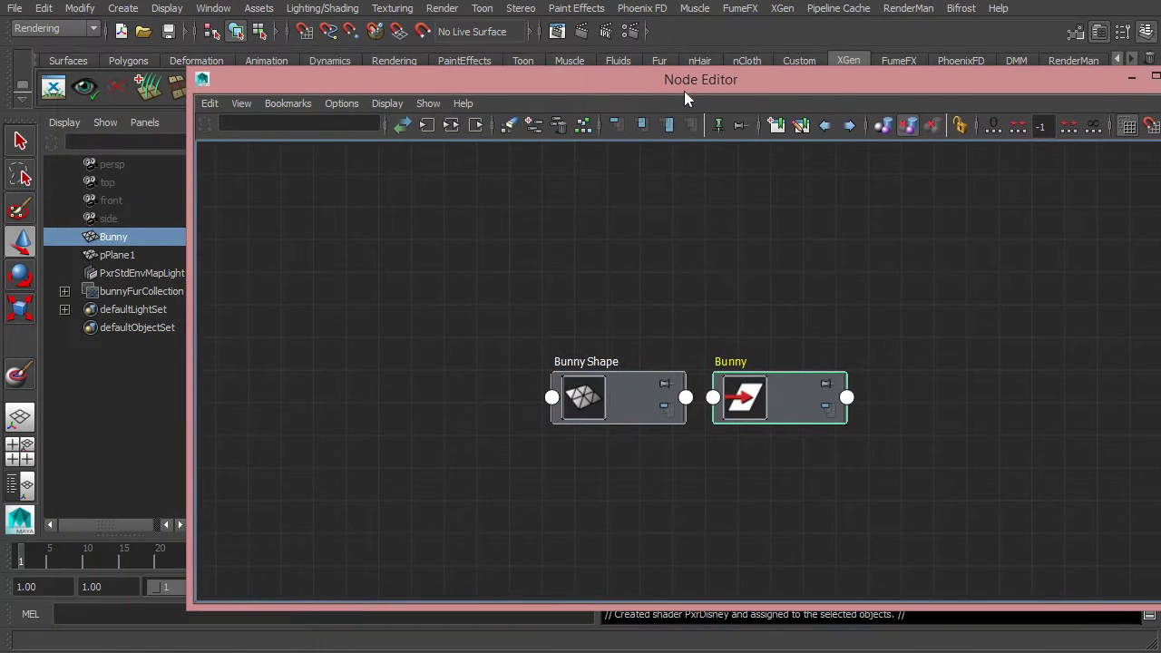
{"action": "left_click", "coordinate": [651, 397]}
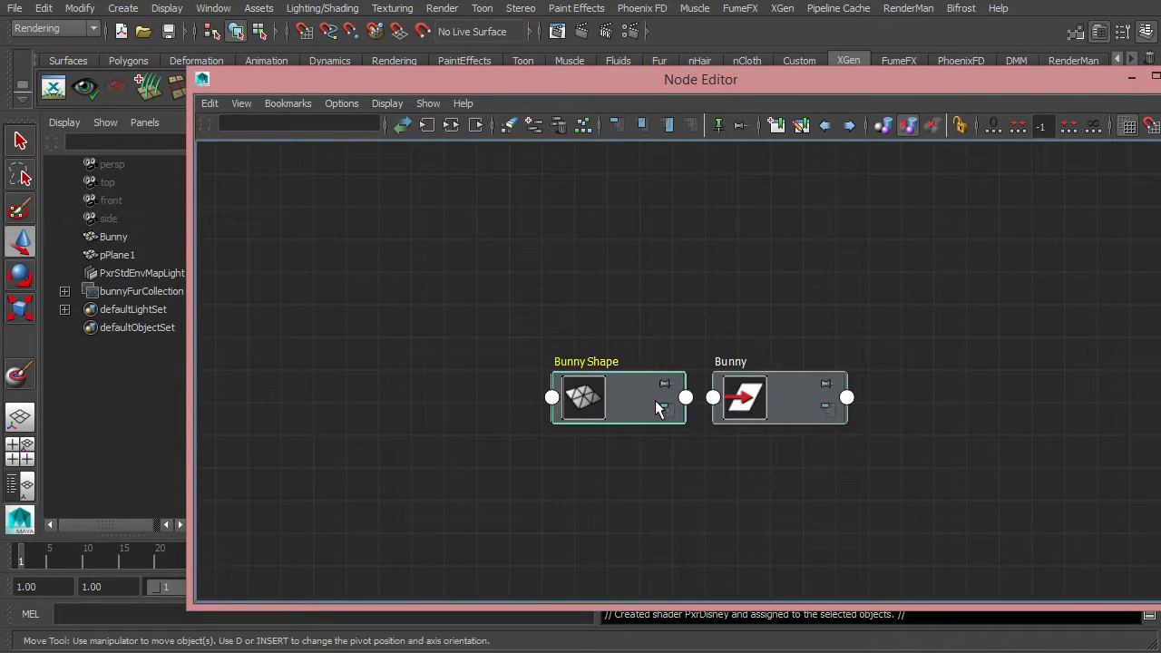
{"action": "left_click", "coordinate": [459, 132]}
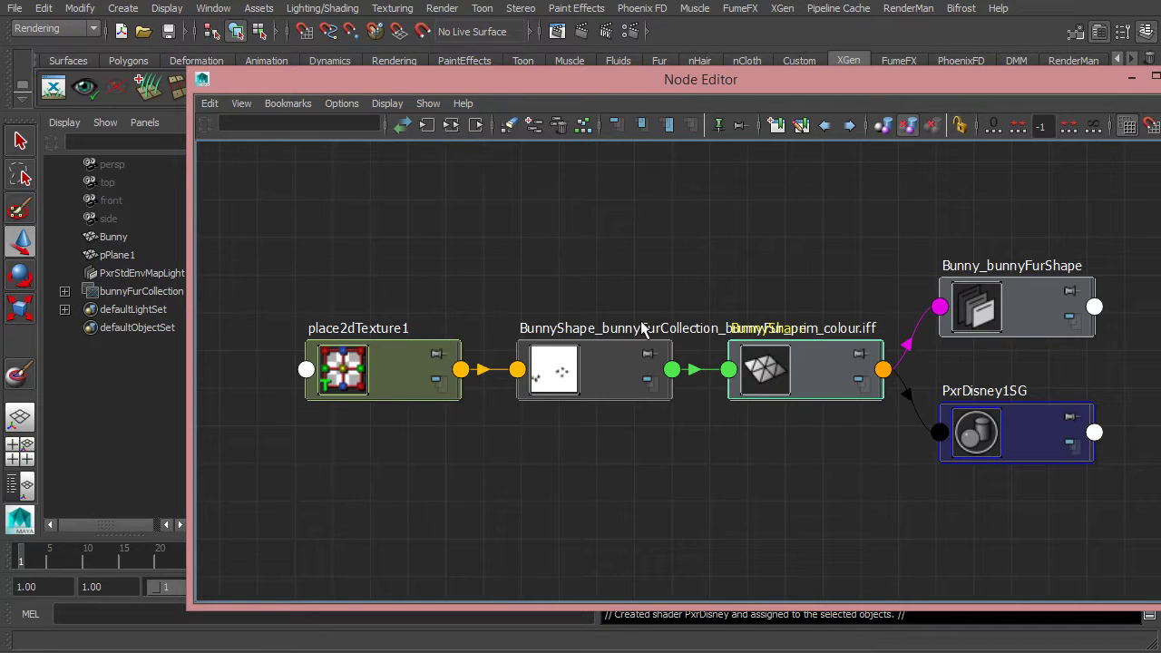
- Drag the prim_colour texture node up off BunnyShape, then reselect BunnyShape
{"action": "left_click", "coordinate": [598, 375]}
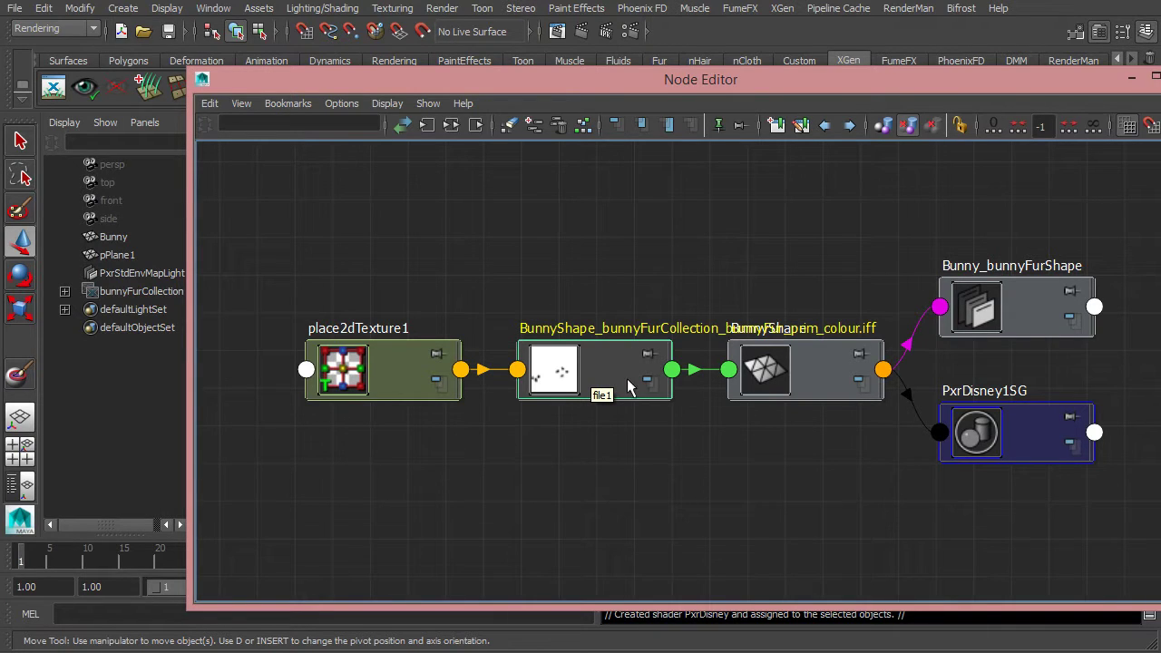
{"action": "left_click", "coordinate": [1015, 312]}
{"action": "left_click", "coordinate": [1021, 431]}
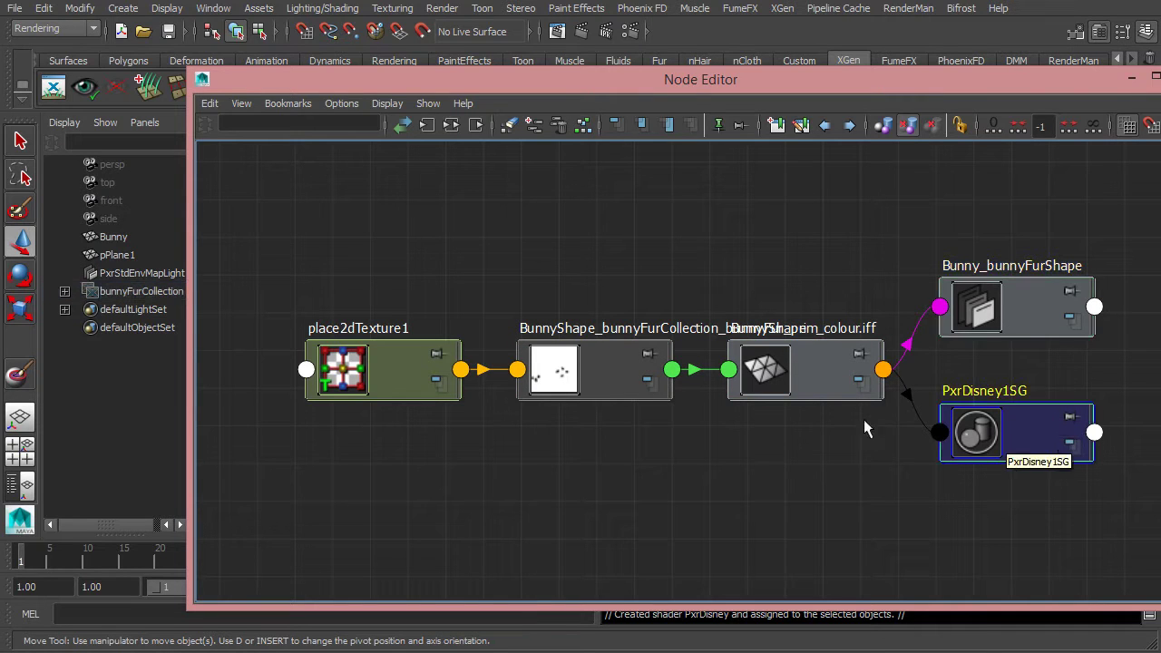
{"action": "left_click", "coordinate": [793, 396]}
{"action": "left_click_drag", "start_coordinate": [641, 376], "coordinate": [629, 278]}
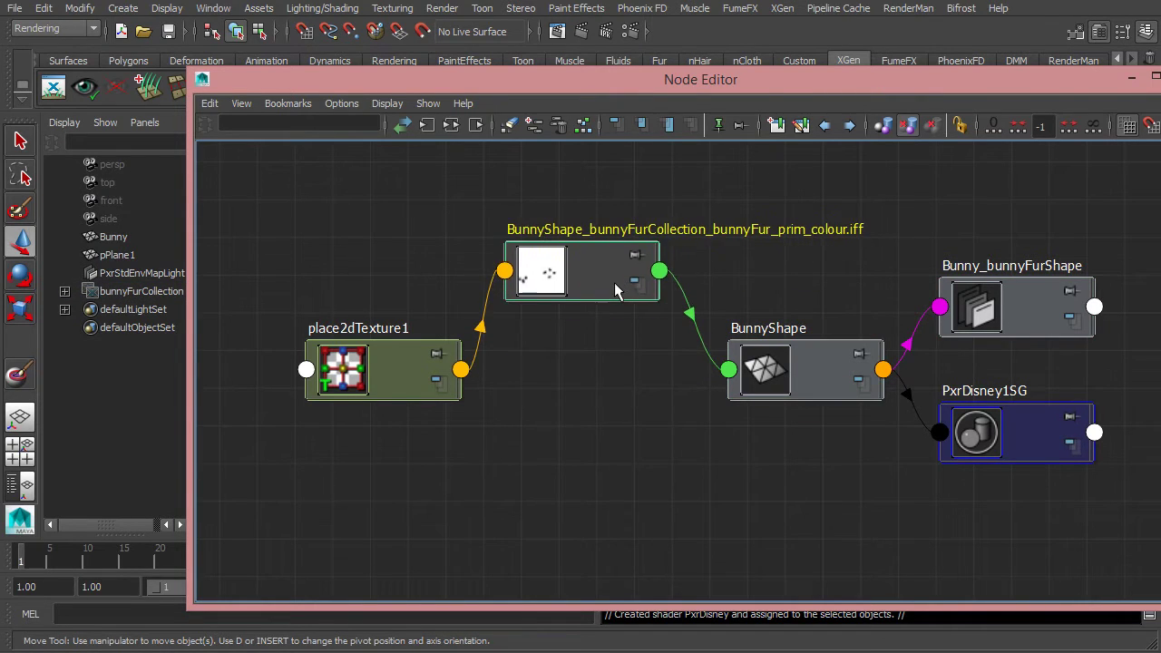
{"action": "left_click", "coordinate": [825, 391]}
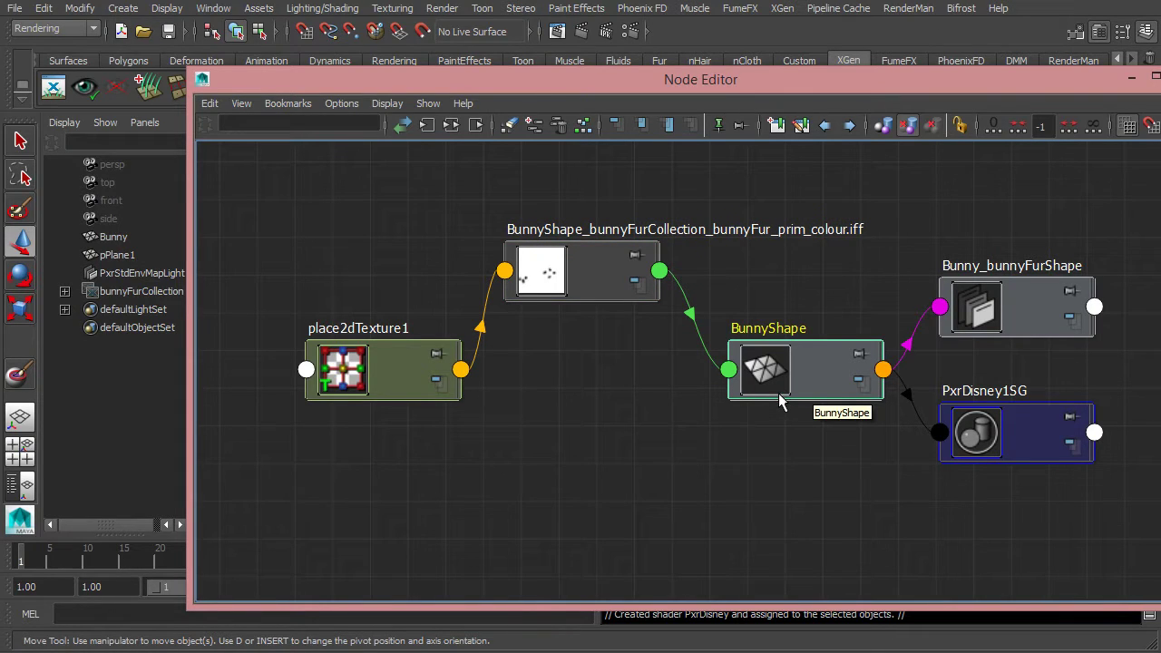
- Expand BunnyShape to show connected and all attributes, scrolling through the list
{"action": "left_click", "coordinate": [654, 133]}
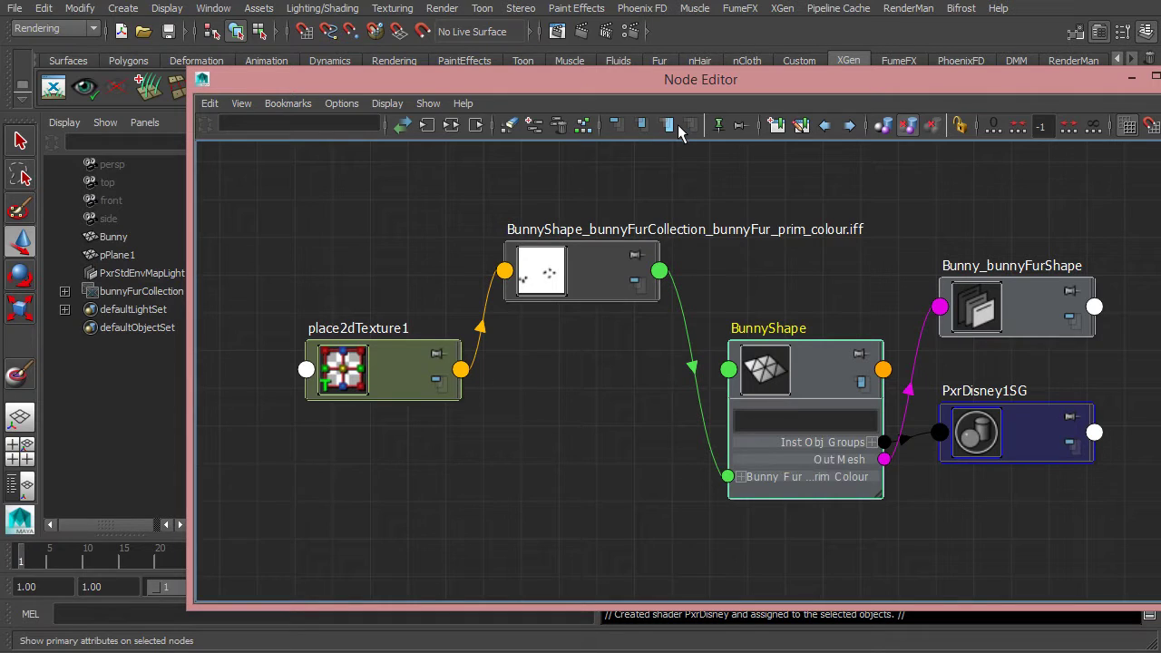
{"action": "left_click", "coordinate": [679, 137]}
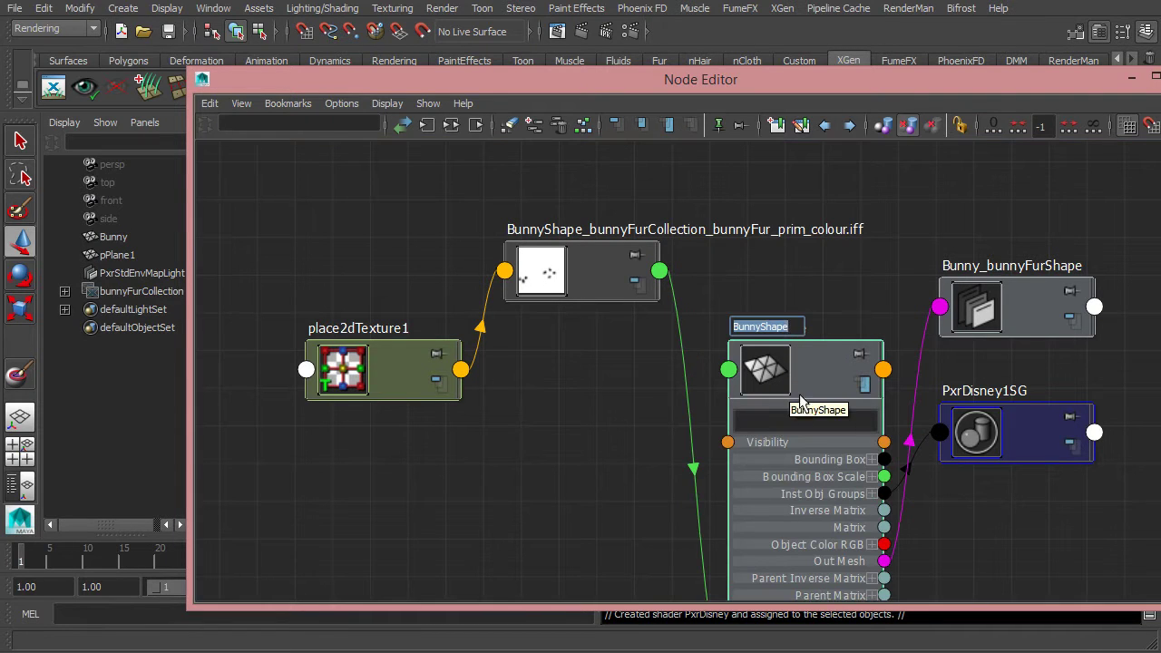
{"action": "scroll", "coordinate": [796, 470], "scroll_direction": "down", "scroll_amount": 3}
{"action": "scroll", "coordinate": [795, 470], "scroll_direction": "up", "scroll_amount": 2}
{"action": "scroll", "coordinate": [795, 463], "scroll_direction": "up", "scroll_amount": 1}
{"action": "scroll", "coordinate": [795, 461], "scroll_direction": "down", "scroll_amount": 1}
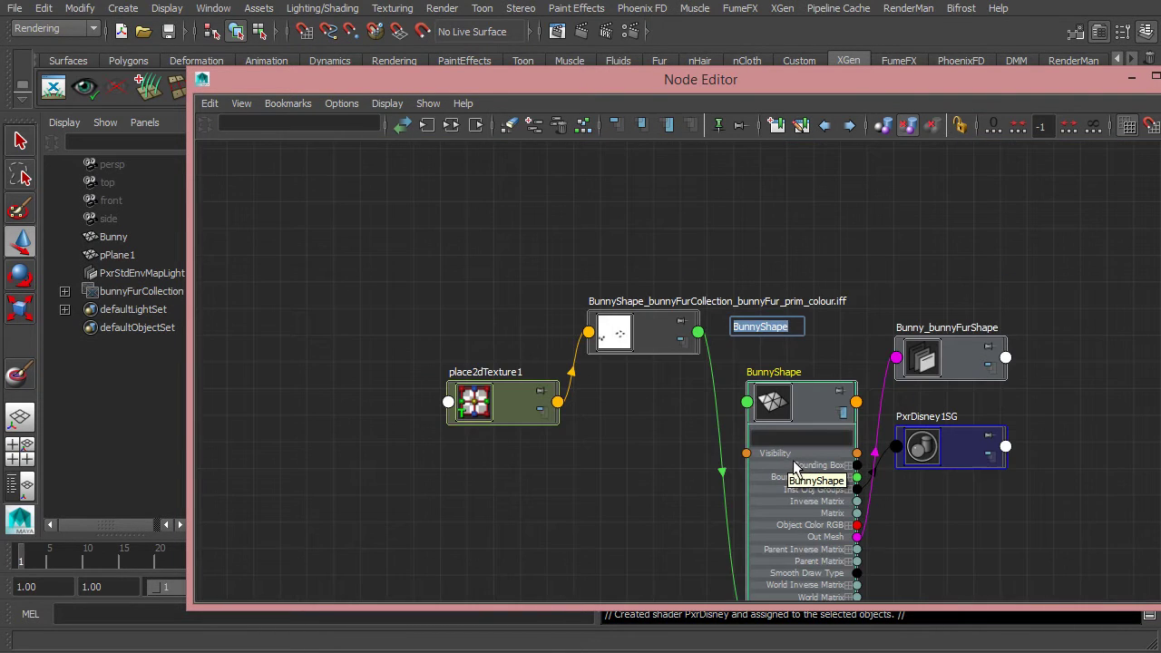
{"action": "scroll", "coordinate": [780, 445], "scroll_direction": "up", "scroll_amount": 1}
{"action": "scroll", "coordinate": [738, 381], "scroll_direction": "up", "scroll_amount": 1}
{"action": "scroll", "coordinate": [907, 550], "scroll_direction": "up", "scroll_amount": 1}
{"action": "scroll", "coordinate": [713, 418], "scroll_direction": "up", "scroll_amount": 2}
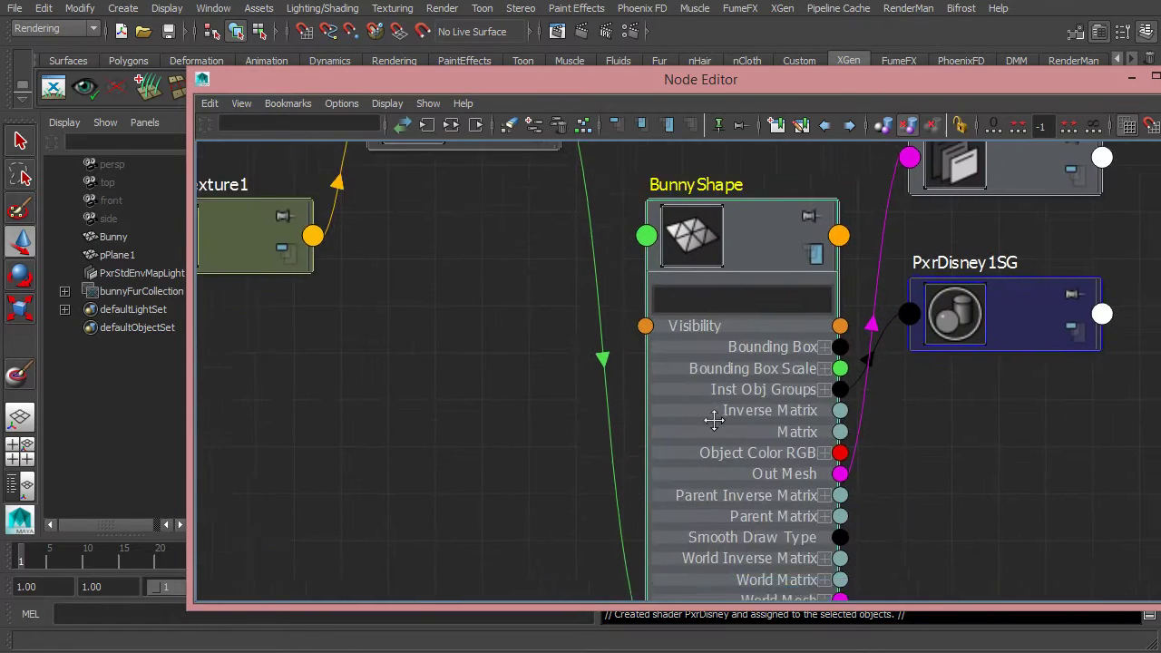
{"action": "scroll", "coordinate": [672, 286], "scroll_direction": "up", "scroll_amount": 1}
{"action": "scroll", "coordinate": [688, 300], "scroll_direction": "down", "scroll_amount": 1}
{"action": "scroll", "coordinate": [679, 399], "scroll_direction": "down", "scroll_amount": 2}
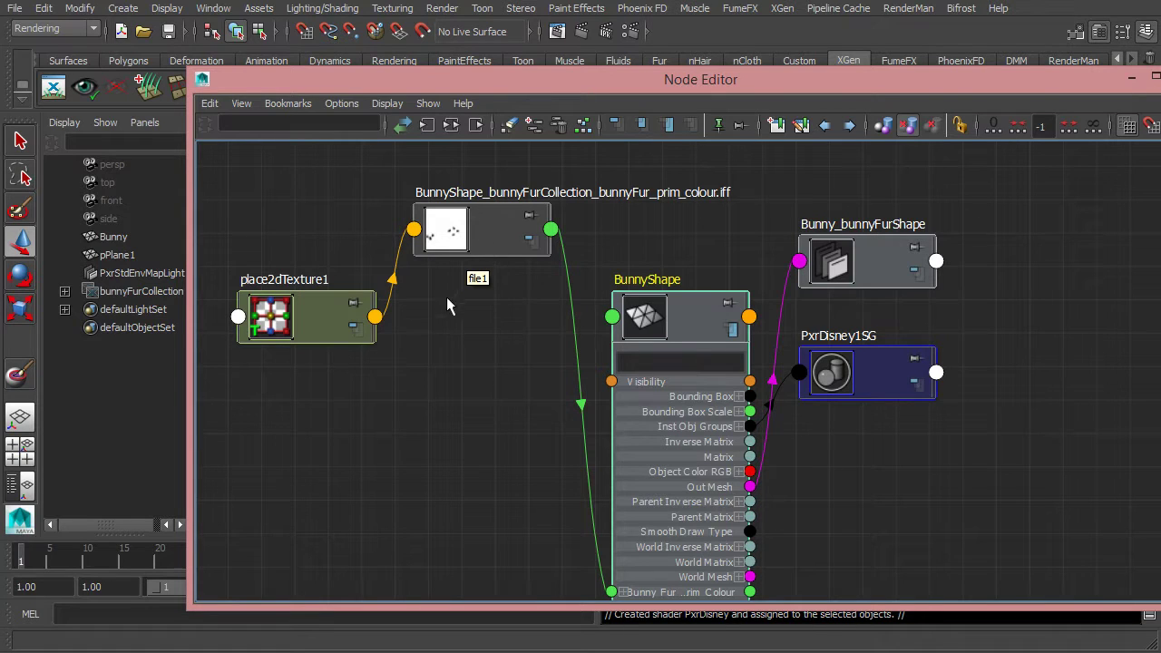
- Nudge place2dTexture1 up-left, select the prim_colour file node, and minimize the Node Editor
{"action": "left_click_drag", "start_coordinate": [340, 323], "coordinate": [320, 310]}
{"action": "left_click", "coordinate": [517, 245]}
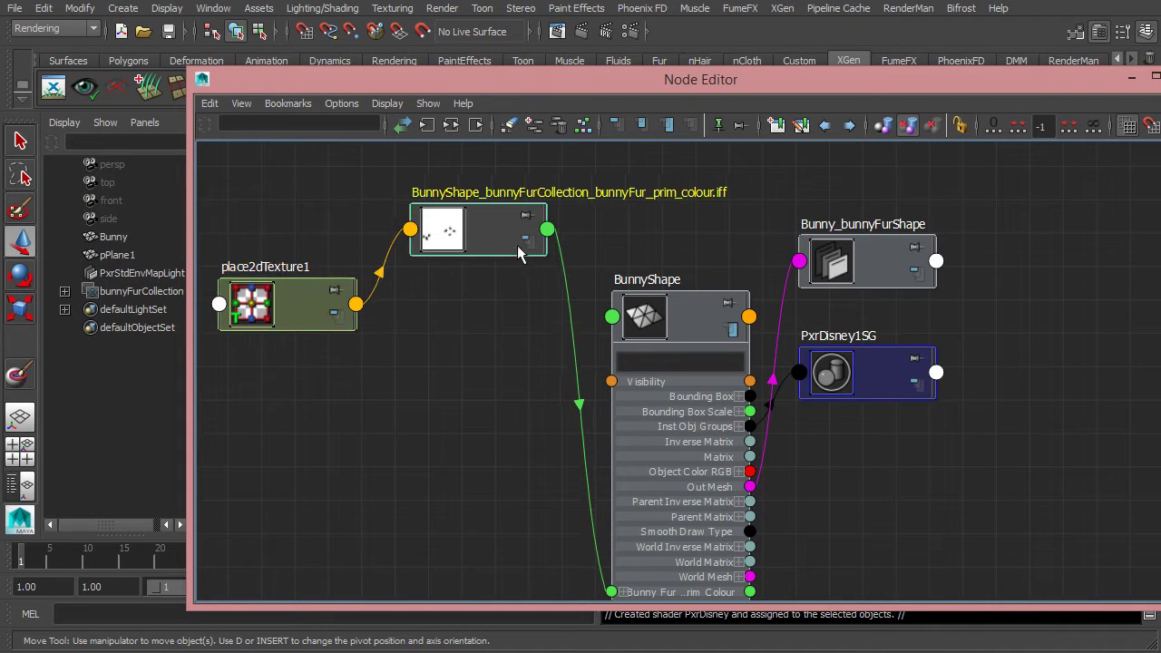
{"action": "left_click_drag", "start_coordinate": [592, 88], "coordinate": [328, 94]}
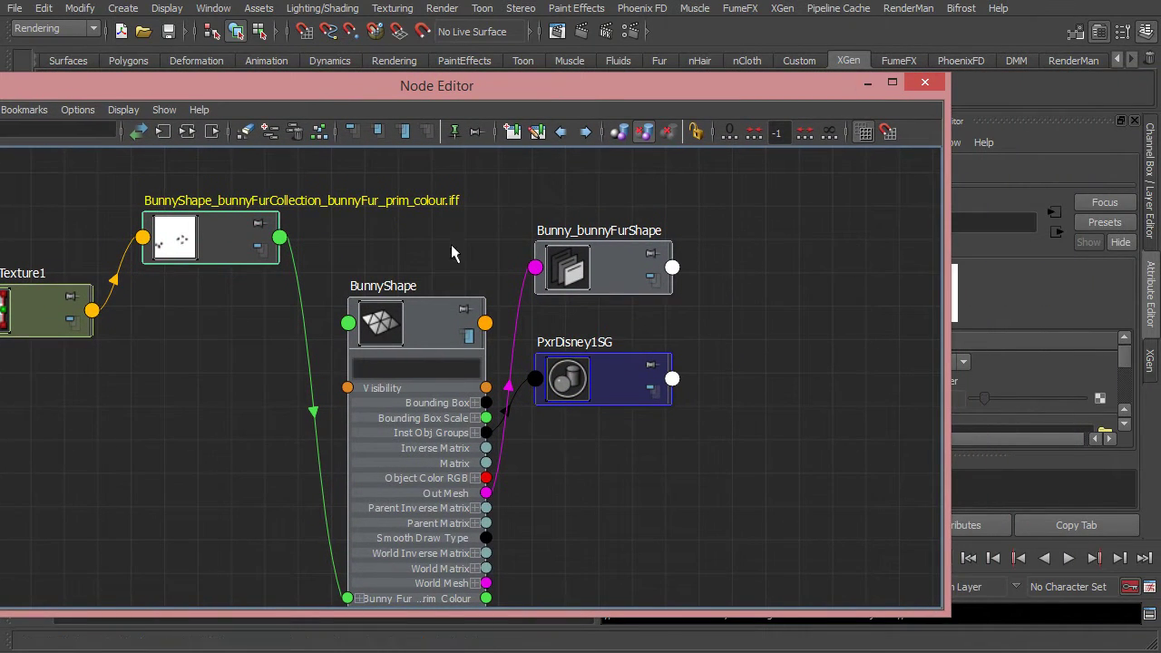
{"action": "left_click", "coordinate": [869, 84]}
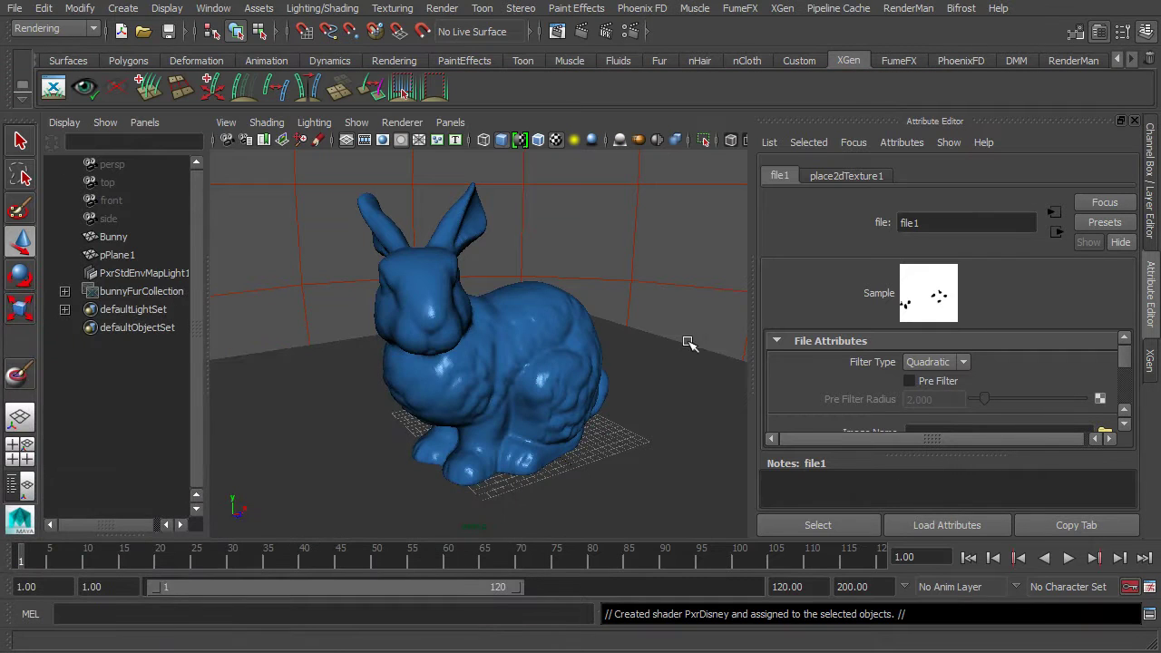
- Select the Bunny and create a File texture on its material's Base Color
{"action": "left_click", "coordinate": [543, 349]}
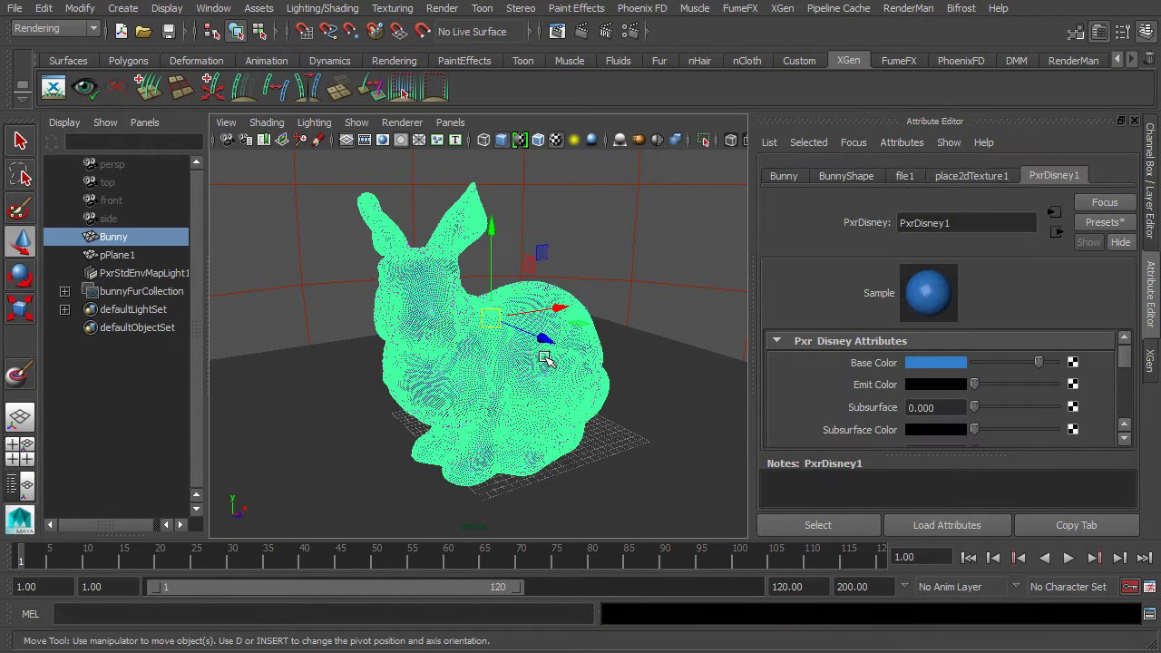
{"action": "left_click", "coordinate": [1076, 366]}
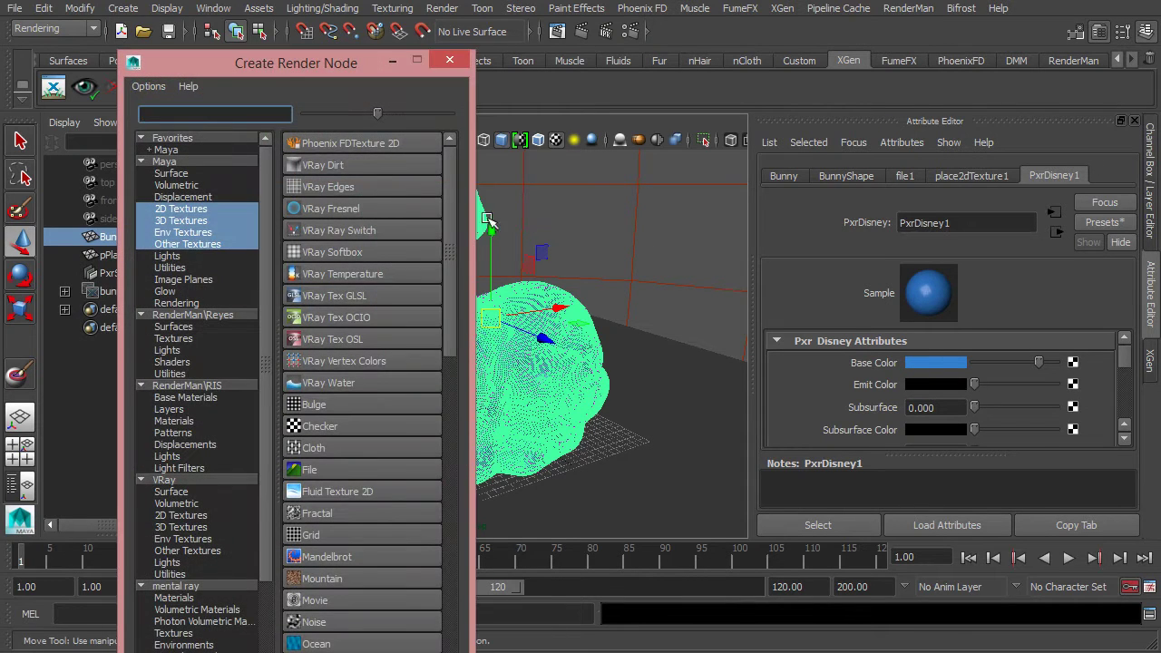
{"action": "left_click", "coordinate": [329, 473]}
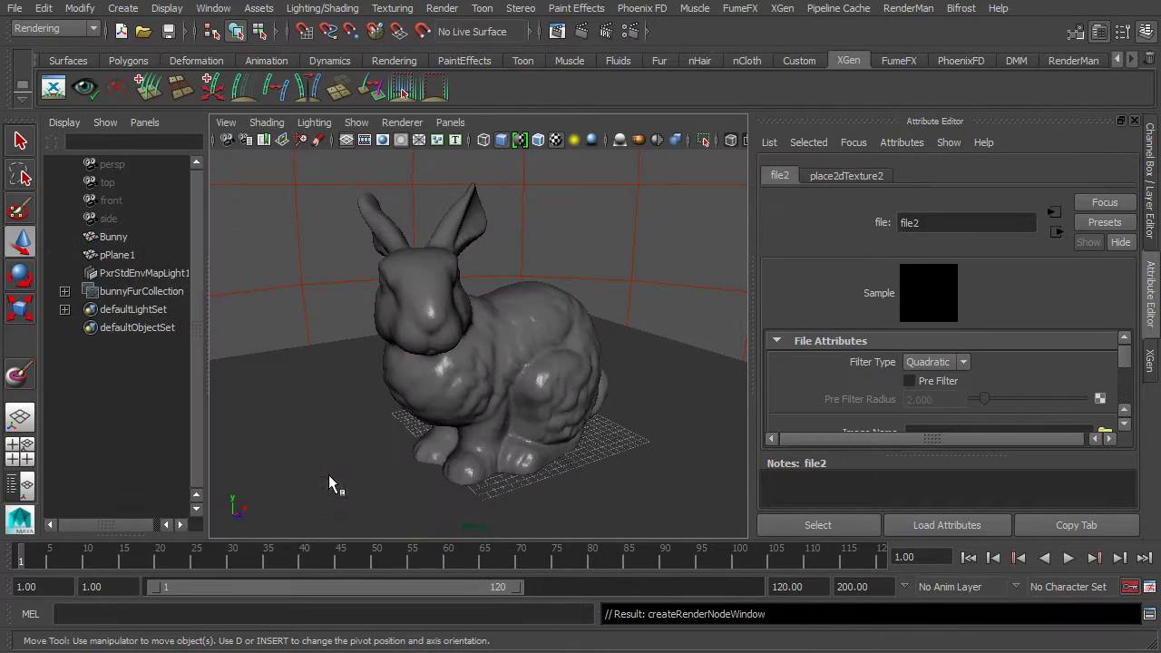
- Load sourceimages/bunny_SeamsColor-TM_u0_v0.tif into the new file2 texture node
{"action": "left_click", "coordinate": [1106, 430]}
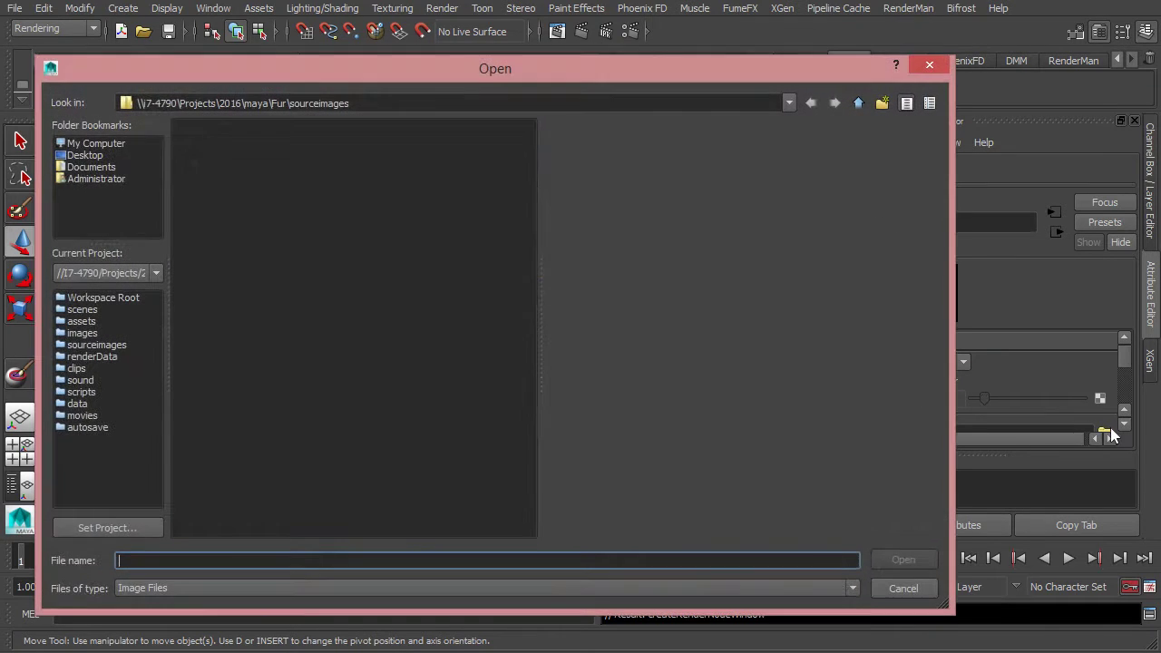
{"action": "left_click", "coordinate": [93, 345]}
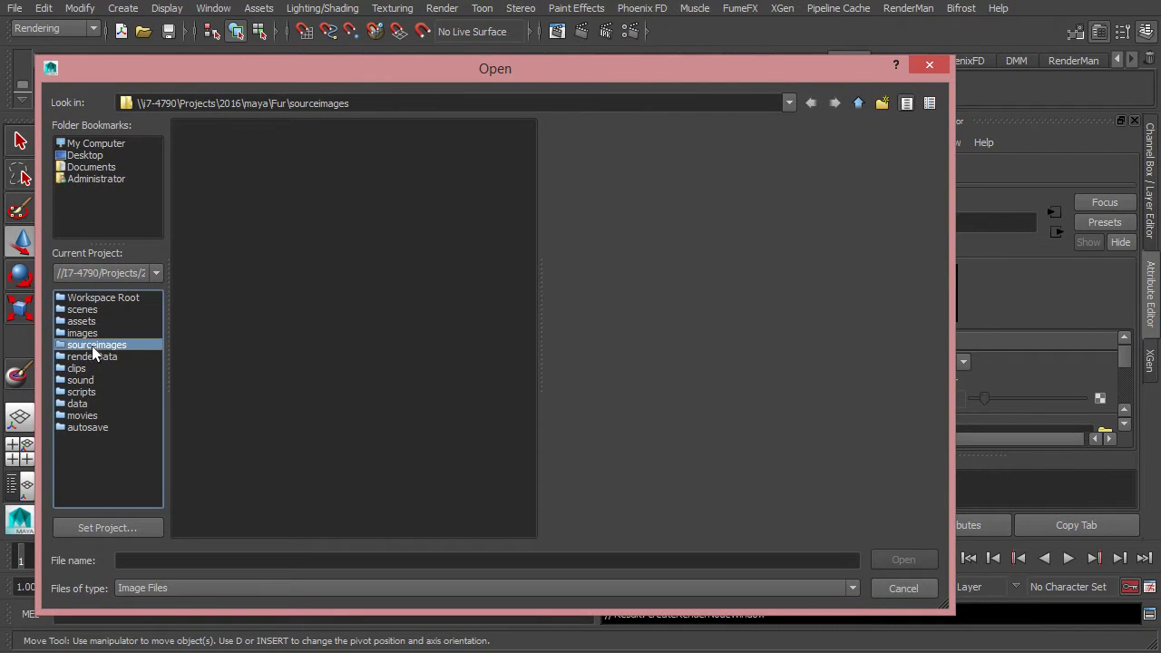
{"action": "left_click", "coordinate": [82, 321]}
{"action": "left_click", "coordinate": [82, 345]}
{"action": "left_click", "coordinate": [224, 160]}
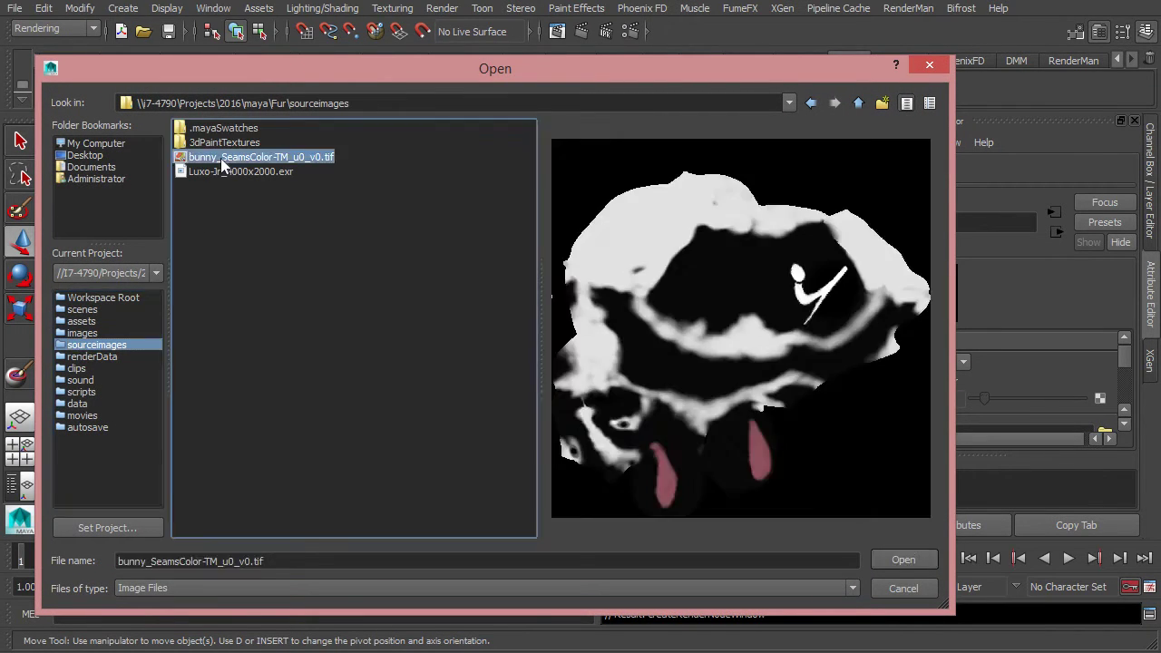
{"action": "left_click", "coordinate": [886, 563]}
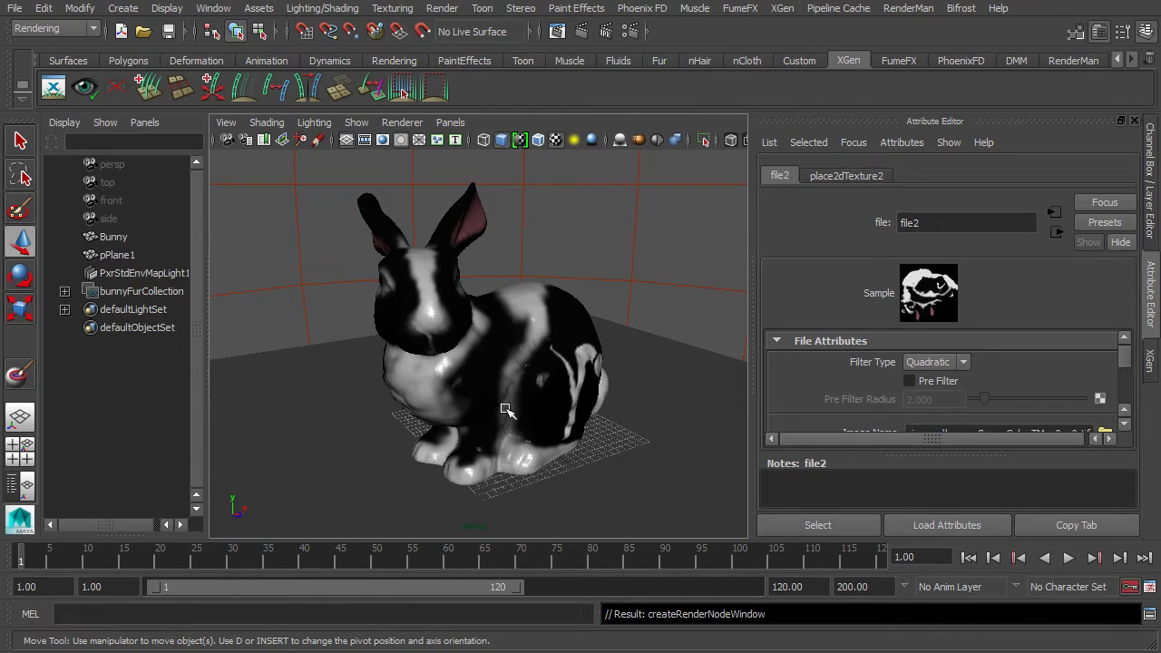
{"action": "scroll", "coordinate": [1141, 362], "scroll_direction": "down", "scroll_amount": 3}
{"action": "scroll", "coordinate": [1141, 376], "scroll_direction": "up", "scroll_amount": 2}
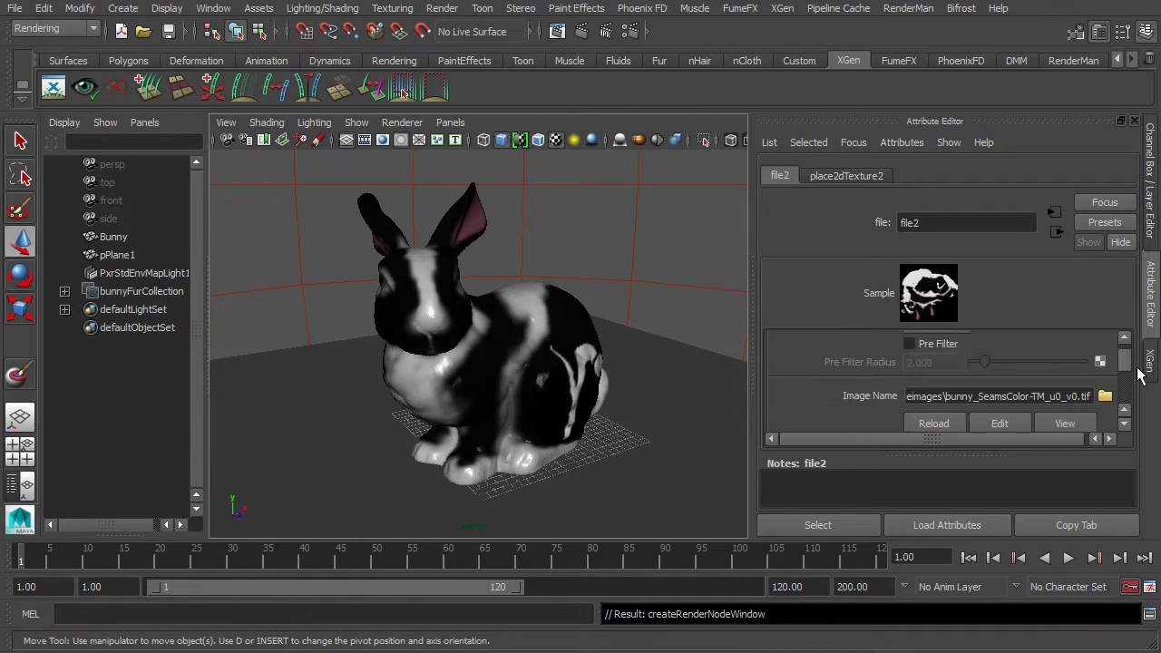
{"action": "scroll", "coordinate": [1141, 376], "scroll_direction": "up", "scroll_amount": 1}
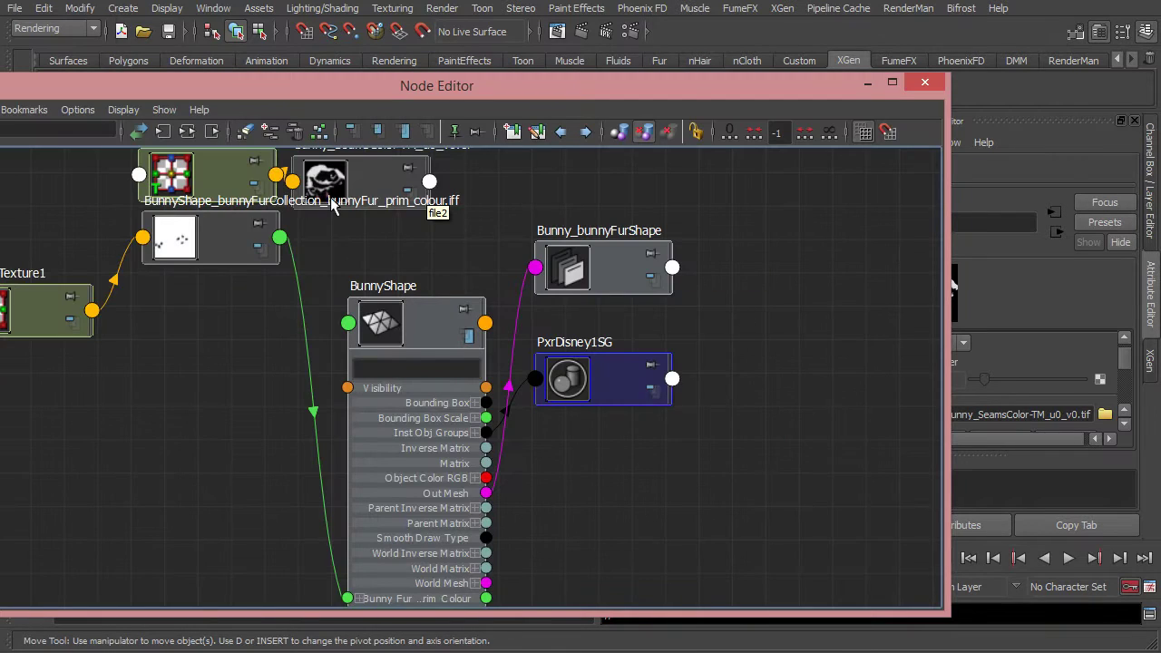
- Move the bunny_SeamsColor node and place2dTexture2 up and to the left
{"action": "left_click_drag", "start_coordinate": [472, 85], "coordinate": [521, 100]}
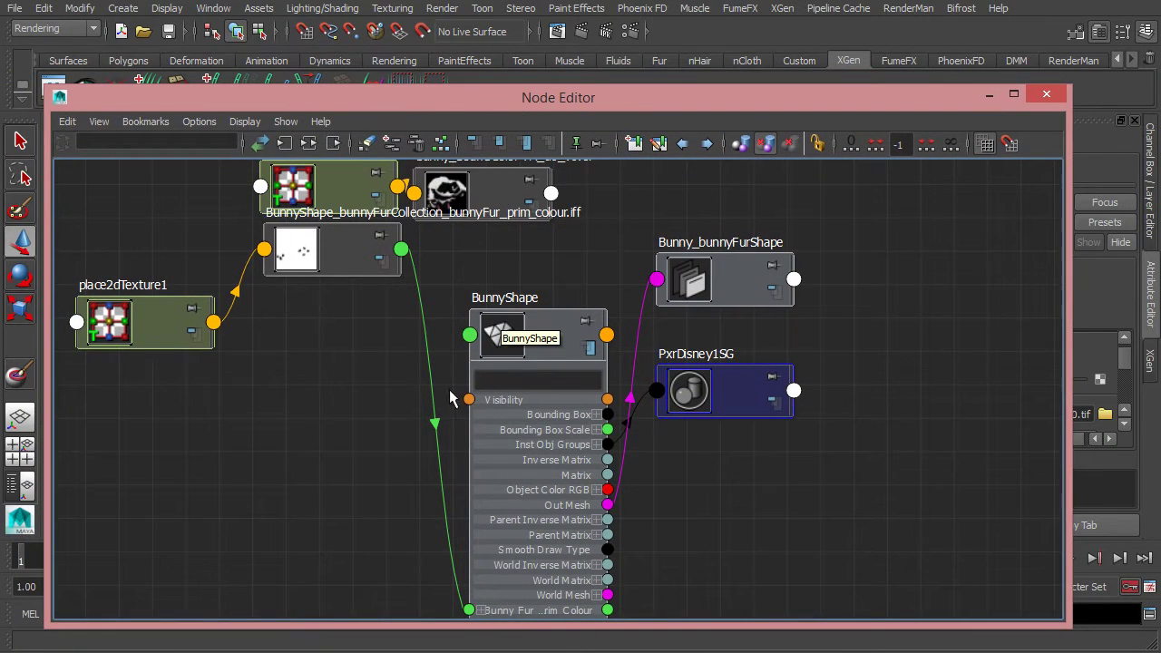
{"action": "scroll", "coordinate": [463, 483], "scroll_direction": "down", "scroll_amount": 1}
{"action": "left_click_drag", "start_coordinate": [381, 306], "coordinate": [324, 257]}
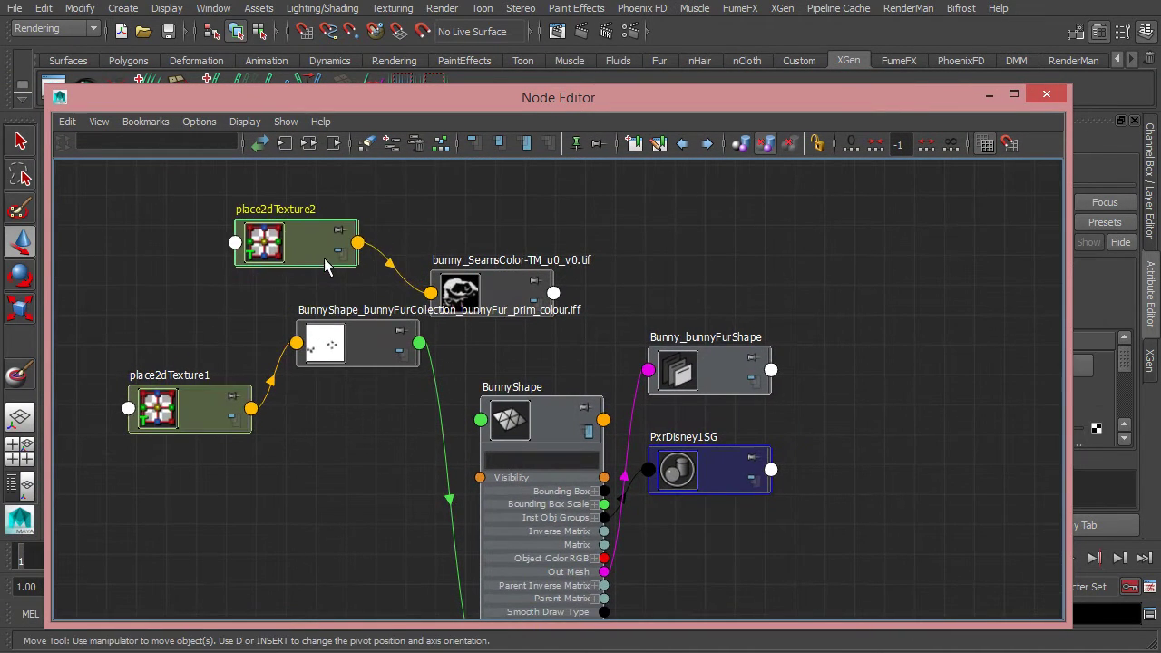
{"action": "left_click_drag", "start_coordinate": [491, 302], "coordinate": [469, 241]}
{"action": "left_click_drag", "start_coordinate": [300, 249], "coordinate": [196, 238]}
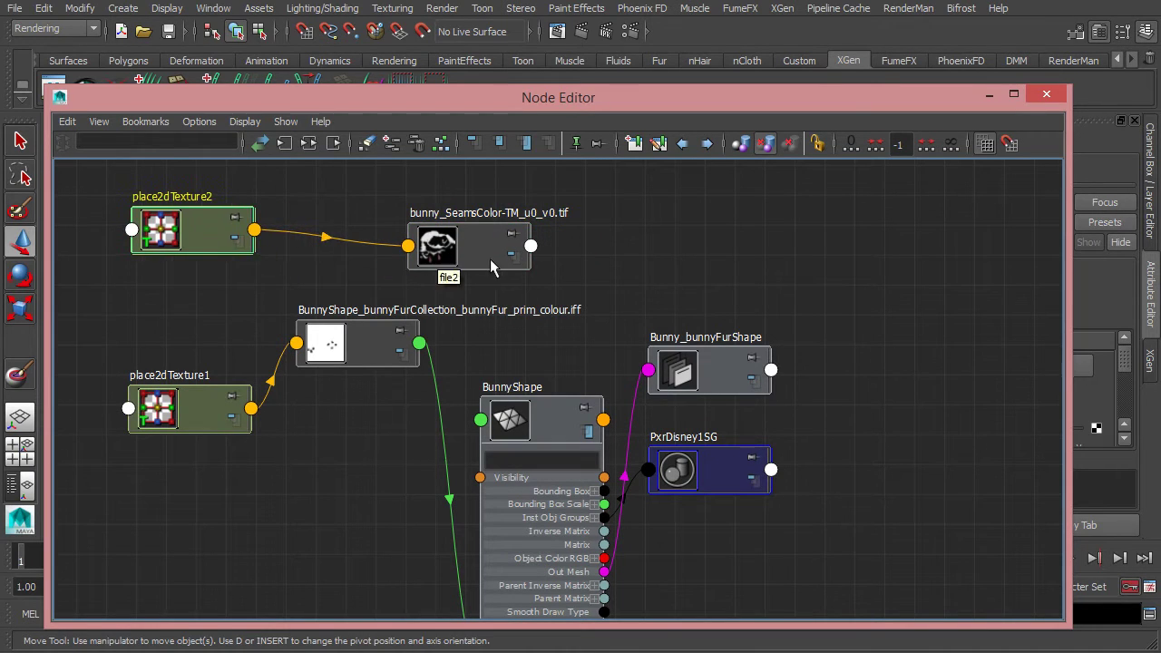
{"action": "left_click_drag", "start_coordinate": [492, 256], "coordinate": [394, 269]}
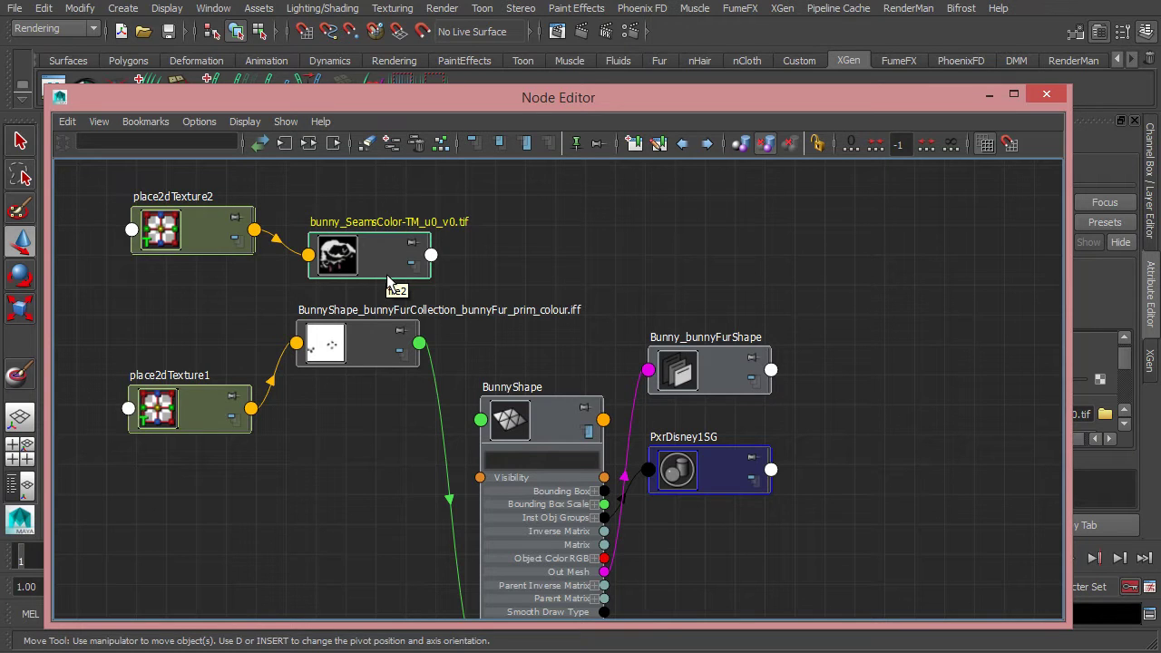
- Delete the old prim_colour link into BunnyShape and regroup file1 and place2dTexture1 at left
{"action": "left_click", "coordinate": [439, 409]}
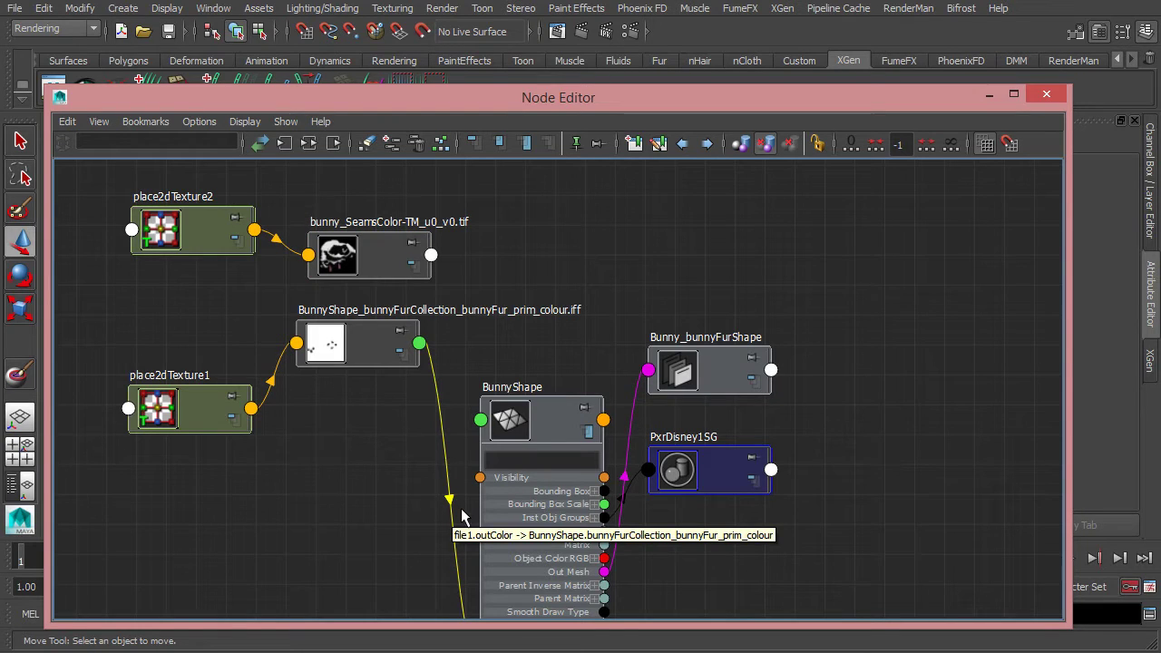
{"action": "key", "text": "Delete"}
{"action": "left_click_drag", "start_coordinate": [243, 404], "coordinate": [207, 384]}
{"action": "left_click_drag", "start_coordinate": [330, 360], "coordinate": [268, 442]}
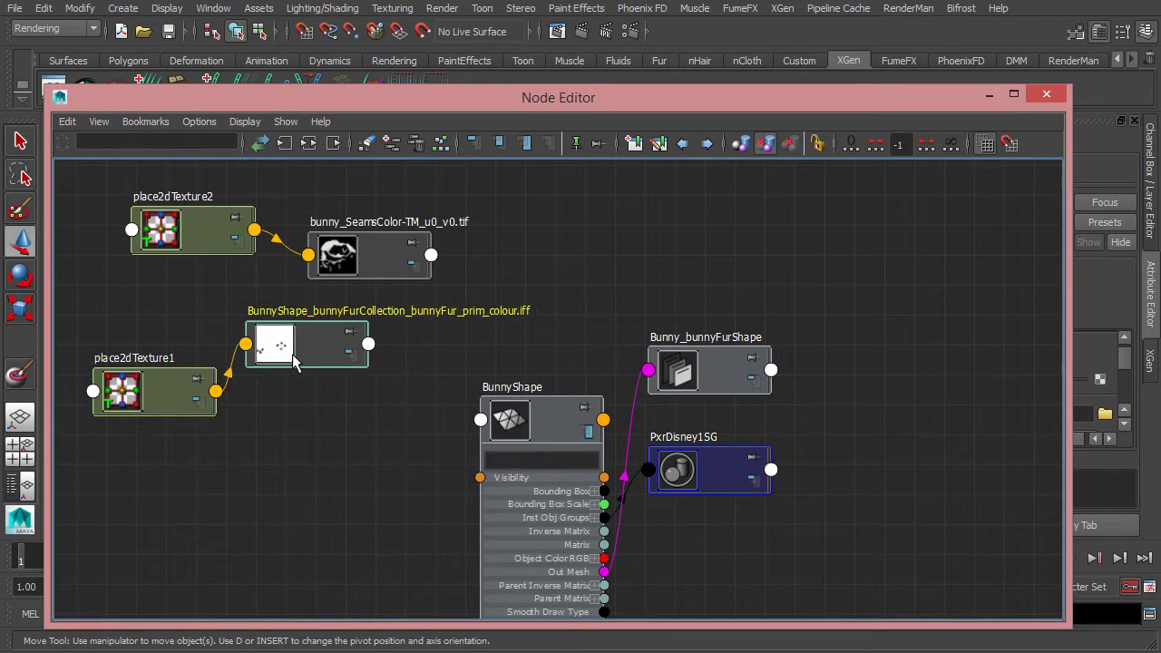
{"action": "left_click_drag", "start_coordinate": [191, 406], "coordinate": [154, 371]}
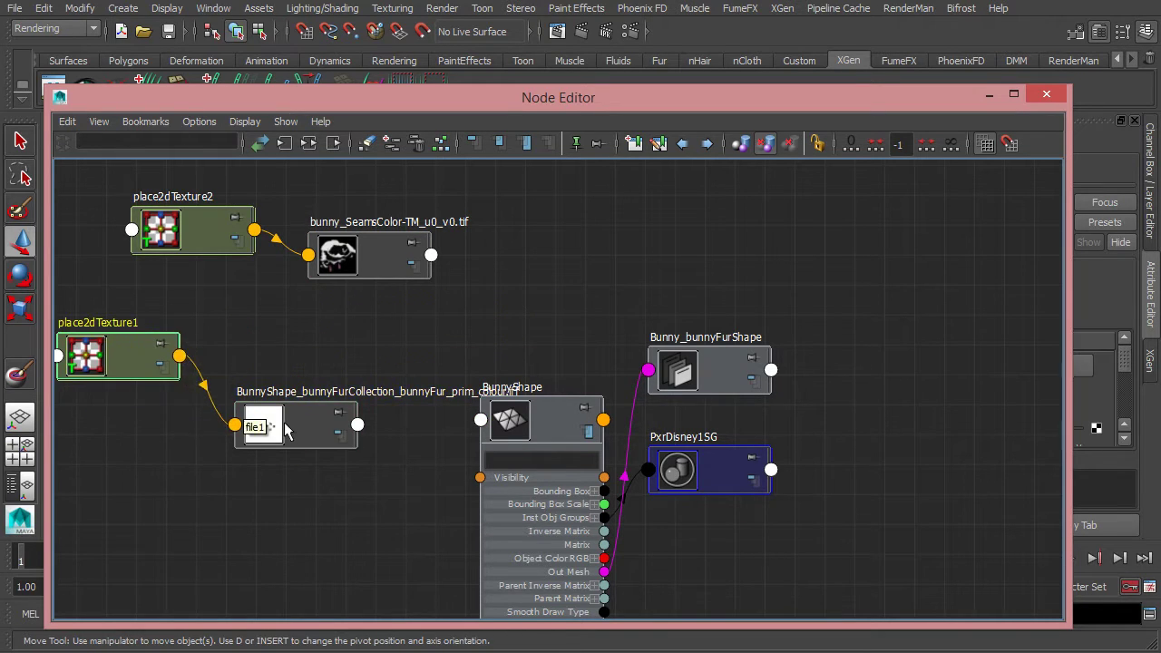
{"action": "mouse_move", "coordinate": [258, 428]}
{"action": "left_mouse_down"}
{"action": "mouse_move", "coordinate": [227, 441]}
{"action": "mouse_move", "coordinate": [257, 361]}
{"action": "left_mouse_up"}
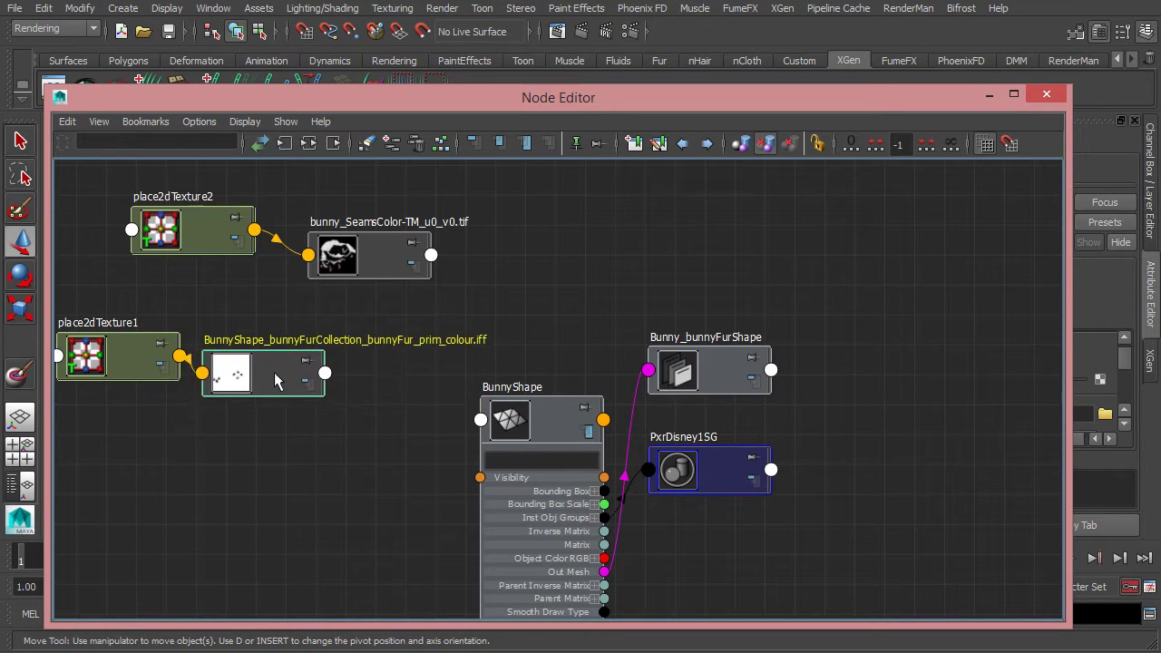
{"action": "left_click_drag", "start_coordinate": [136, 358], "coordinate": [99, 353]}
{"action": "left_click_drag", "start_coordinate": [279, 370], "coordinate": [246, 362]}
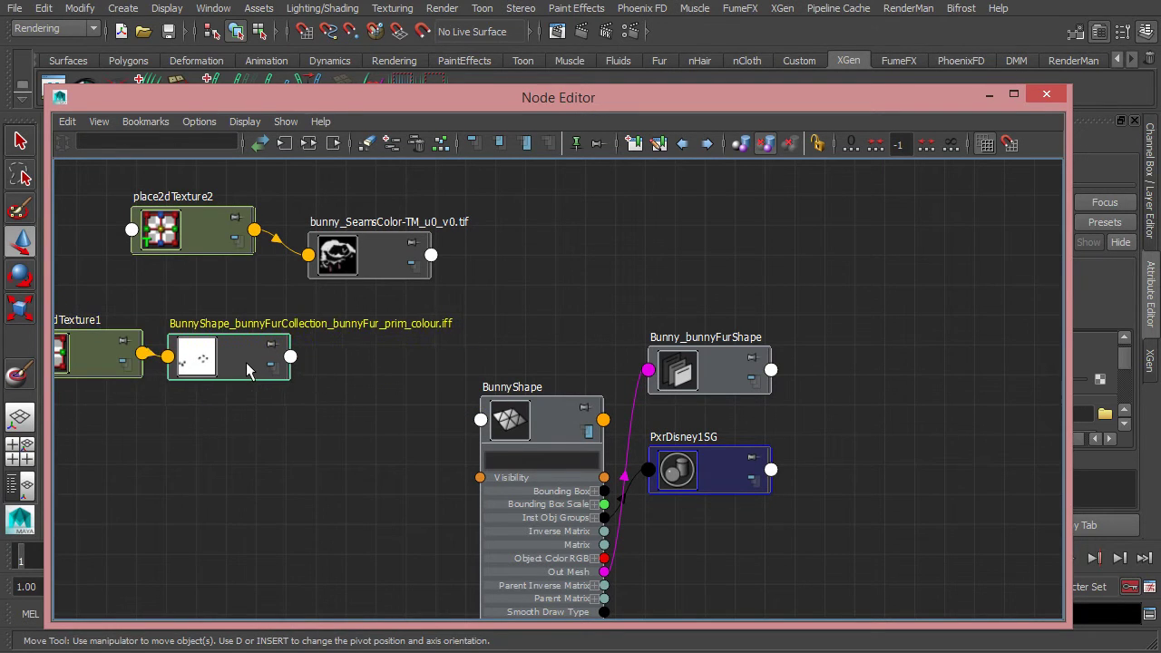
- Connect file2's bunny_SeamsColor Out Color to BunnyShape's bunnyFur prim_colour attribute
{"action": "left_click", "coordinate": [368, 269]}
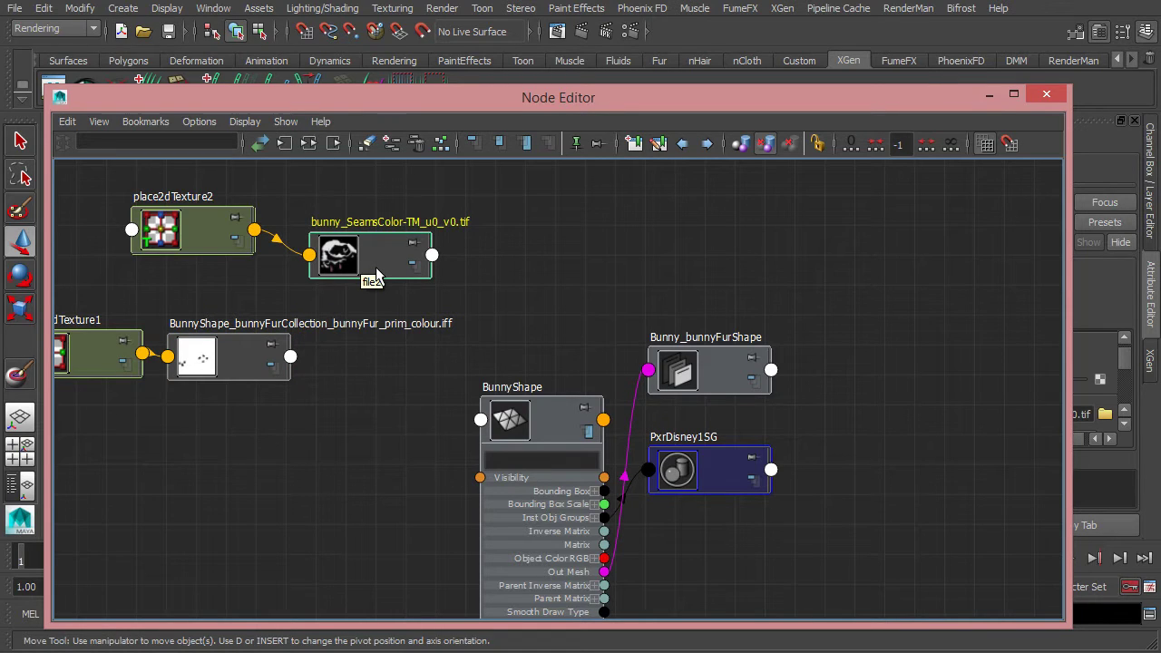
{"action": "left_click", "coordinate": [444, 263]}
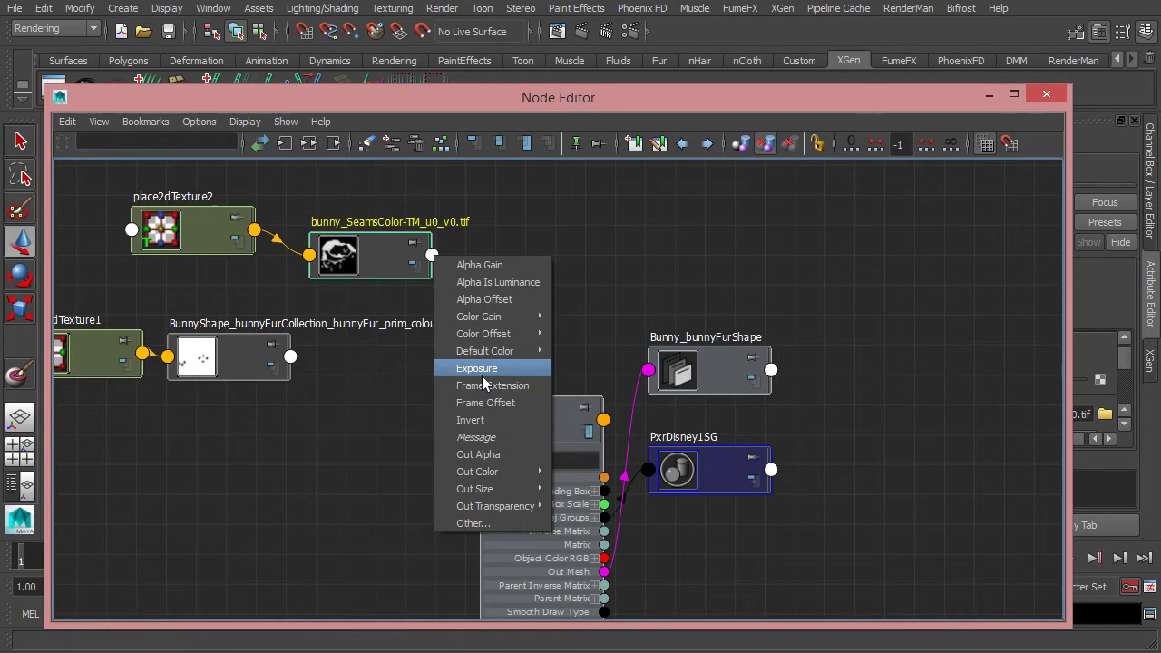
{"action": "mouse_move", "coordinate": [490, 472]}
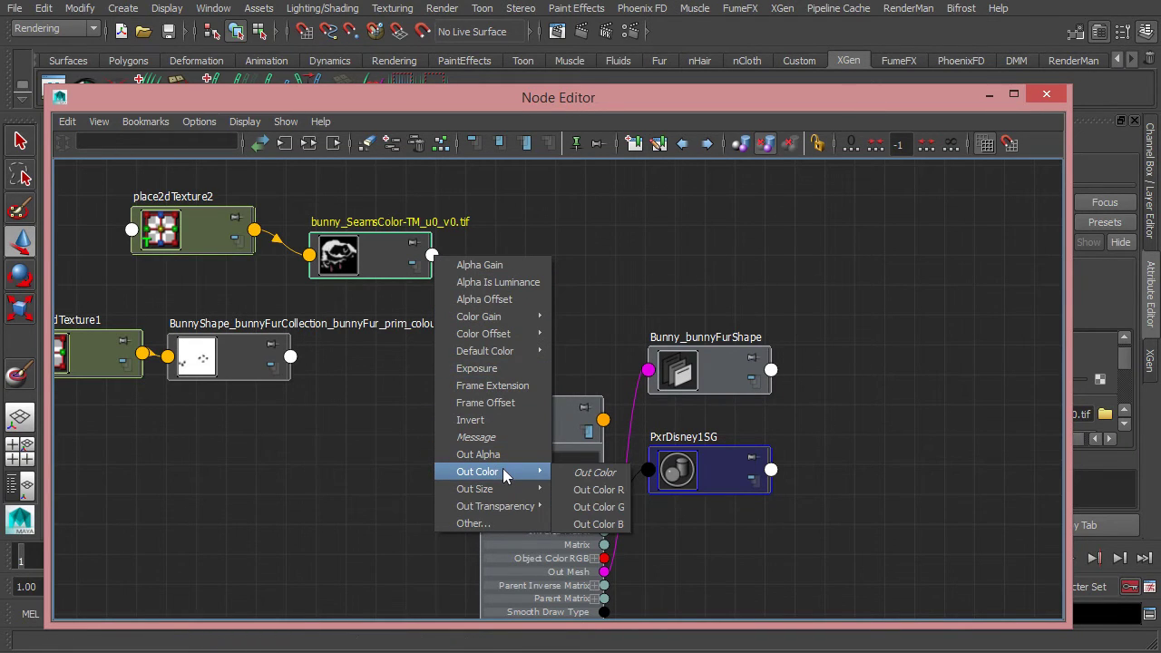
{"action": "left_click", "coordinate": [589, 479]}
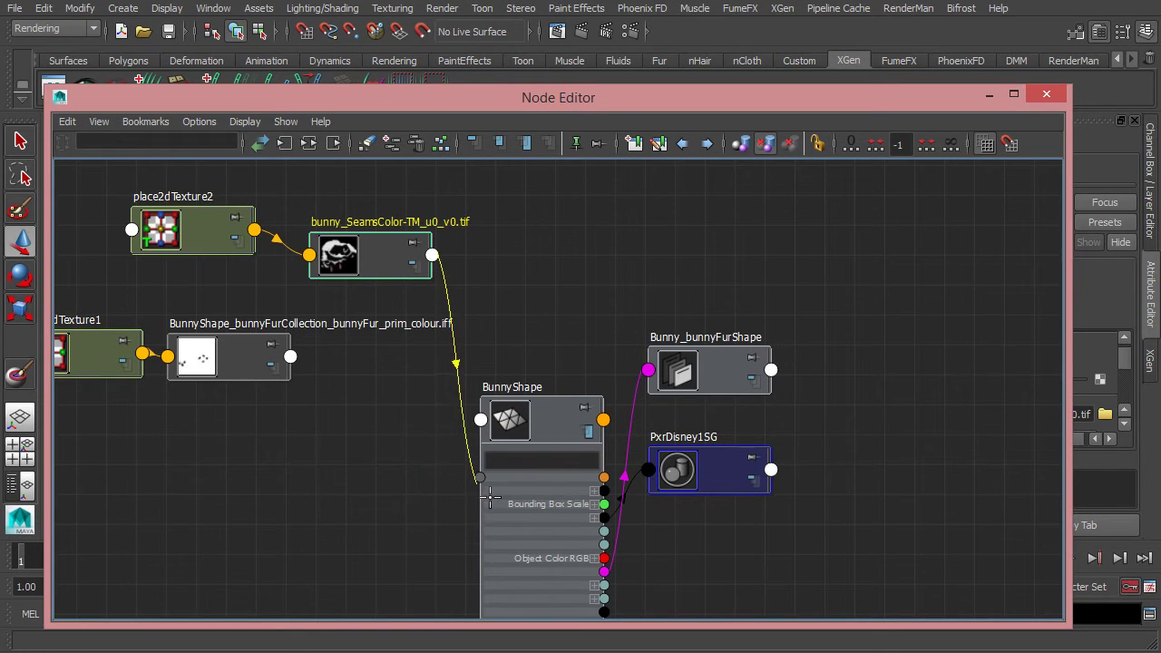
{"action": "scroll", "coordinate": [490, 581], "scroll_direction": "down", "scroll_amount": 2}
{"action": "scroll", "coordinate": [524, 555], "scroll_direction": "up", "scroll_amount": 2}
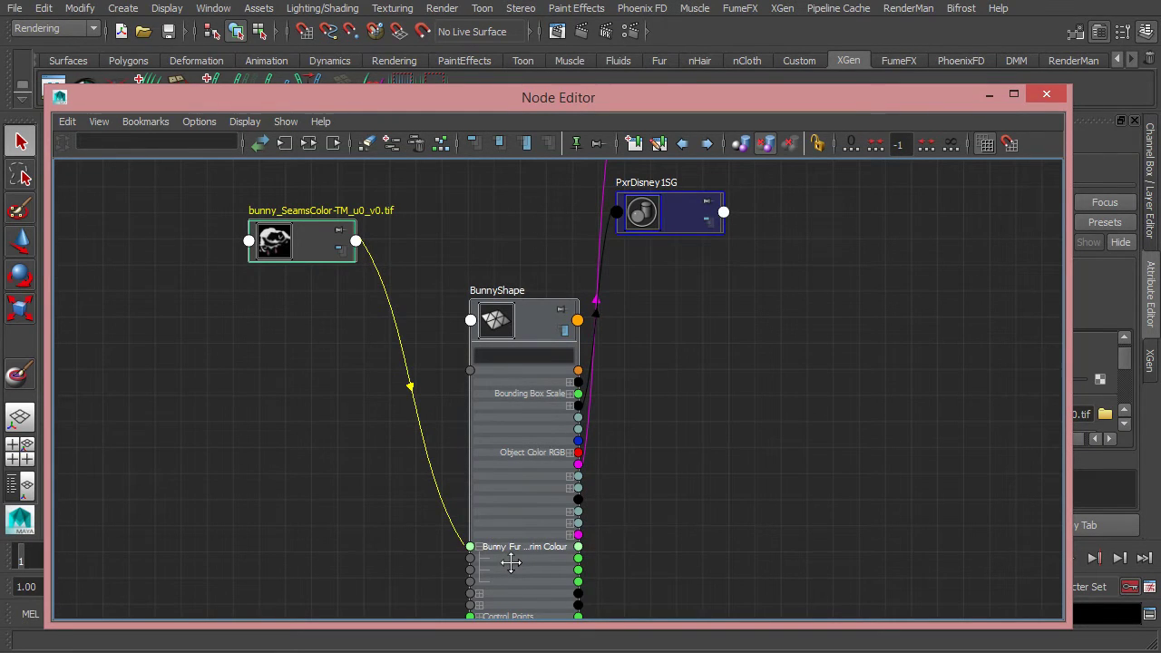
{"action": "left_click", "coordinate": [511, 564]}
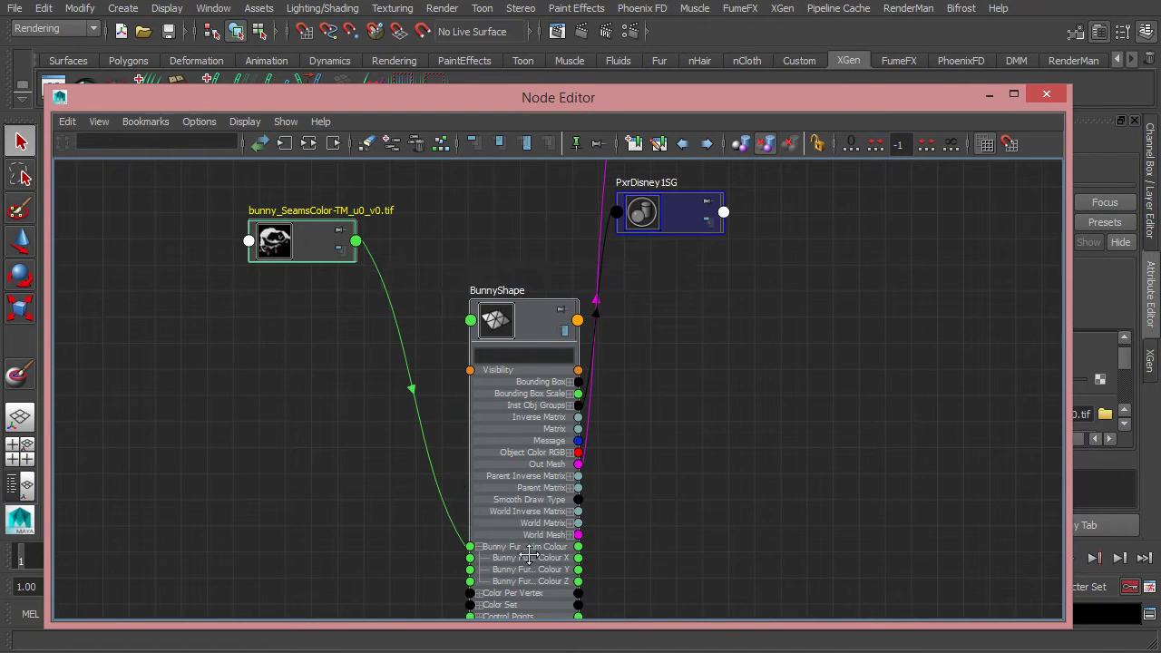
- Tidy the bunny_SeamsColor and BunnyShape node positions and close the Node Editor
{"action": "left_click_drag", "start_coordinate": [316, 258], "coordinate": [302, 252]}
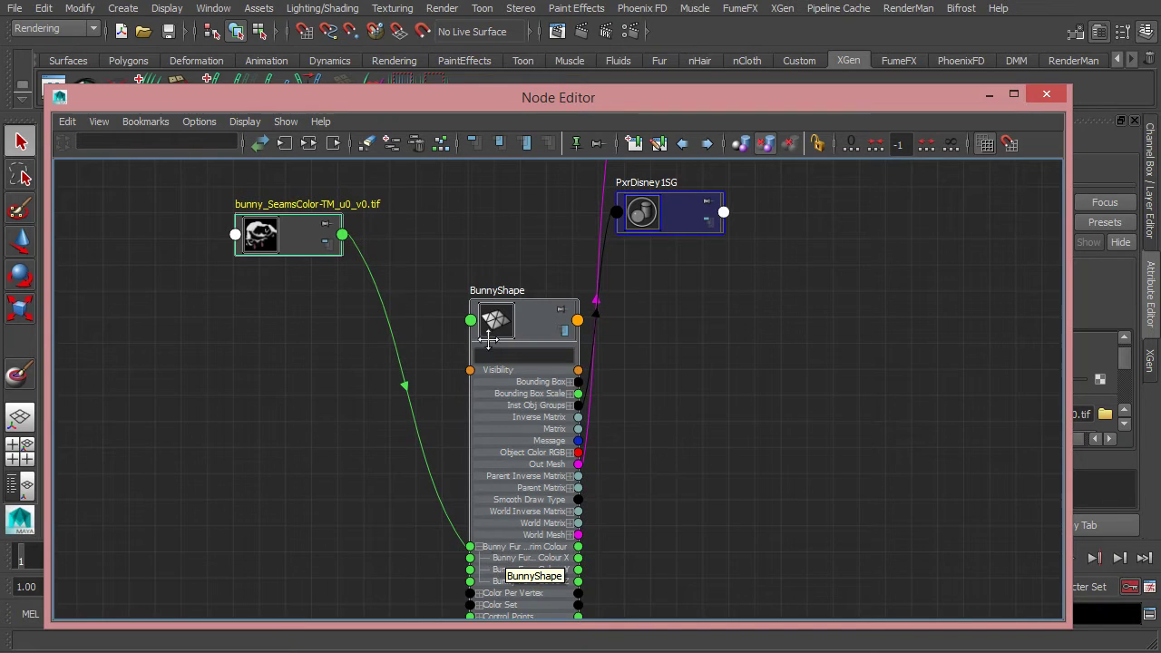
{"action": "left_click_drag", "start_coordinate": [535, 341], "coordinate": [527, 334]}
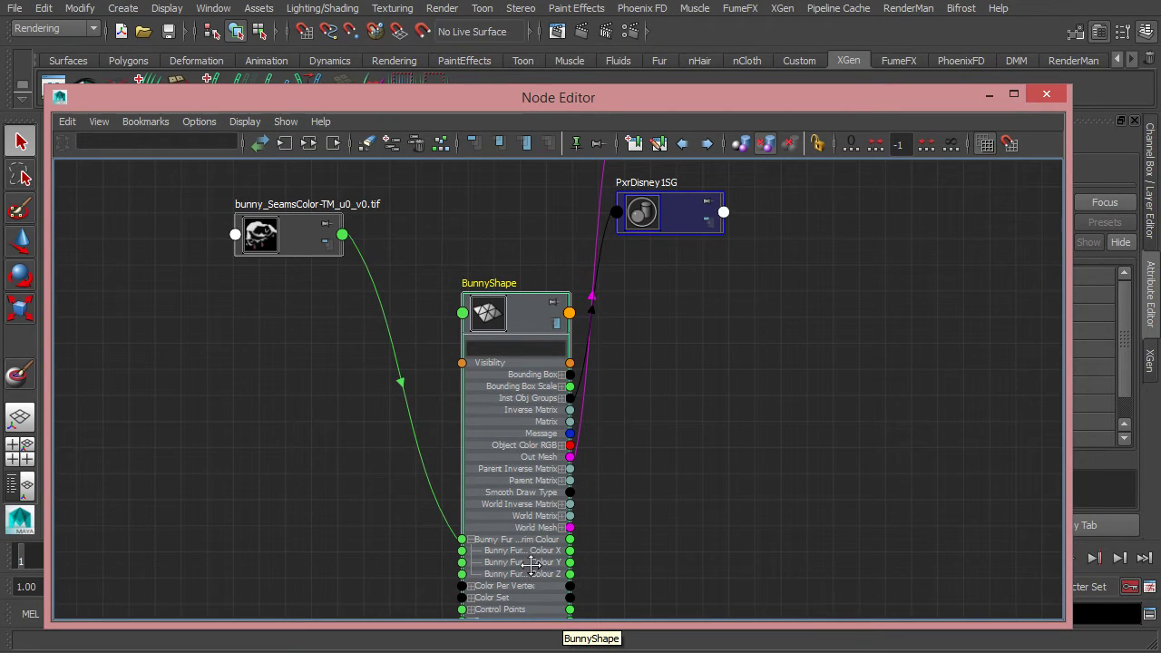
{"action": "left_click", "coordinate": [1047, 95]}
- Set bunnyFurCollection's preview Percent to 50 and regenerate the fur preview
{"action": "left_click", "coordinate": [151, 291]}
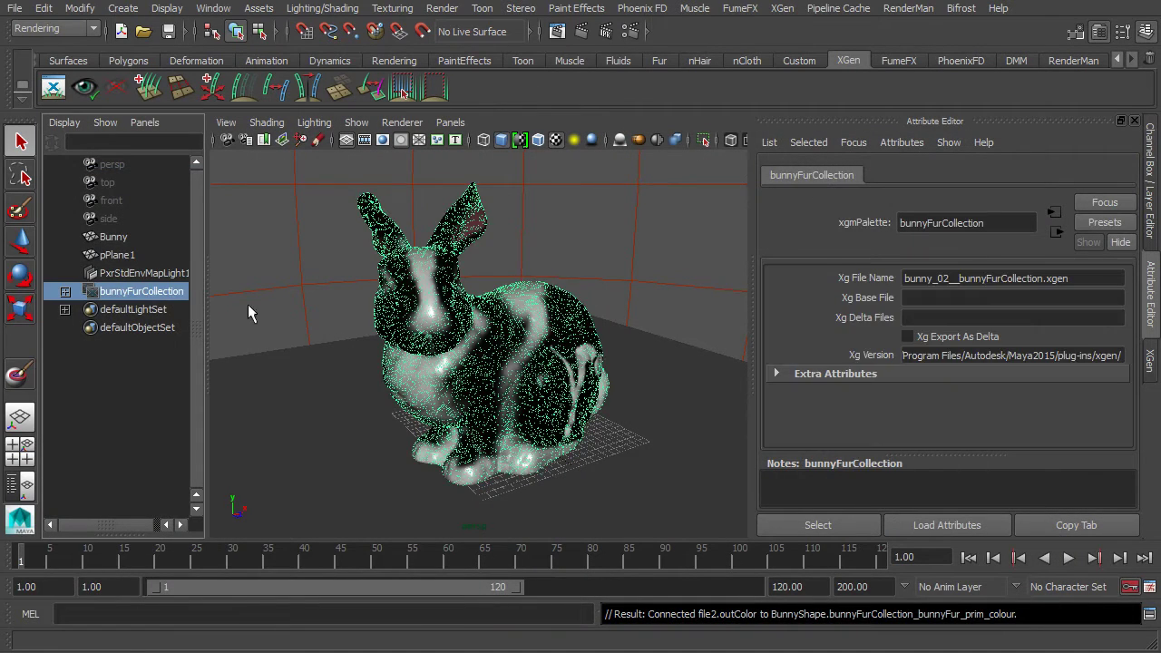
{"action": "scroll", "coordinate": [1011, 379], "scroll_direction": "down", "scroll_amount": 5}
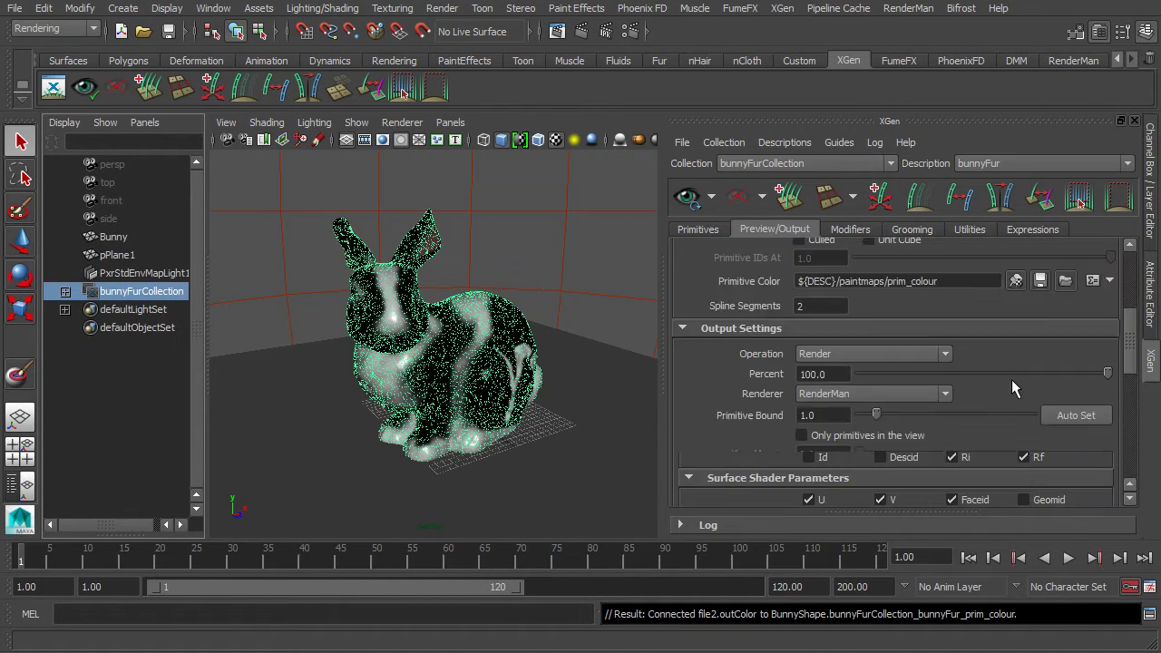
{"action": "scroll", "coordinate": [1012, 379], "scroll_direction": "down", "scroll_amount": 3}
{"action": "scroll", "coordinate": [1011, 378], "scroll_direction": "up", "scroll_amount": 8}
{"action": "scroll", "coordinate": [1012, 378], "scroll_direction": "down", "scroll_amount": 5}
{"action": "scroll", "coordinate": [1011, 378], "scroll_direction": "down", "scroll_amount": 3}
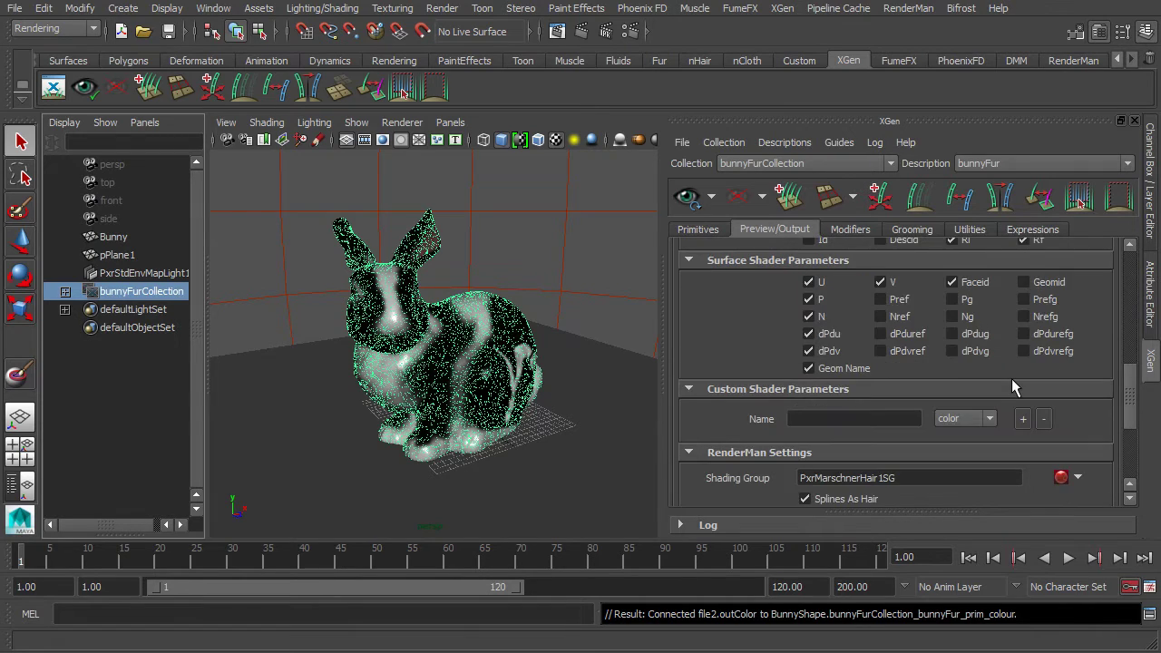
{"action": "scroll", "coordinate": [1012, 378], "scroll_direction": "down", "scroll_amount": 2}
{"action": "scroll", "coordinate": [1009, 381], "scroll_direction": "up", "scroll_amount": 2}
{"action": "scroll", "coordinate": [1007, 382], "scroll_direction": "up", "scroll_amount": 9}
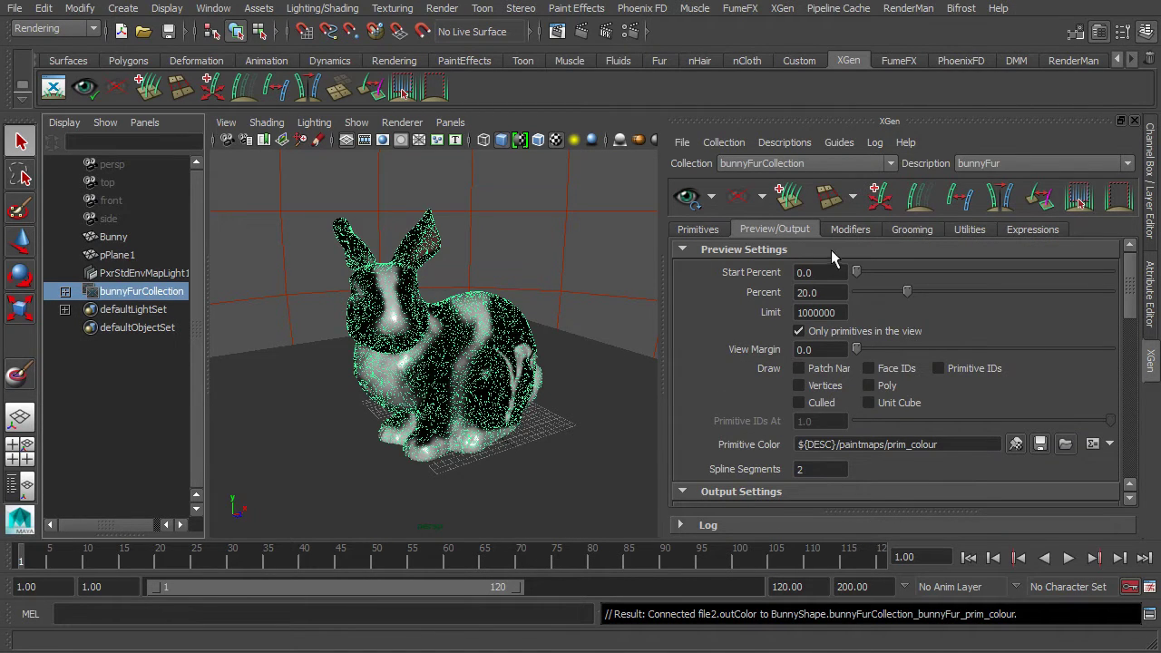
{"action": "left_click", "coordinate": [831, 295]}
{"action": "type", "text": "50"}
{"action": "key", "text": "Return"}
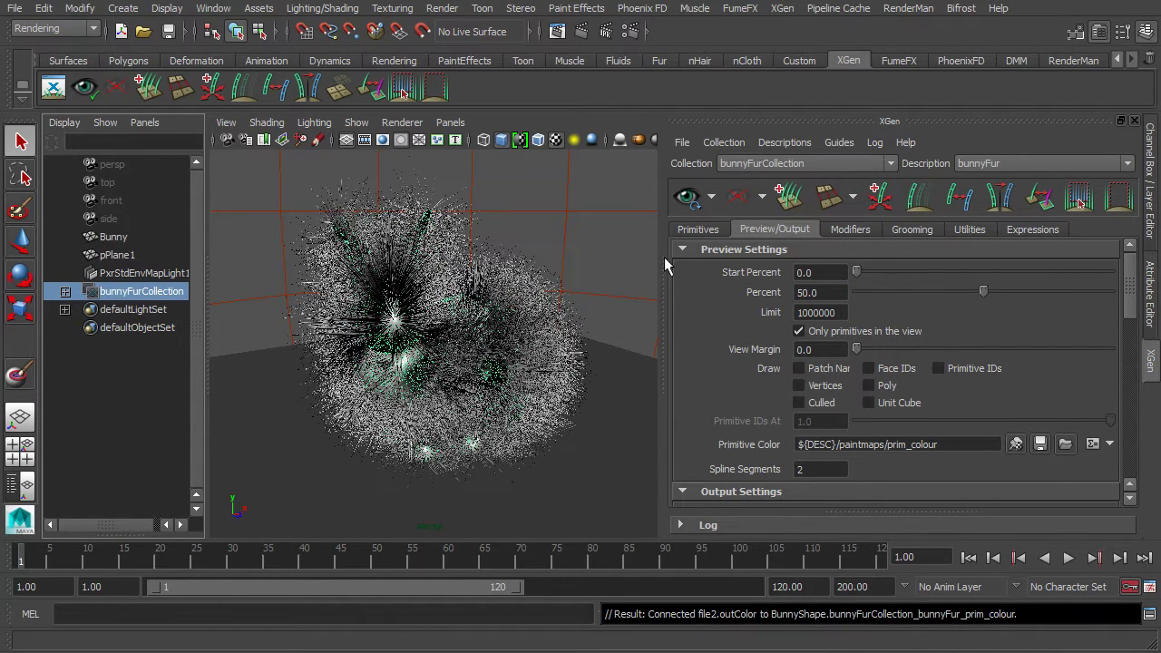
{"action": "left_click", "coordinate": [687, 196]}
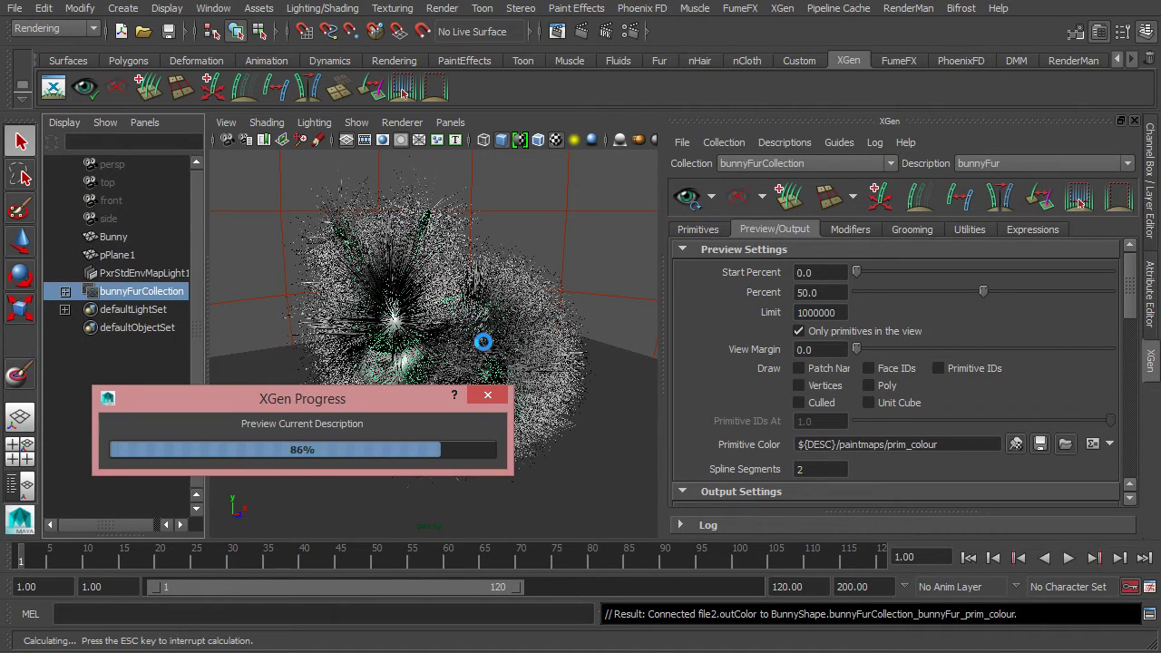
- Orbit and zoom around the bunny to inspect the denser fur preview
{"action": "right_click_drag", "start_coordinate": [445, 332], "coordinate": [525, 380], "text": "alt"}
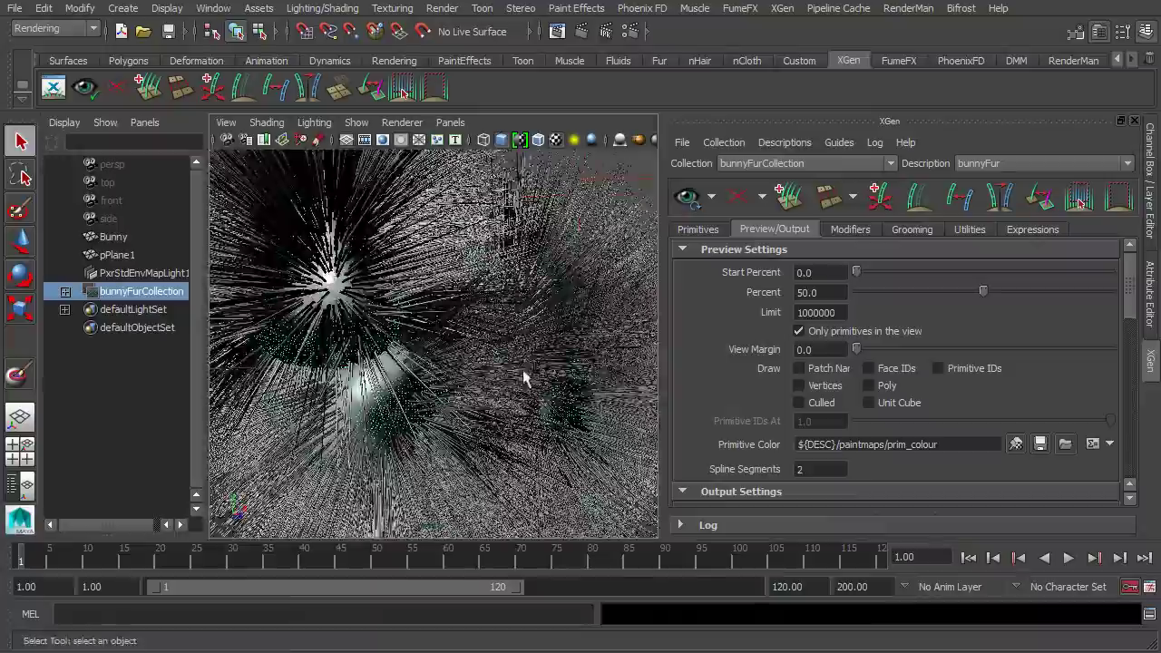
{"action": "mouse_move", "coordinate": [524, 379]}
{"action": "left_mouse_down", "text": "alt"}
{"action": "mouse_move", "coordinate": [394, 350]}
{"action": "mouse_move", "coordinate": [441, 329]}
{"action": "mouse_move", "coordinate": [545, 337]}
{"action": "mouse_move", "coordinate": [497, 360]}
{"action": "left_mouse_up", "text": "alt"}
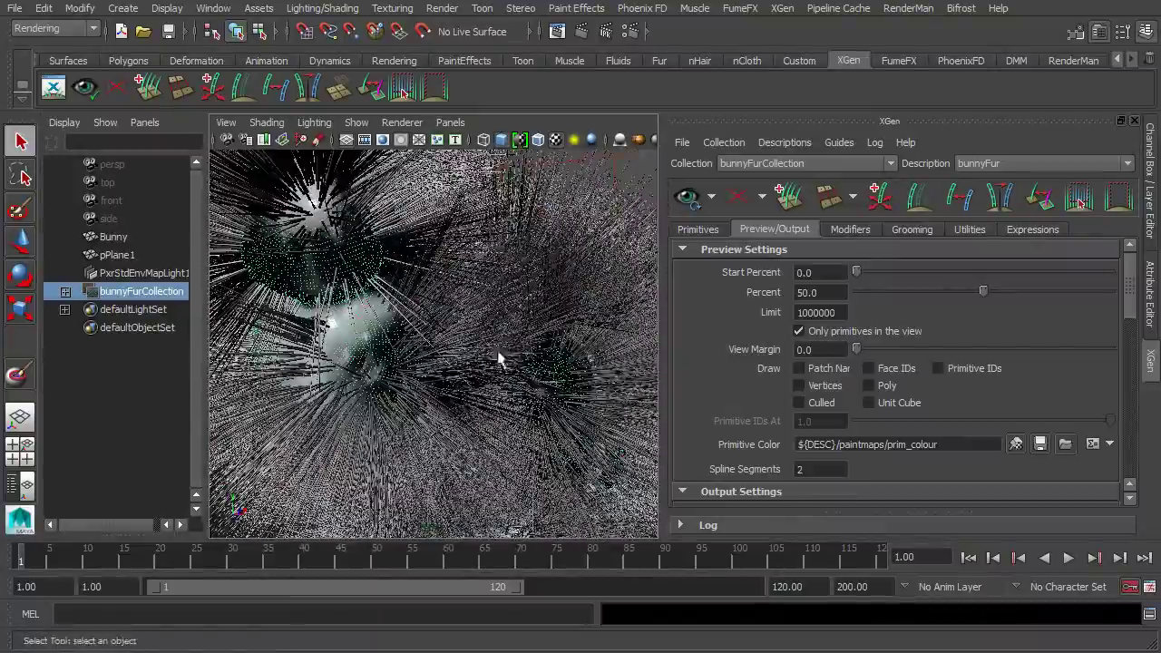
{"action": "mouse_move", "coordinate": [498, 359]}
{"action": "right_mouse_down", "text": "alt"}
{"action": "mouse_move", "coordinate": [458, 363]}
{"action": "mouse_move", "coordinate": [469, 371]}
{"action": "right_mouse_up", "text": "alt"}
{"action": "middle_click_drag", "start_coordinate": [469, 371], "coordinate": [443, 356], "text": "alt"}
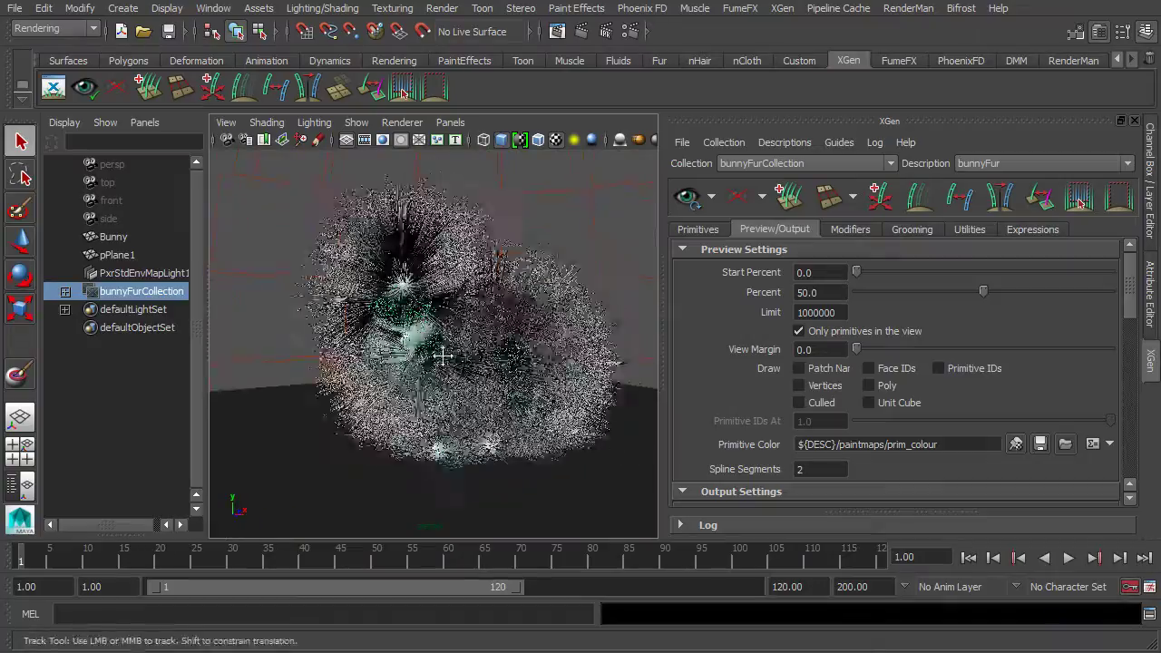
{"action": "left_click_drag", "start_coordinate": [443, 356], "coordinate": [503, 409], "text": "alt"}
{"action": "right_click_drag", "start_coordinate": [522, 424], "coordinate": [435, 328], "text": "alt"}
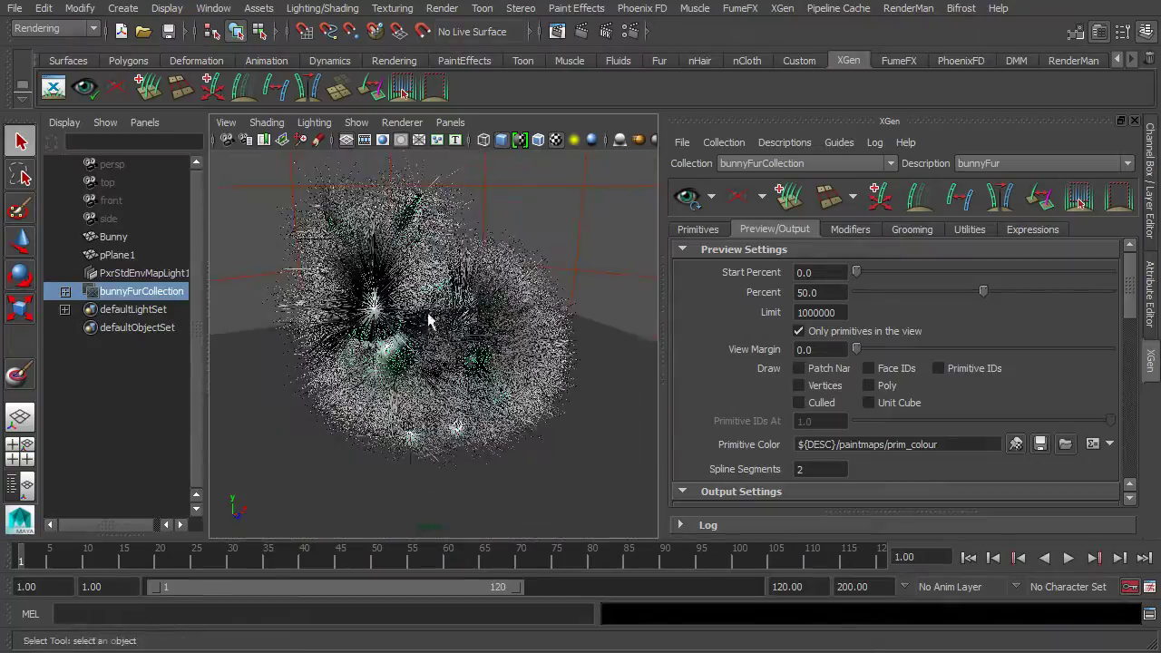
{"action": "mouse_move", "coordinate": [436, 328]}
{"action": "left_mouse_down", "text": "alt"}
{"action": "mouse_move", "coordinate": [454, 370]}
{"action": "mouse_move", "coordinate": [472, 370]}
{"action": "mouse_move", "coordinate": [442, 385]}
{"action": "mouse_move", "coordinate": [384, 371]}
{"action": "mouse_move", "coordinate": [363, 448]}
{"action": "mouse_move", "coordinate": [508, 371]}
{"action": "mouse_move", "coordinate": [482, 375]}
{"action": "mouse_move", "coordinate": [508, 390]}
{"action": "left_mouse_up", "text": "alt"}
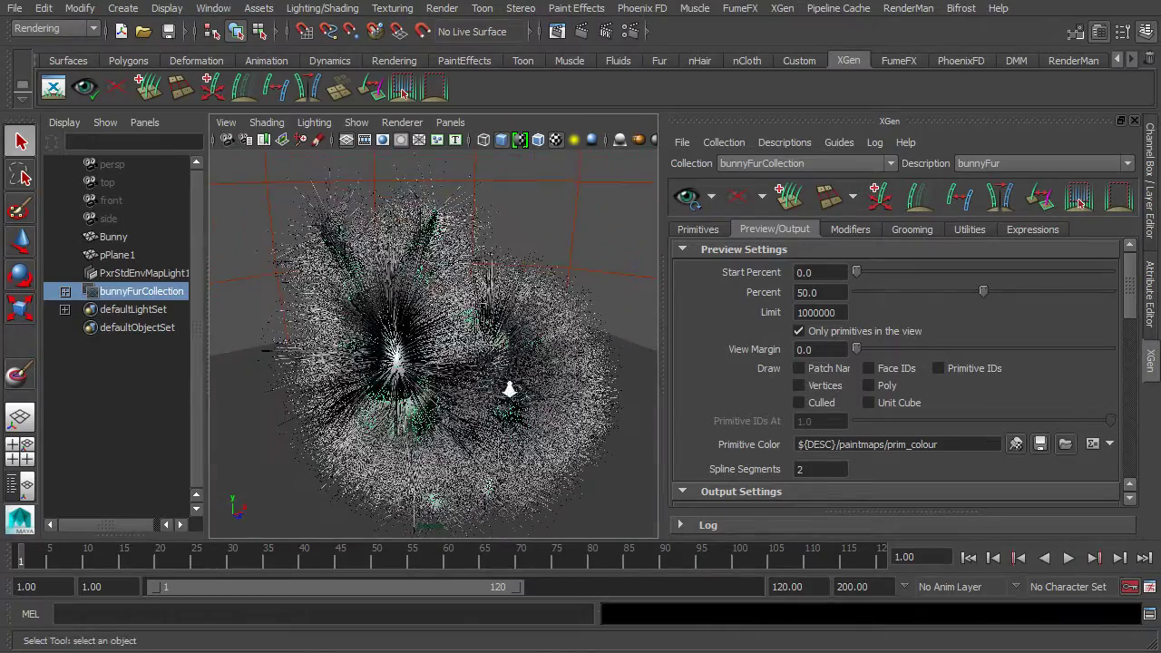
{"action": "right_click_drag", "start_coordinate": [508, 389], "coordinate": [466, 363], "text": "alt"}
{"action": "middle_click_drag", "start_coordinate": [466, 363], "coordinate": [468, 367], "text": "alt"}
{"action": "left_click_drag", "start_coordinate": [468, 366], "coordinate": [480, 389], "text": "alt"}
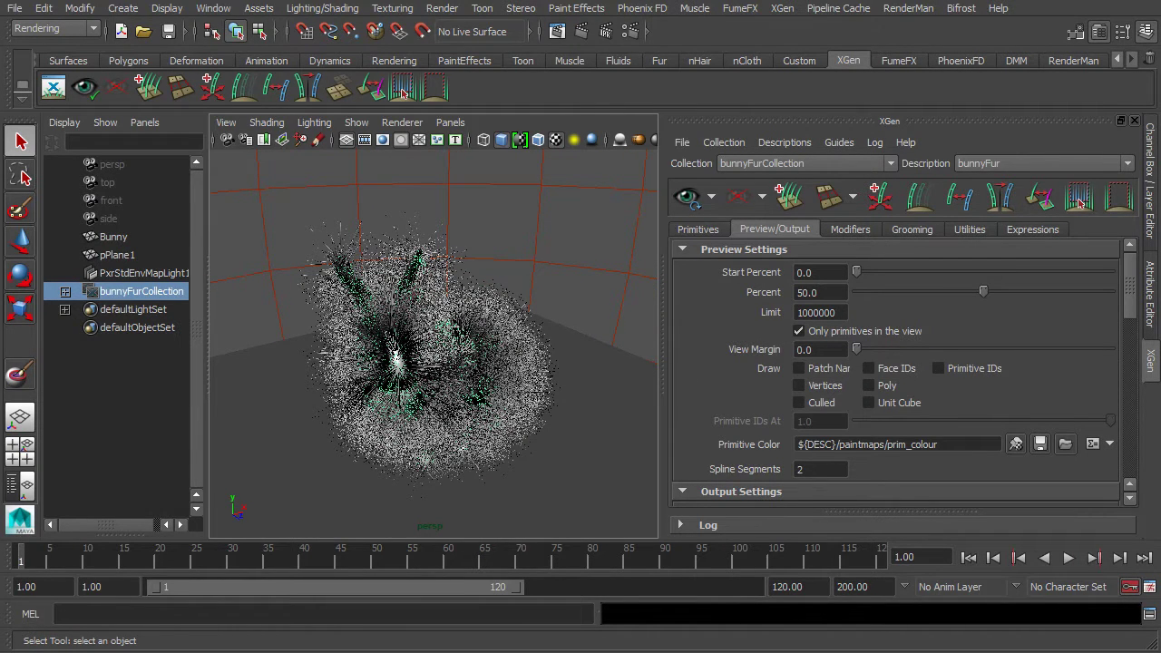
{"action": "key", "text": "alt+Tab"}
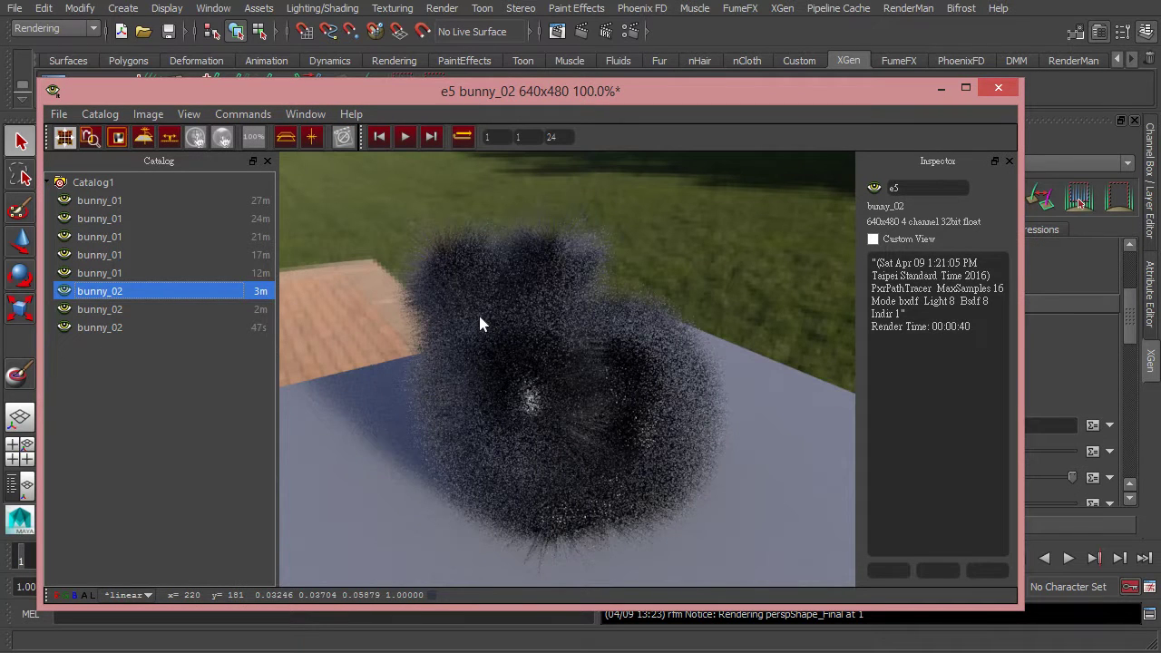
- Compare the bunny_02 renders in the RenderMan viewer, ending on the newest e7 render
{"action": "left_click", "coordinate": [141, 308]}
{"action": "left_click", "coordinate": [133, 290]}
{"action": "left_click", "coordinate": [140, 308]}
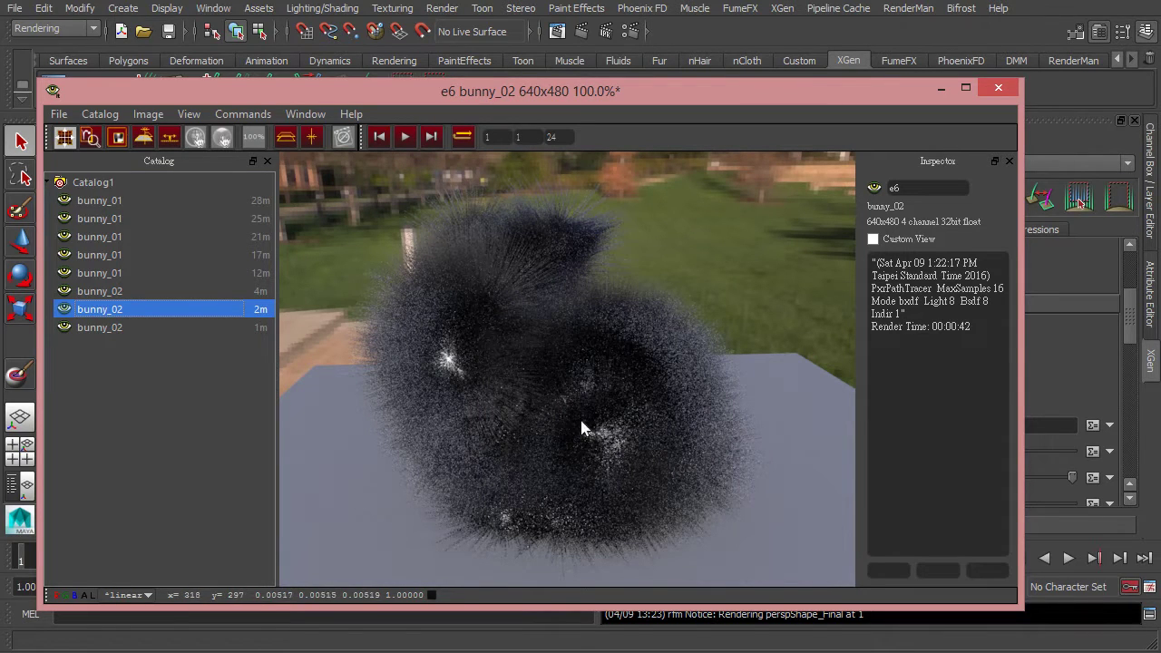
{"action": "left_click", "coordinate": [125, 328]}
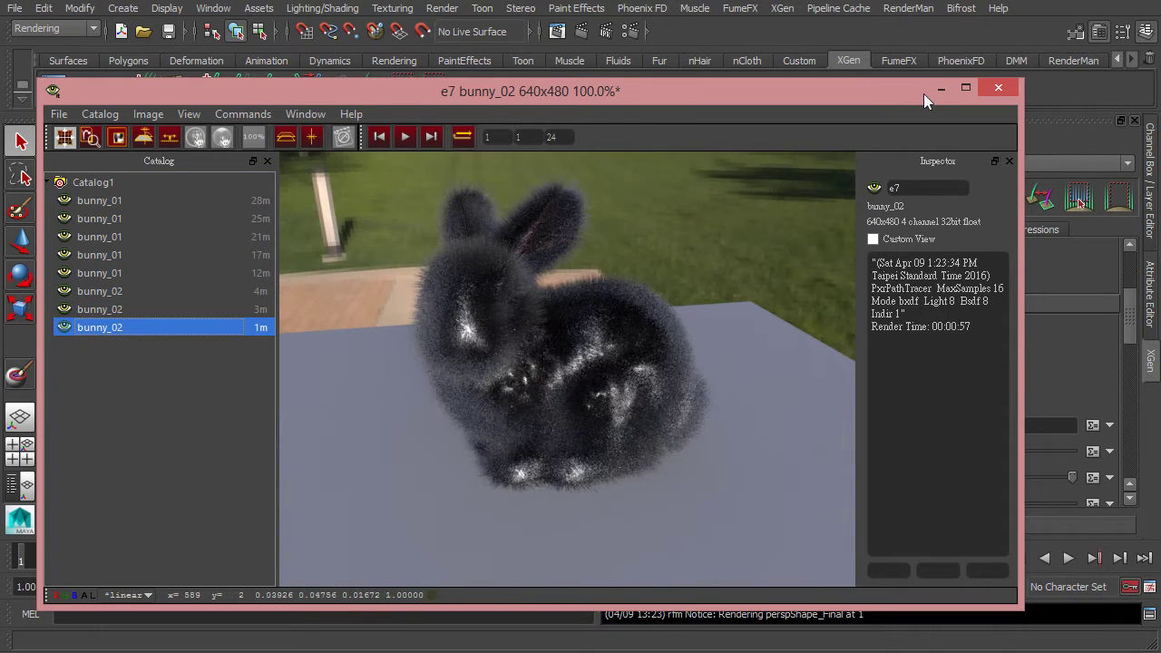
{"action": "left_click_drag", "start_coordinate": [923, 94], "coordinate": [571, 117]}
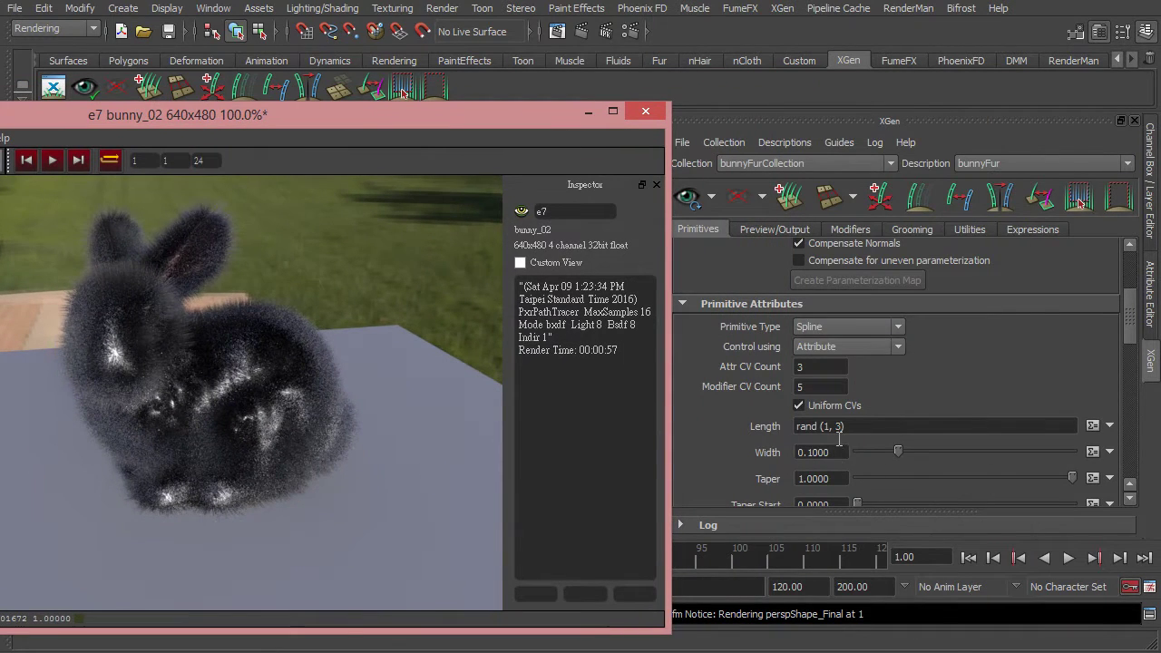
{"action": "left_click_drag", "start_coordinate": [389, 122], "coordinate": [730, 96]}
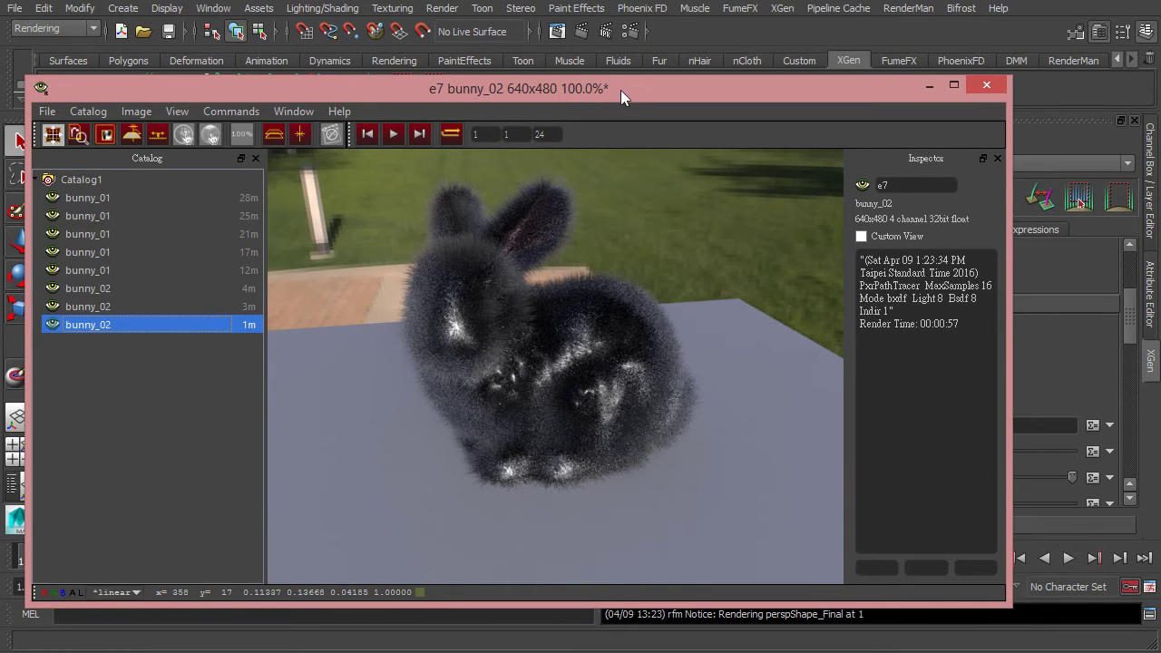
{"action": "left_click_drag", "start_coordinate": [621, 90], "coordinate": [613, 84]}
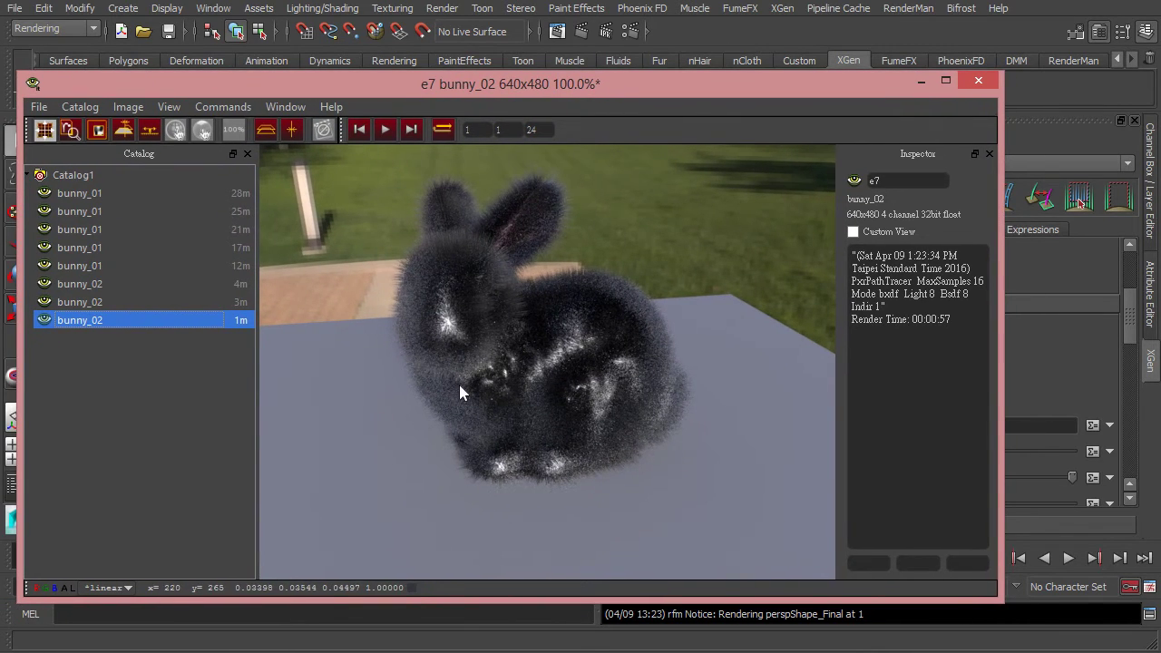